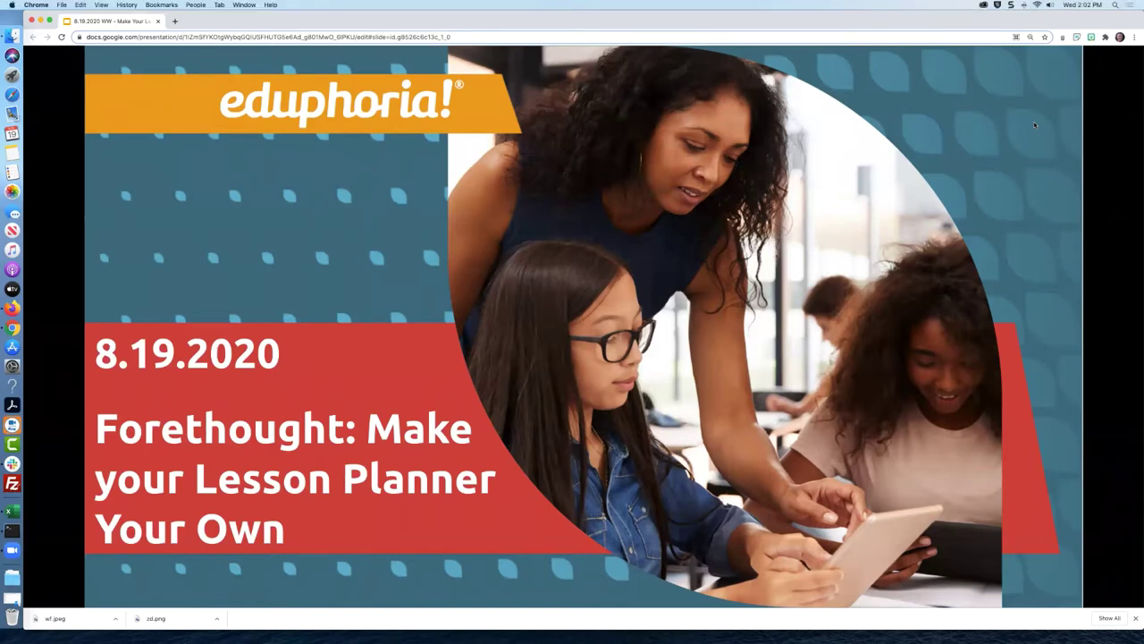
Advance through the webinar's opening slides to the Creating Your Schedule slides on setting up the planner and adding entries.
key("Right")
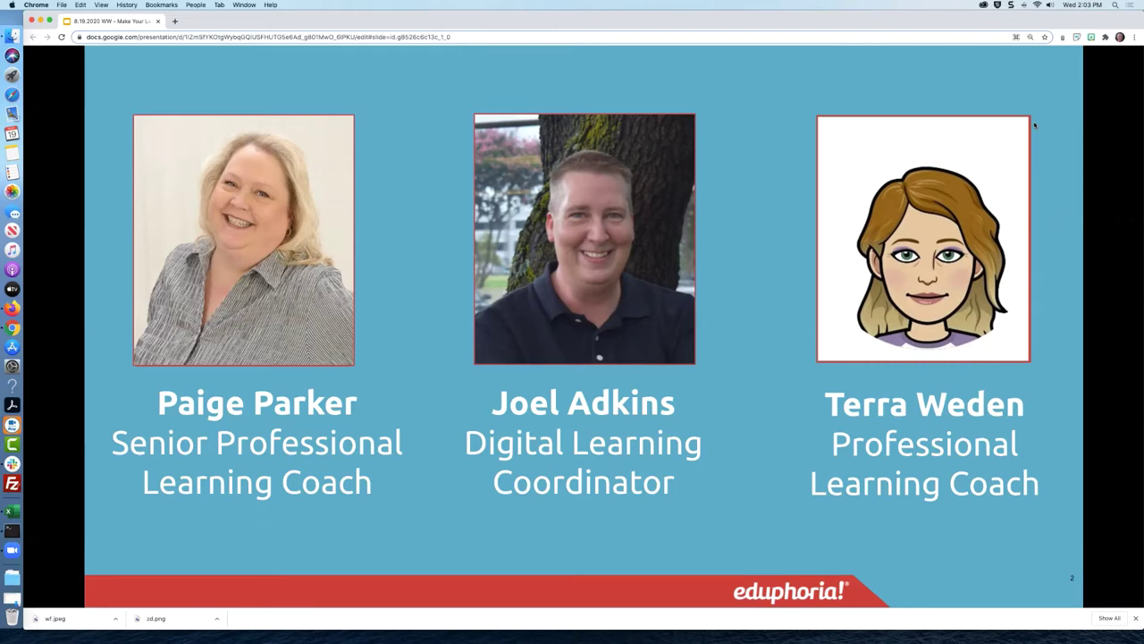
key("Right")
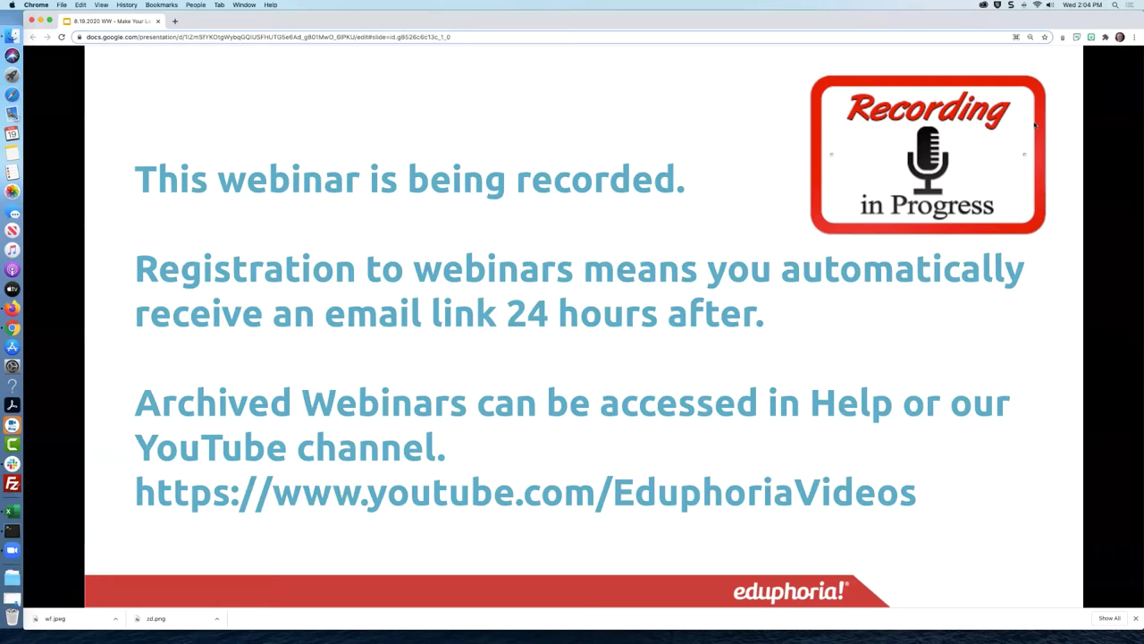
key("Right")
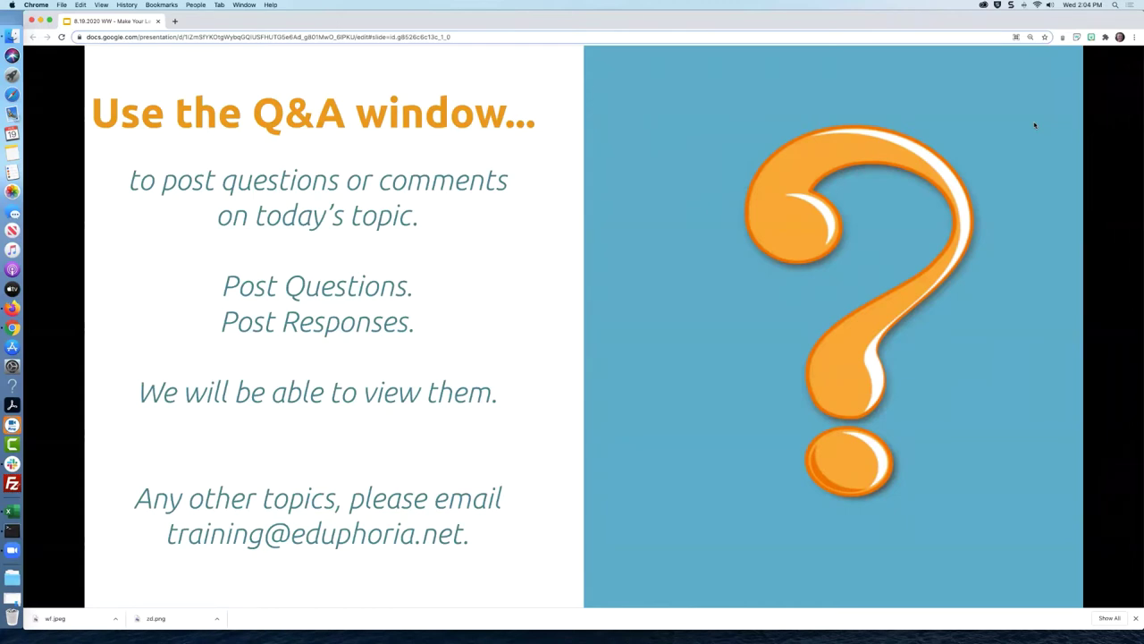
key("Right")
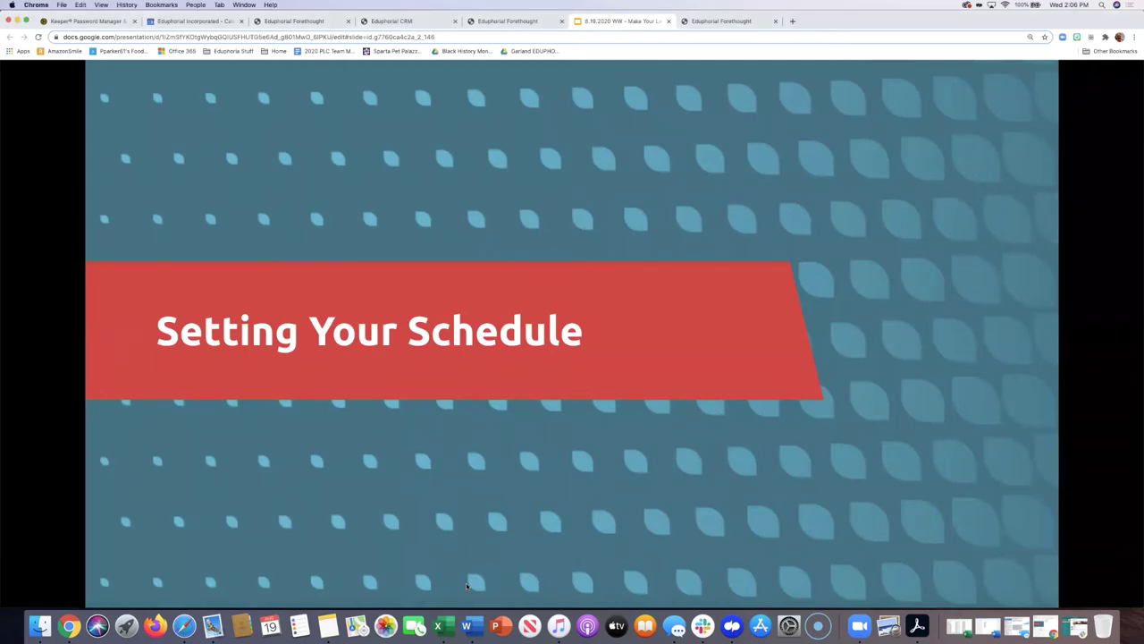
key("Right")
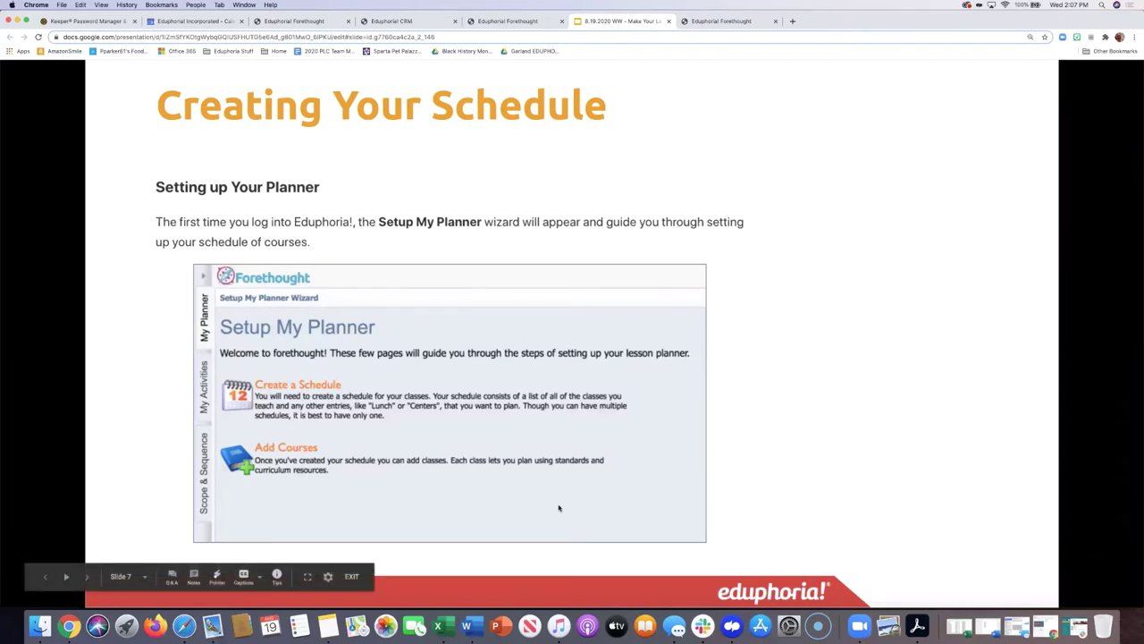
left_click(660, 511)
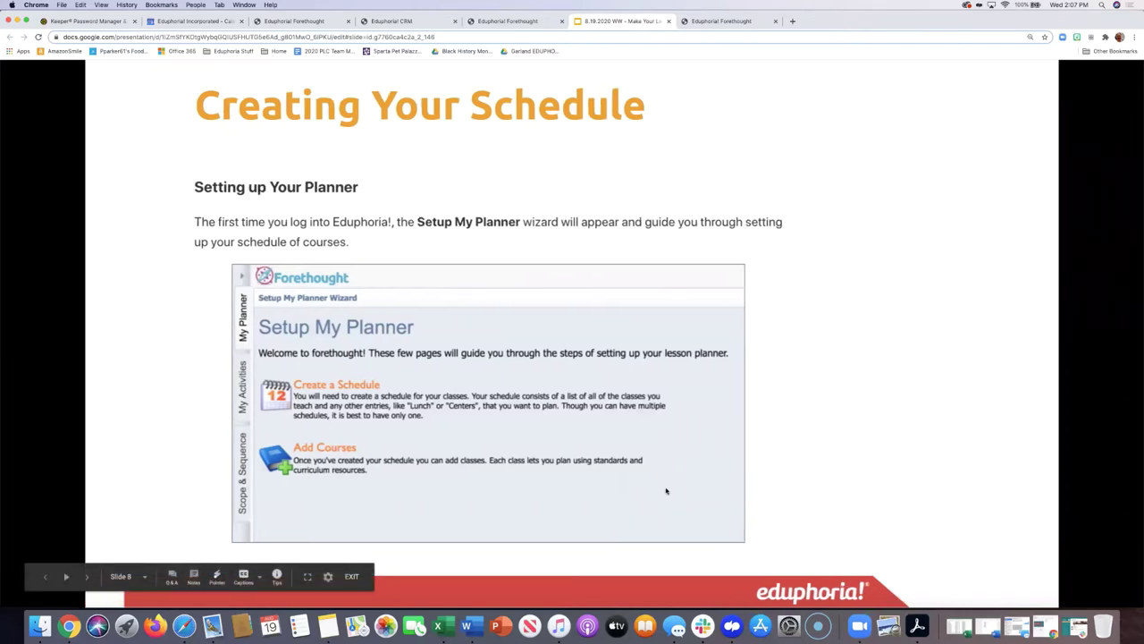
Switch to Forethought and open My Schedules from the planner settings, checking the matching presentation slide.
left_click(741, 25)
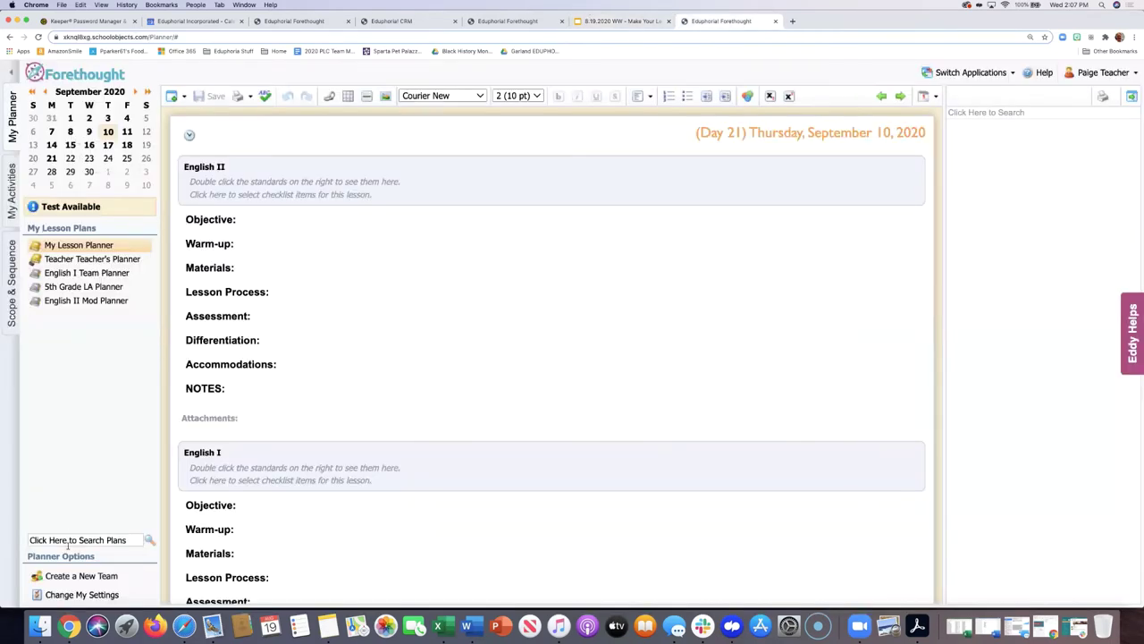
left_click(67, 594)
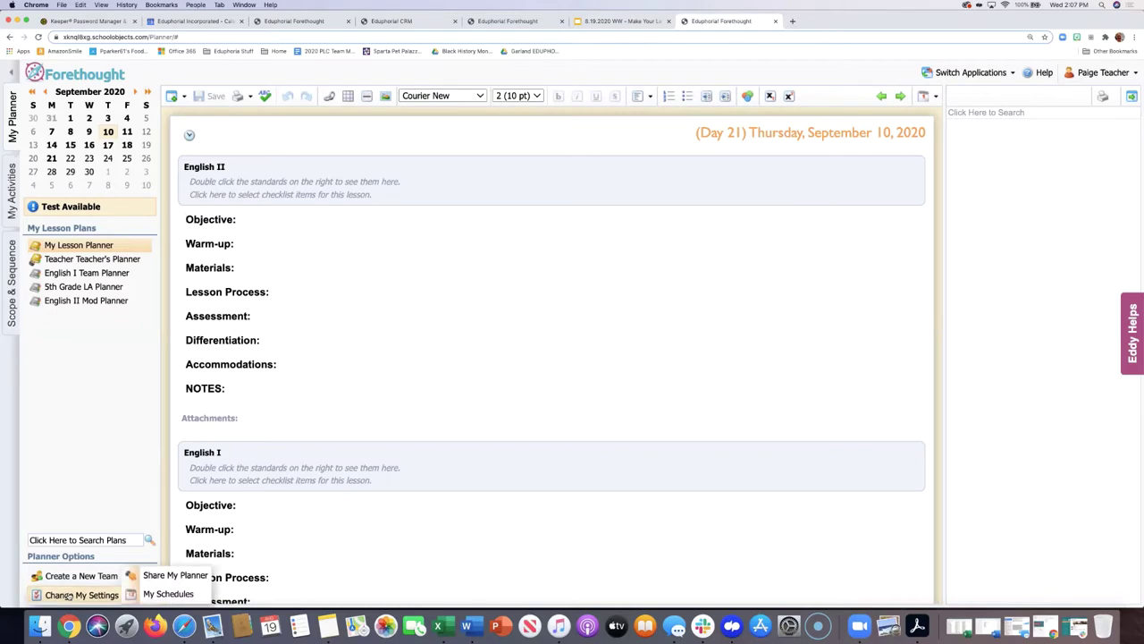
left_click(164, 594)
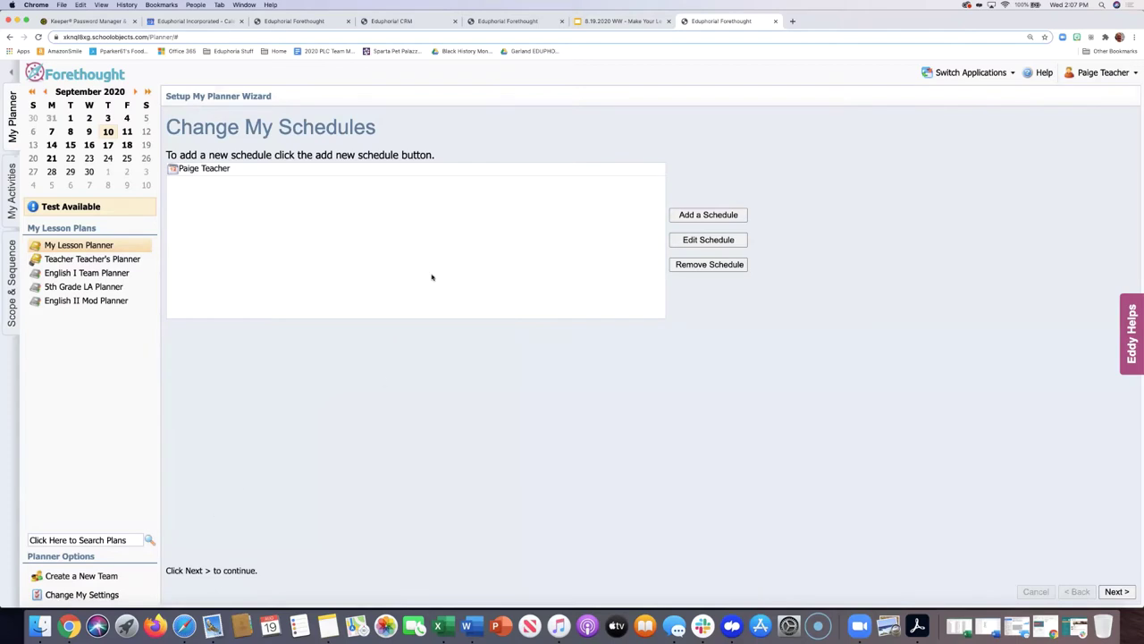
left_click(601, 20)
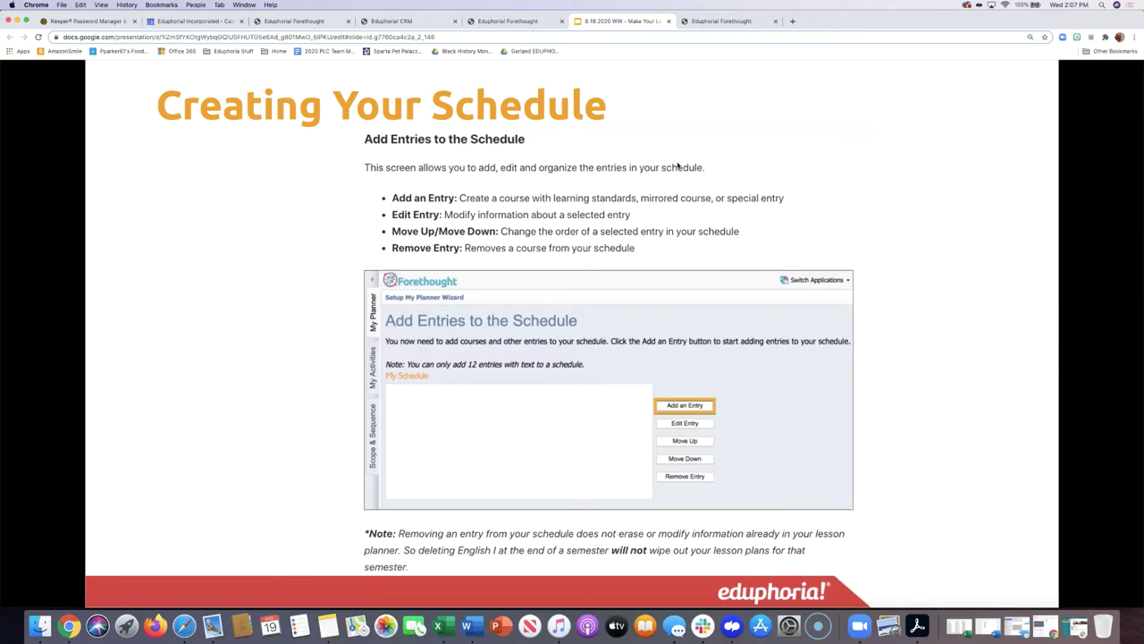
left_click(725, 21)
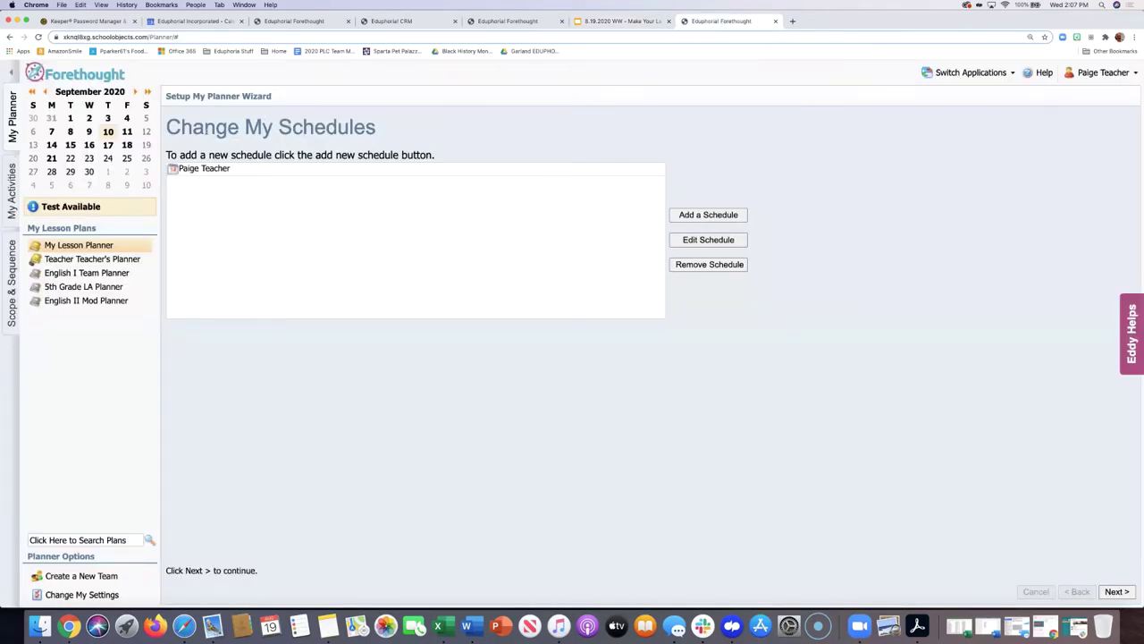
Open the existing schedule for editing, keep its title and continue to its list of entries.
left_click(448, 170)
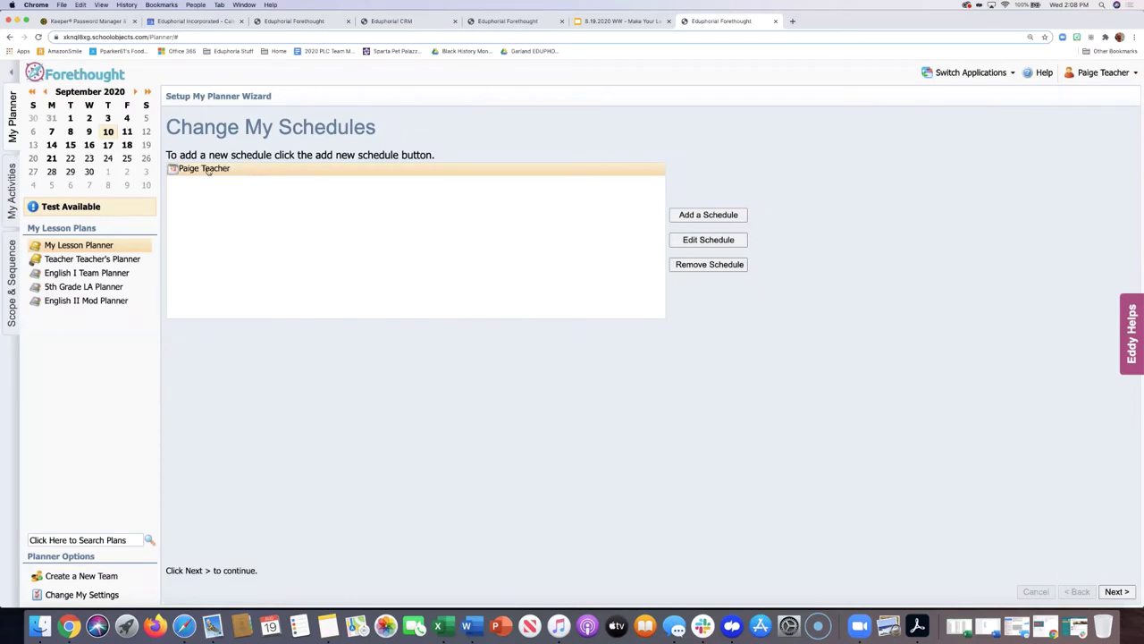
left_click(707, 240)
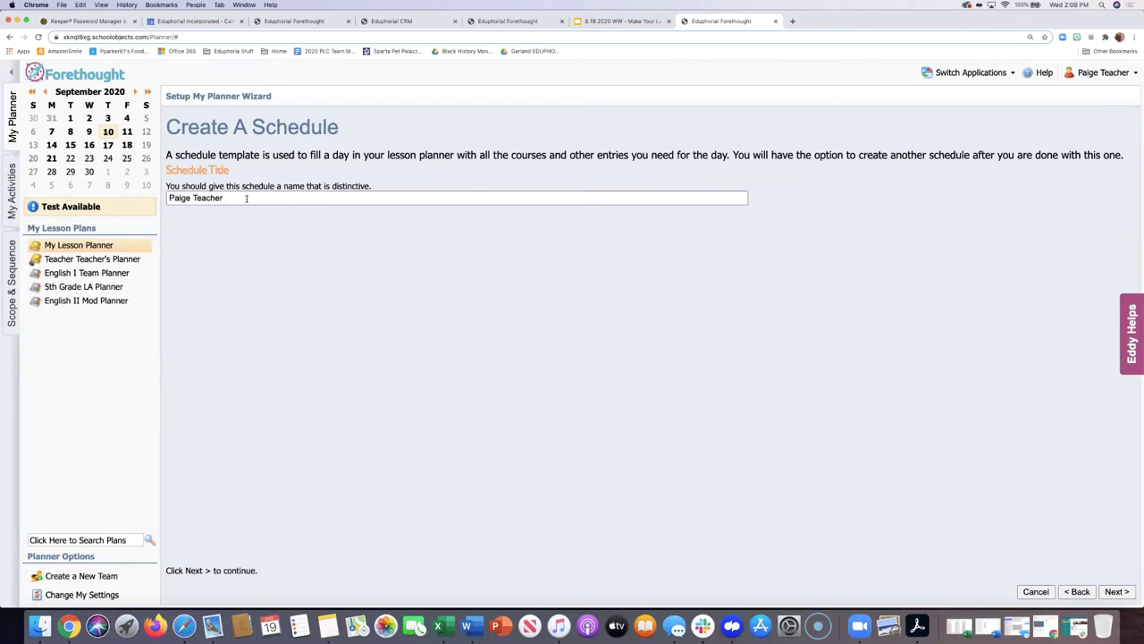
left_click(1119, 591)
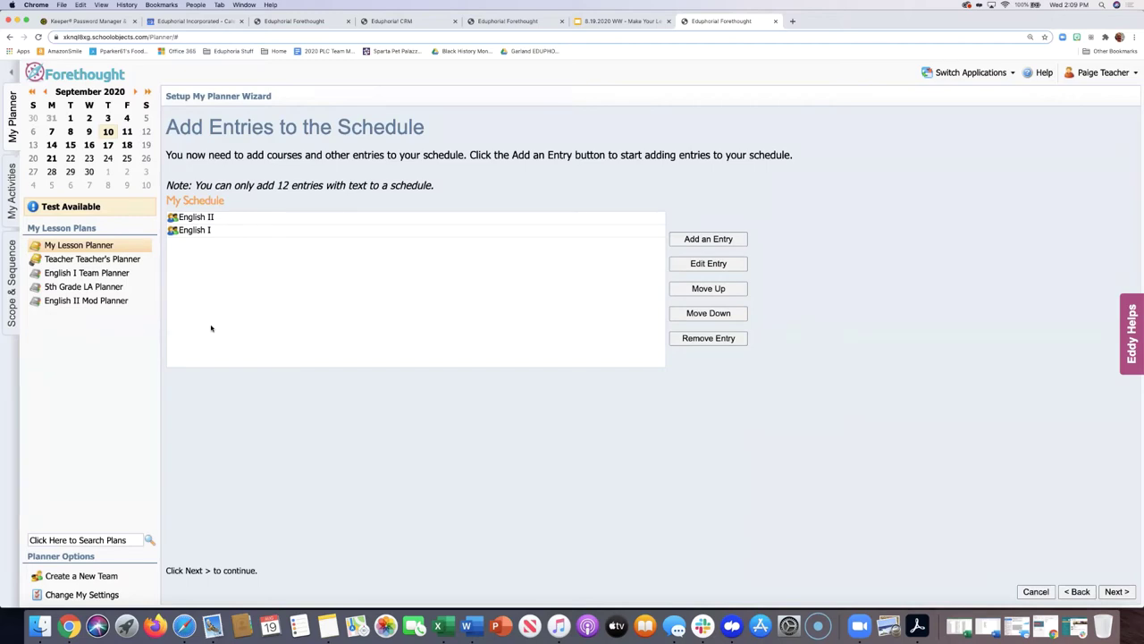
Try to remove the English I entry from the schedule.
left_click(198, 229)
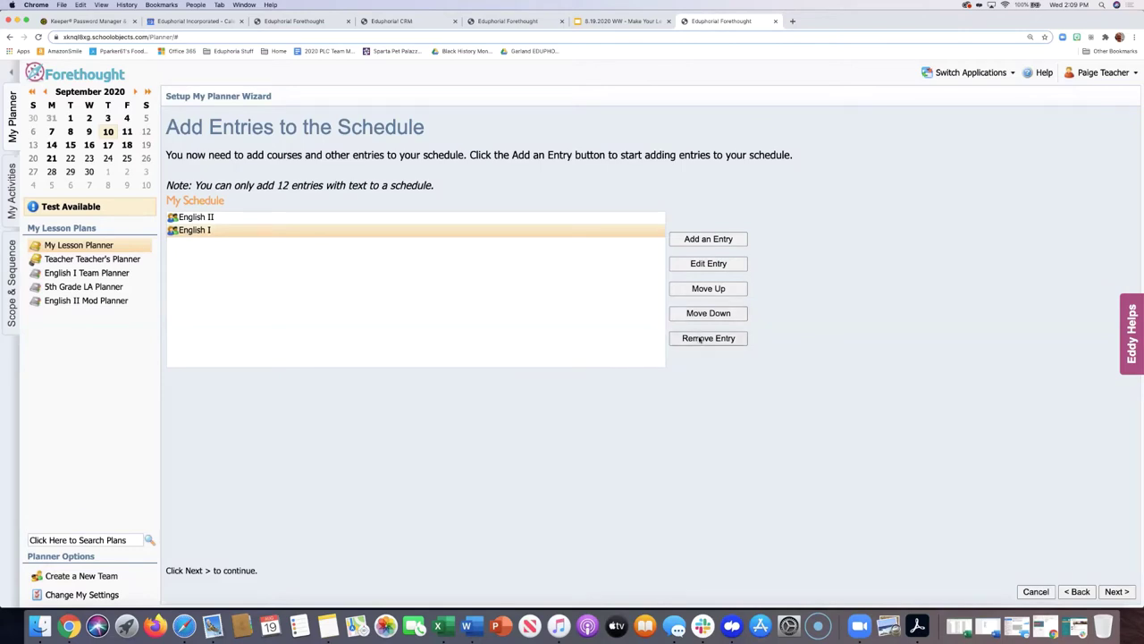
left_click(700, 338)
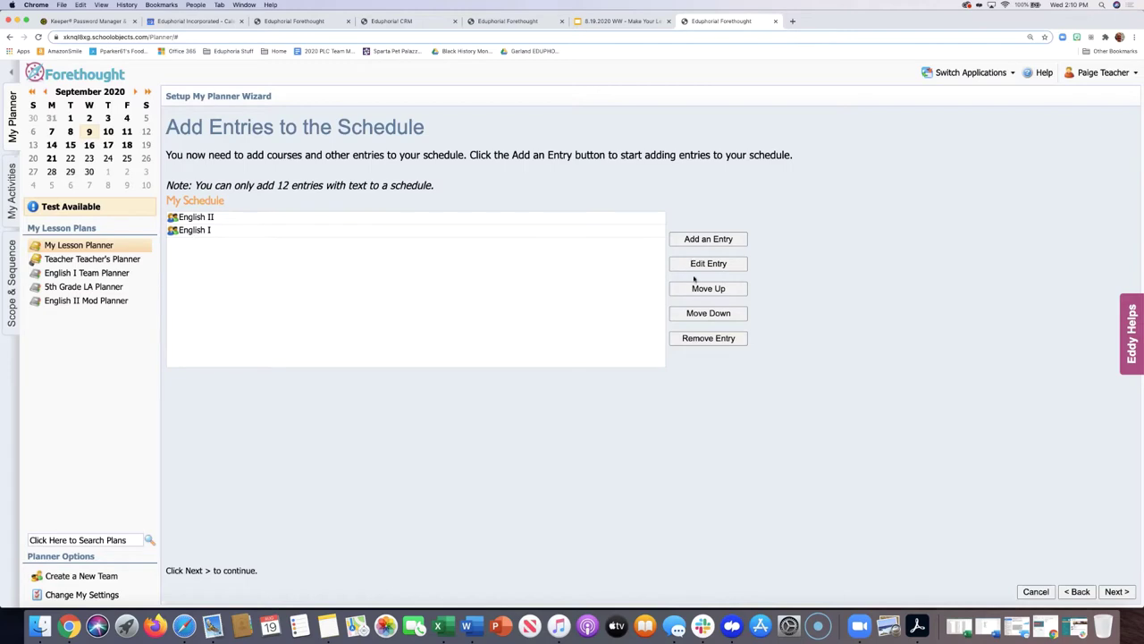
Start adding a course with learning standards to the schedule, consulting the slide that explains the course types.
left_click(701, 239)
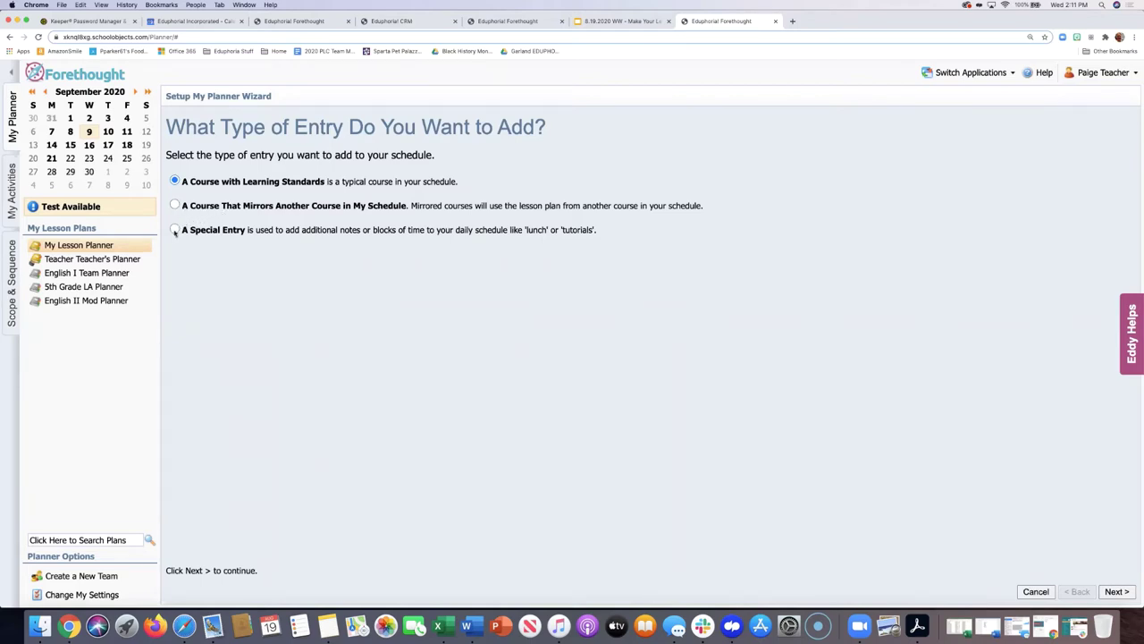
left_click(591, 22)
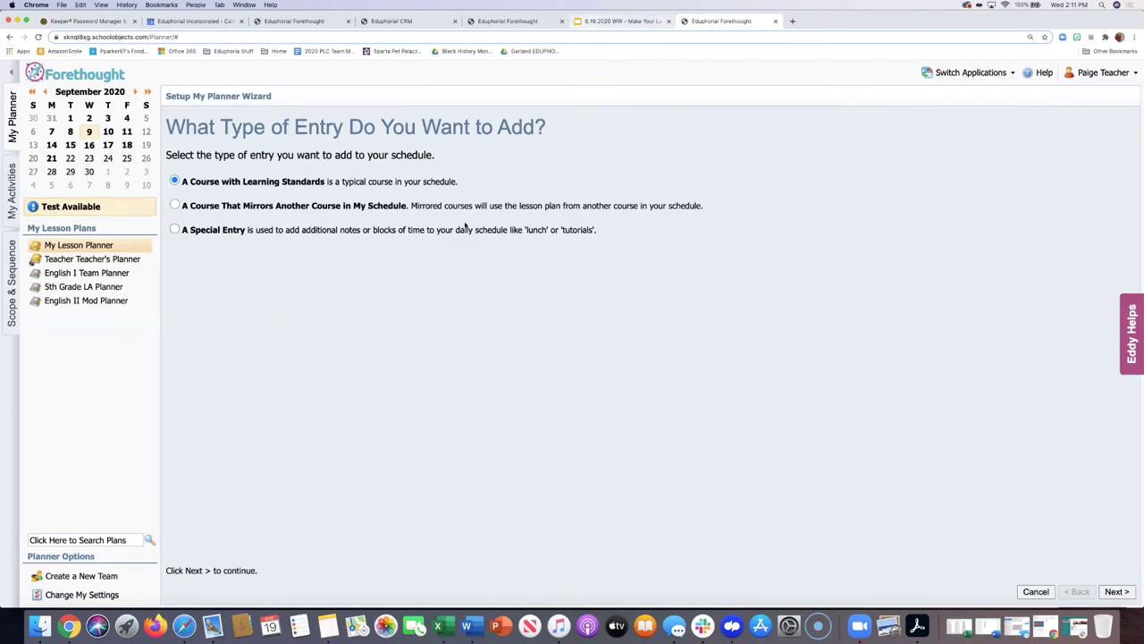
left_click(464, 226)
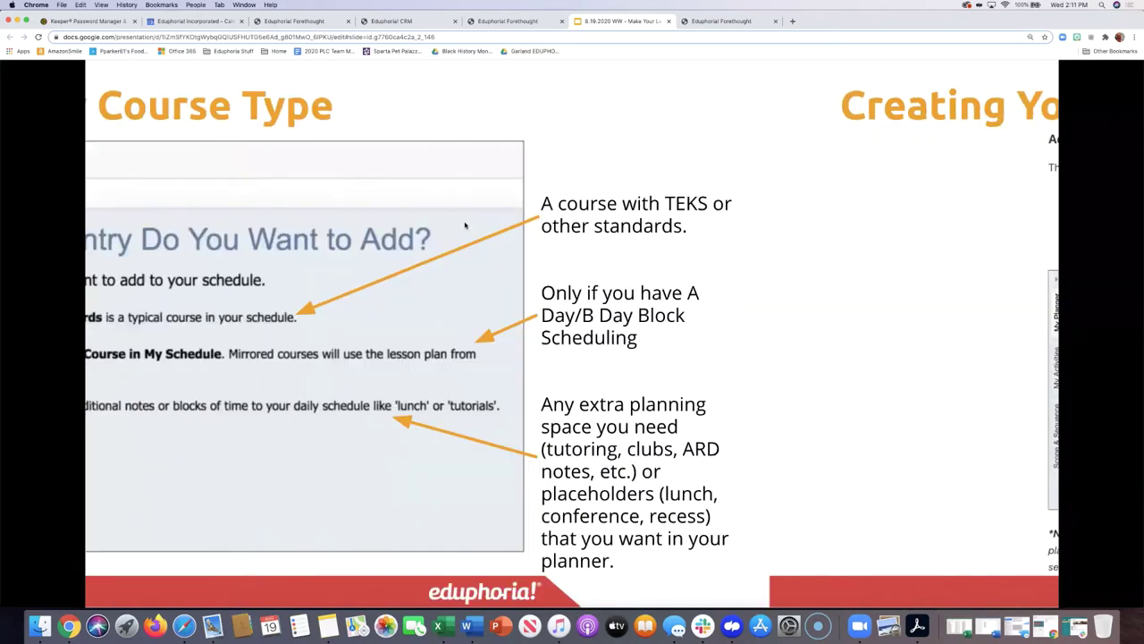
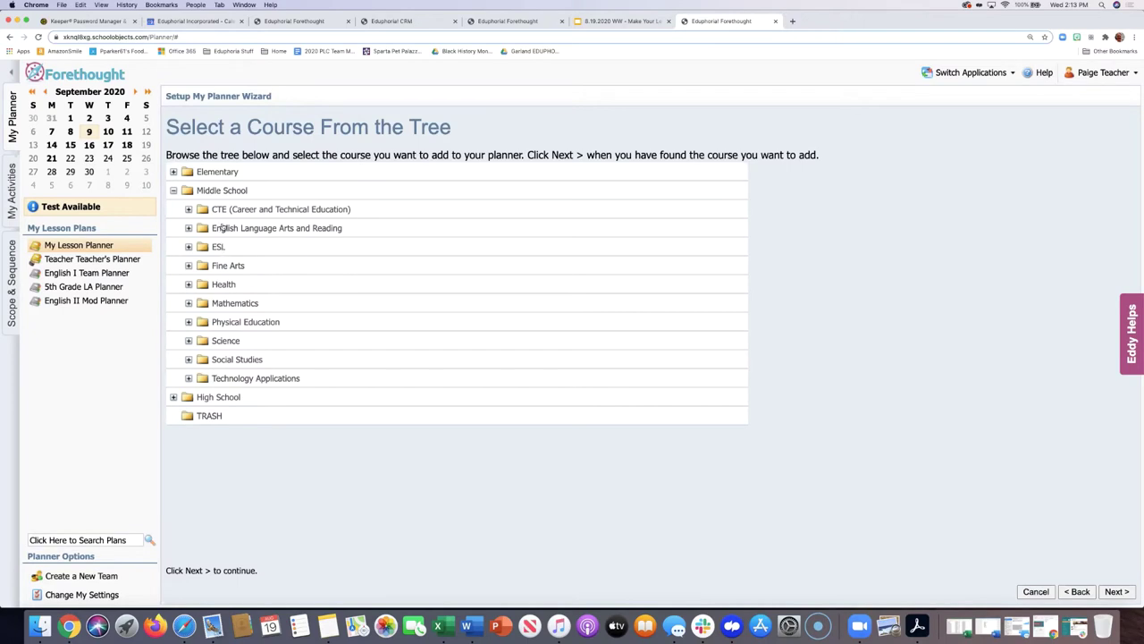
left_click(223, 229)
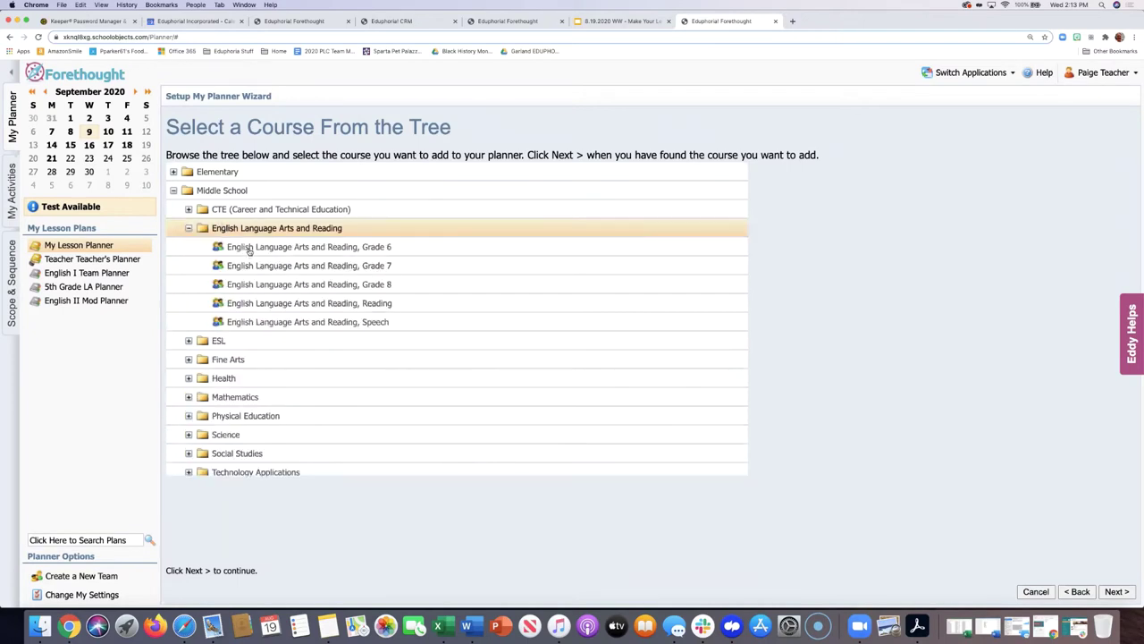
left_click(251, 252)
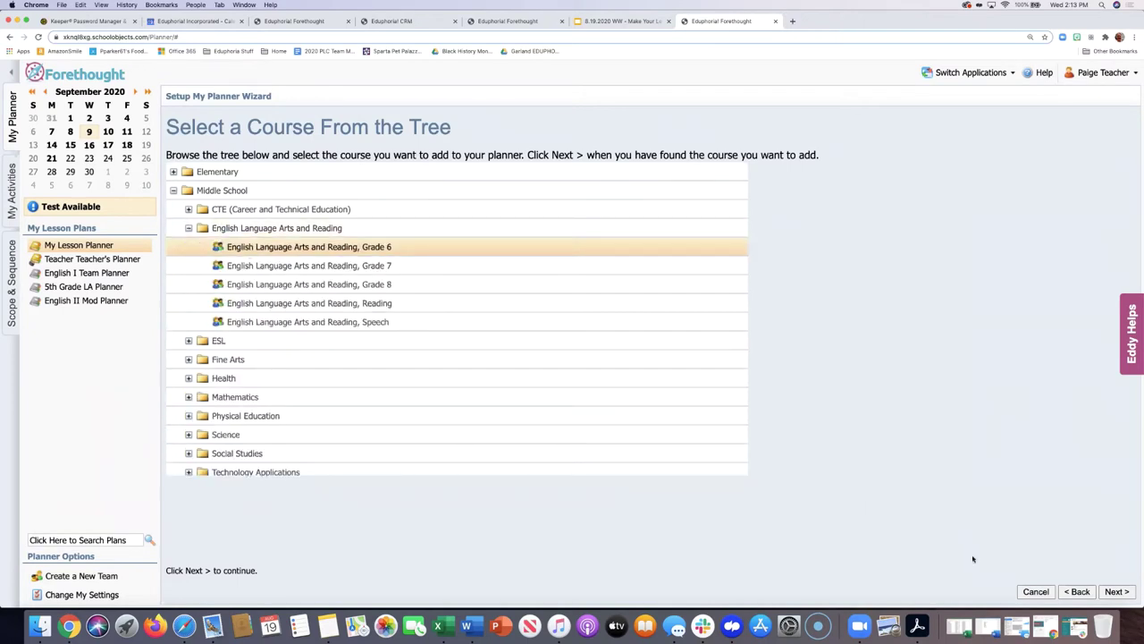
left_click(1115, 591)
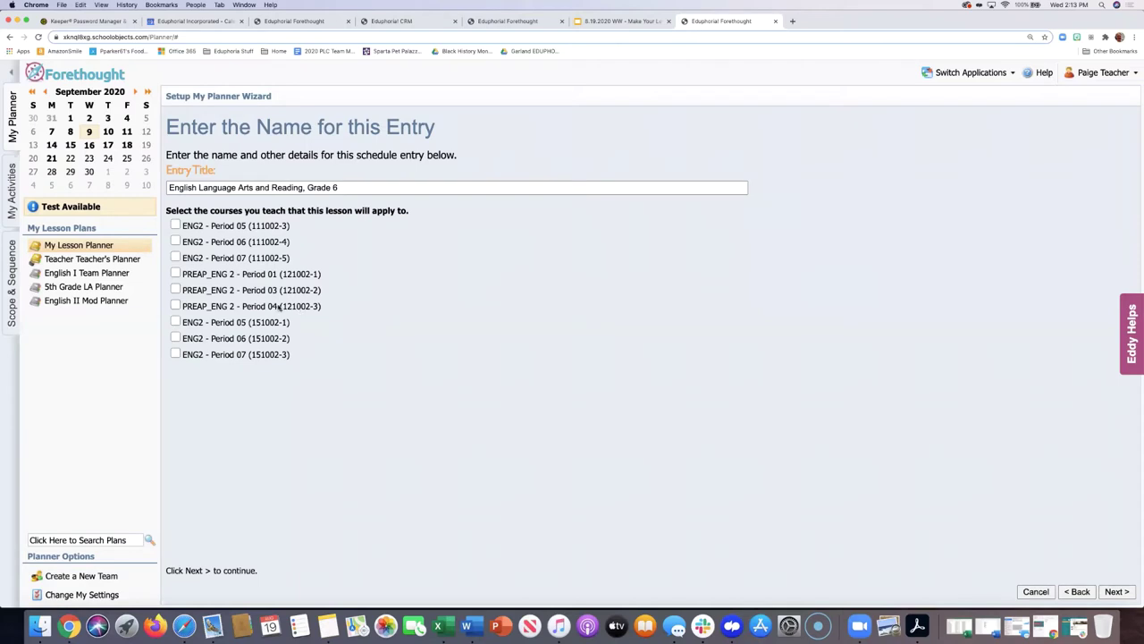
left_click(1078, 592)
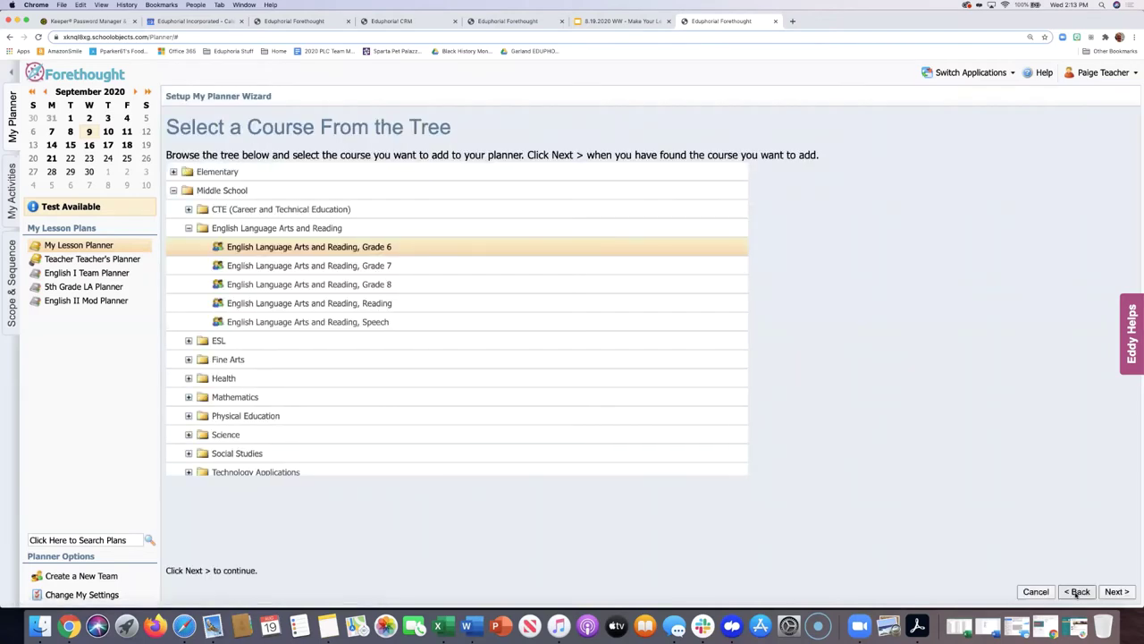
left_click(1078, 591)
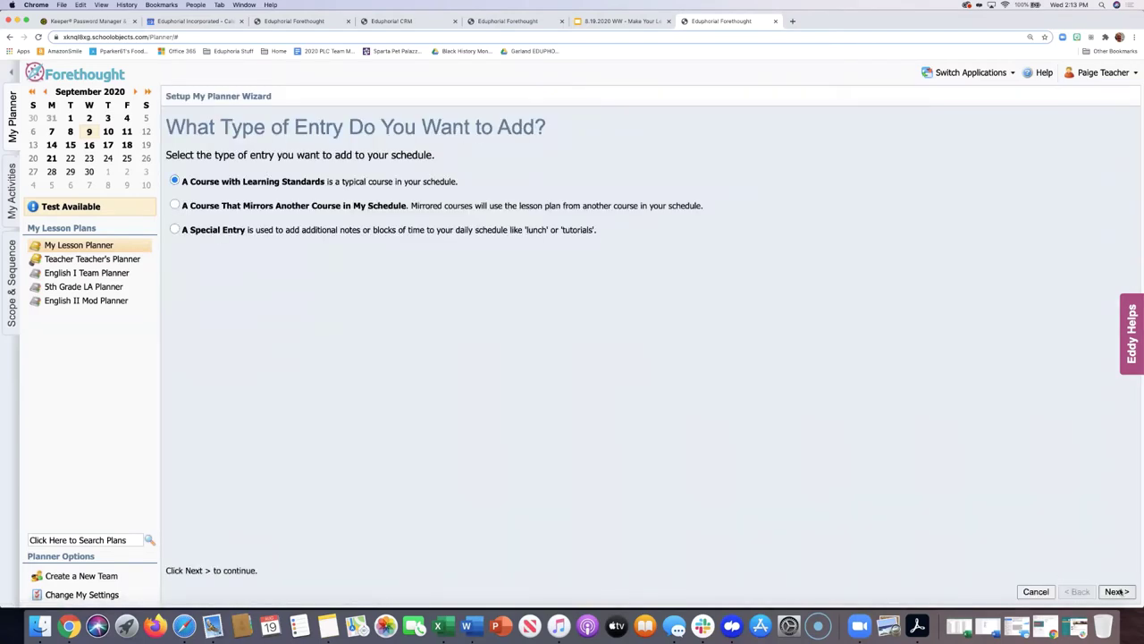
left_click(1117, 592)
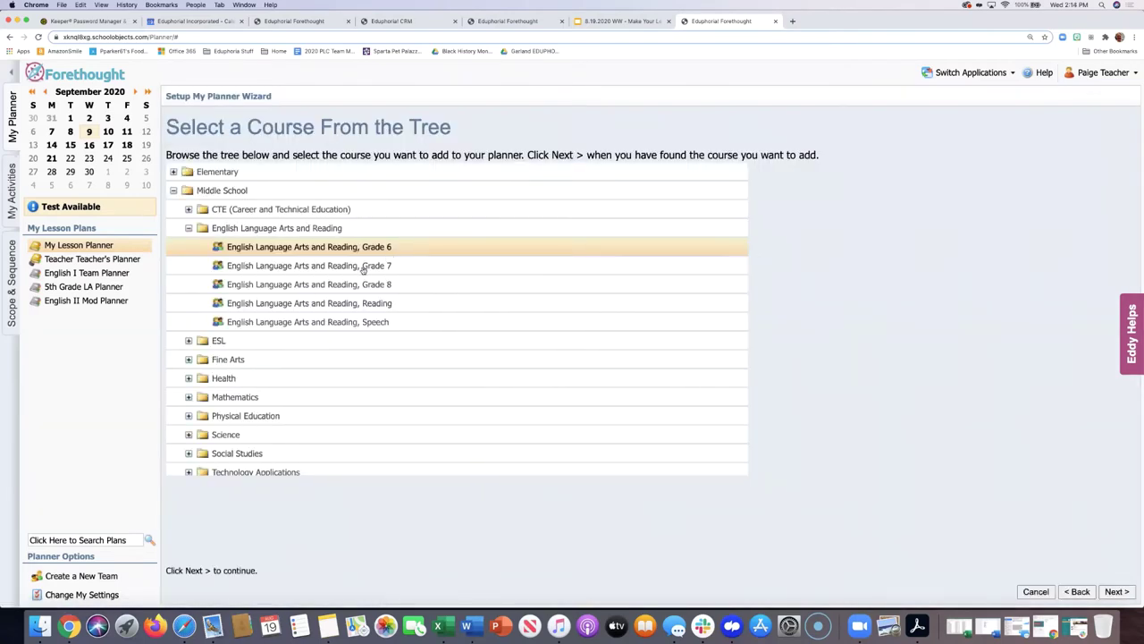
Choose English II from the High School English Language Arts and Reading courses for the new entry.
left_click(172, 193)
left_click(173, 209)
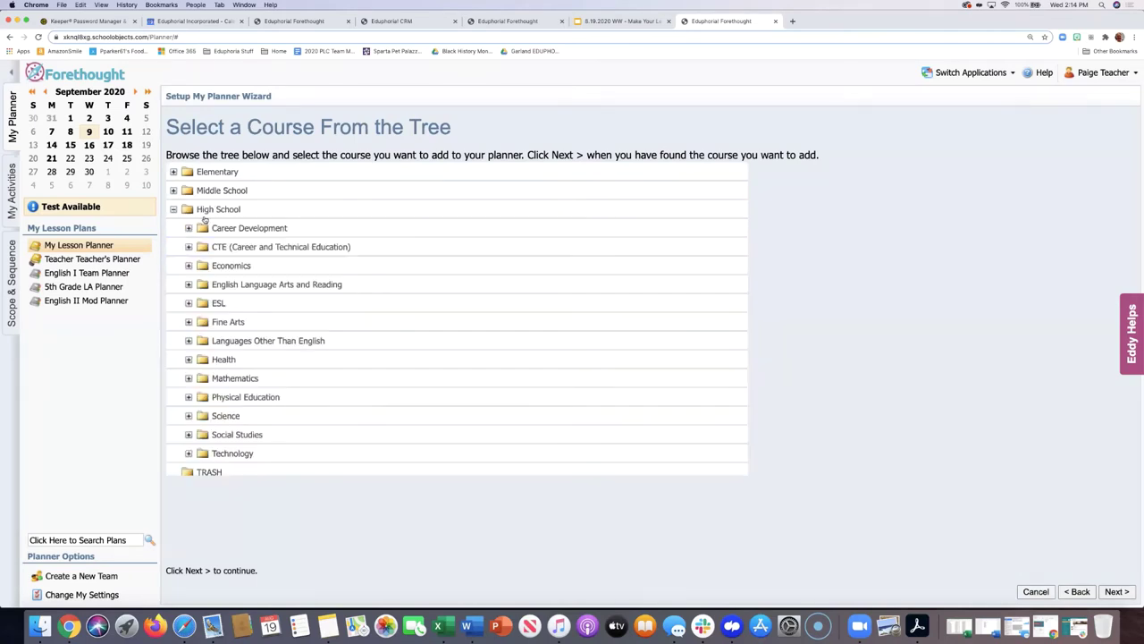
left_click(221, 285)
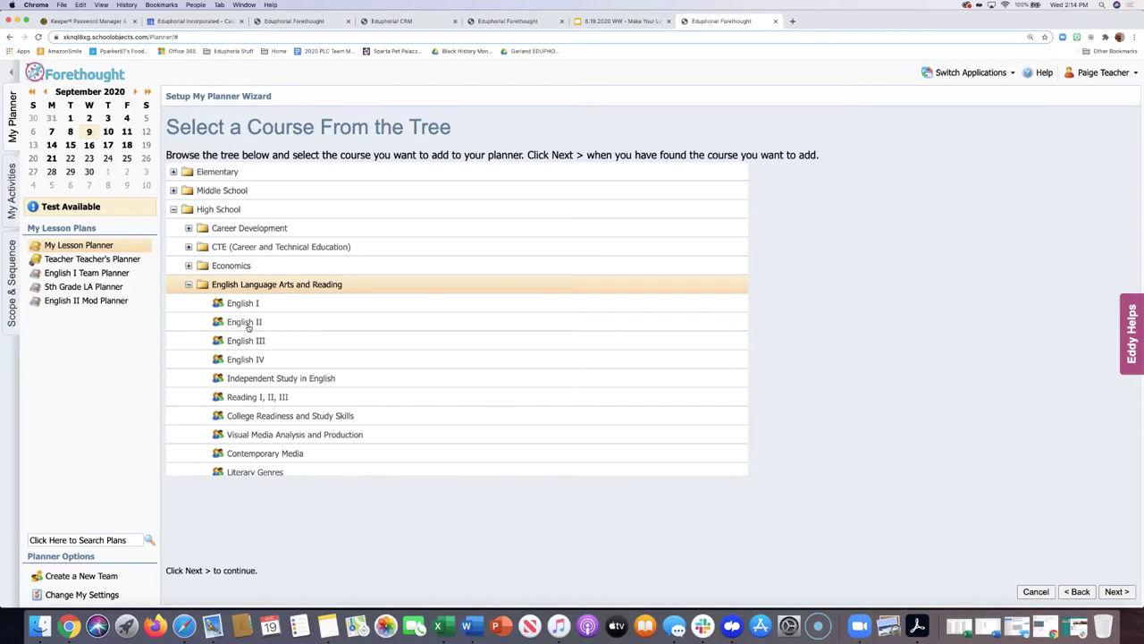
left_click(248, 326)
left_click(1116, 591)
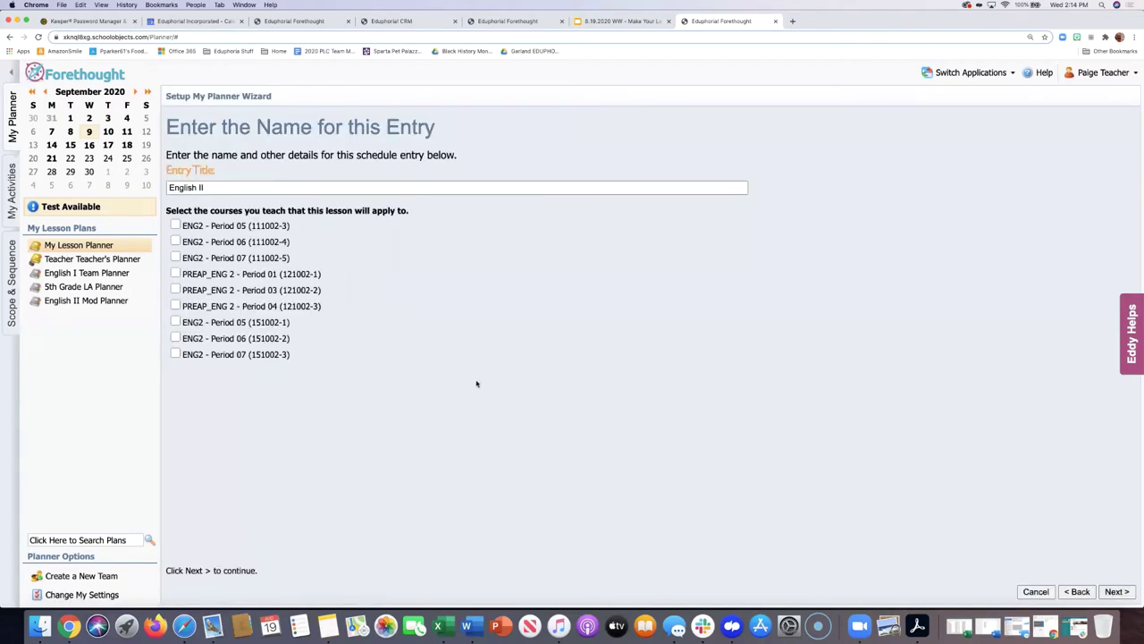
Title the entry "English II - Pre AP" and apply it to PREAP_ENG 2 Periods 01, 03 and 04.
left_click(216, 187)
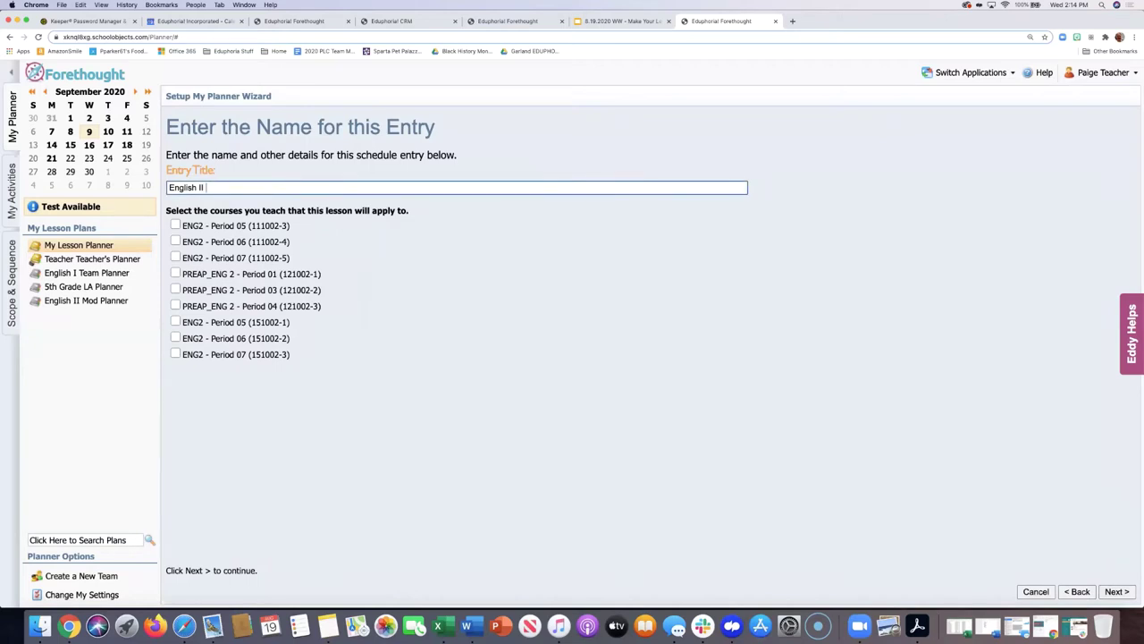
type("- Pre AP")
left_click_drag(205, 188, 163, 188)
left_click_drag(209, 188, 242, 186)
left_click(175, 274)
left_click(175, 290)
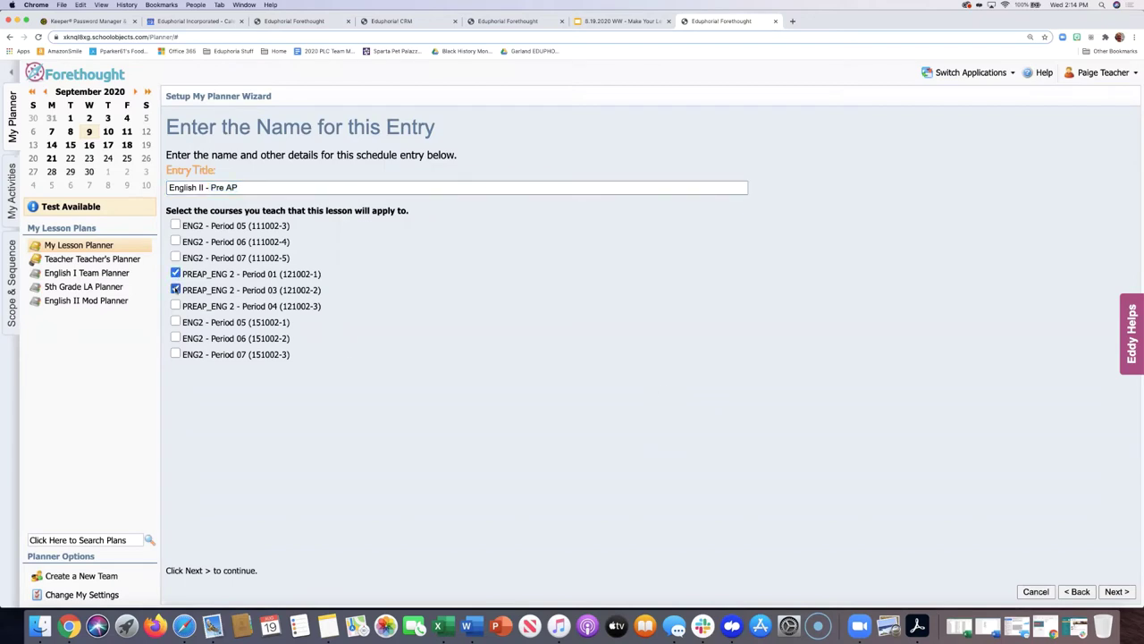
left_click(175, 306)
left_click(1116, 592)
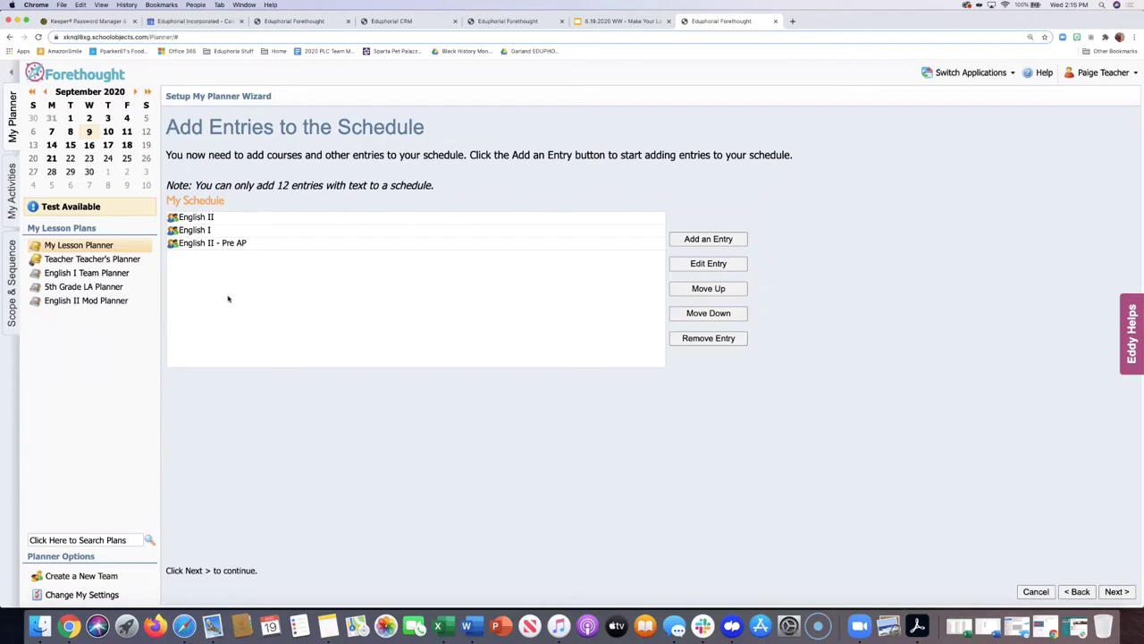
Move the English II - Pre AP entry up one place, above English I, in the schedule.
left_click(235, 244)
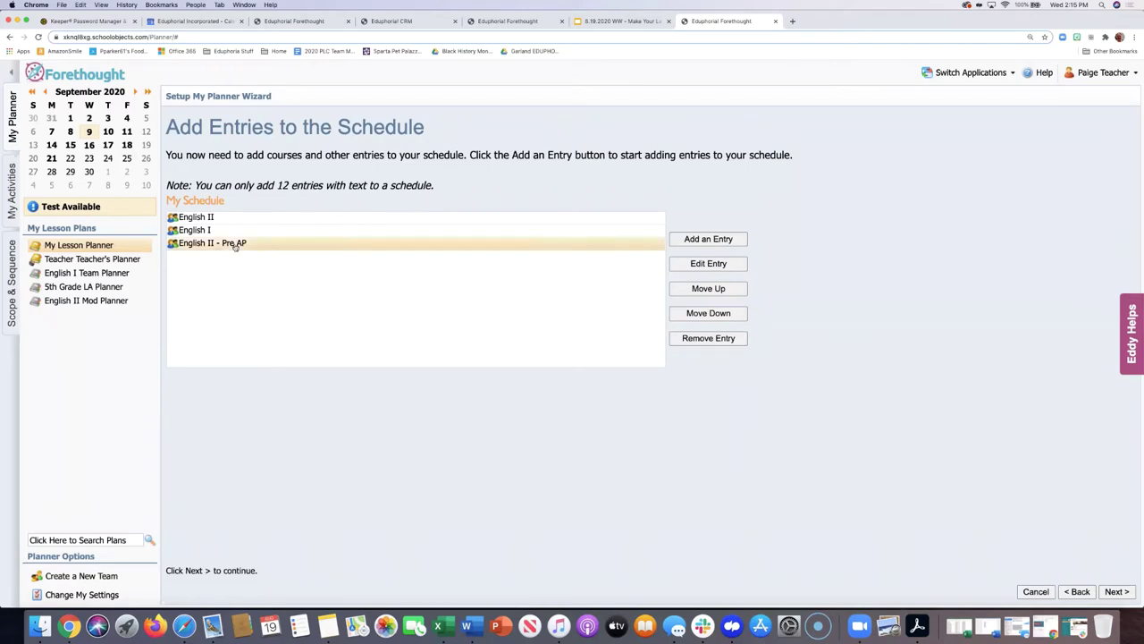
left_click(720, 291)
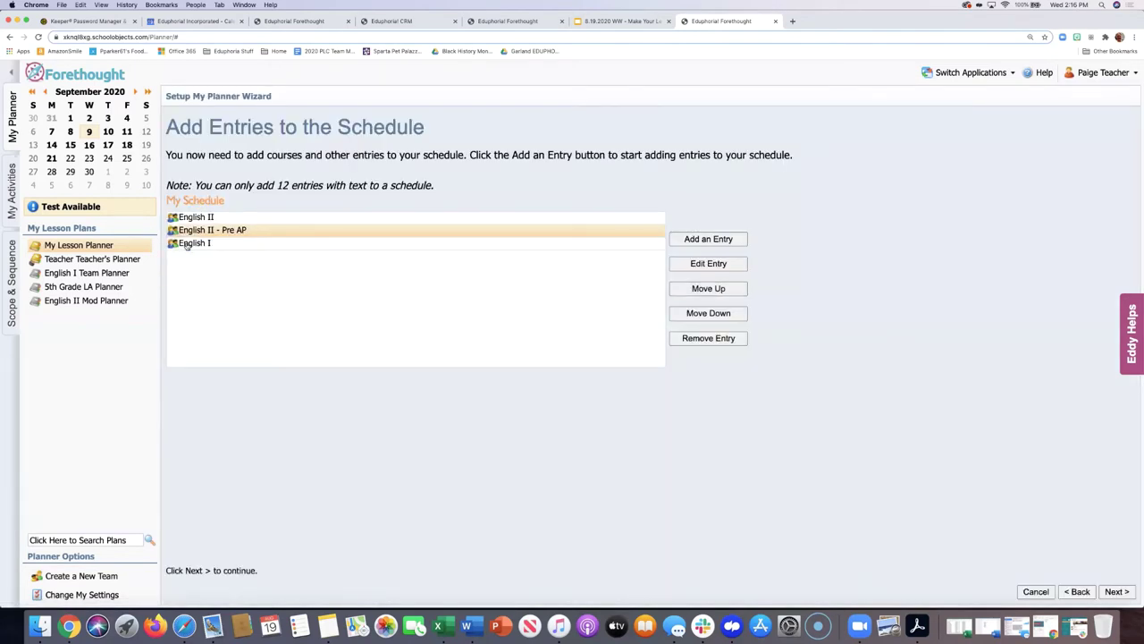
left_click(187, 246)
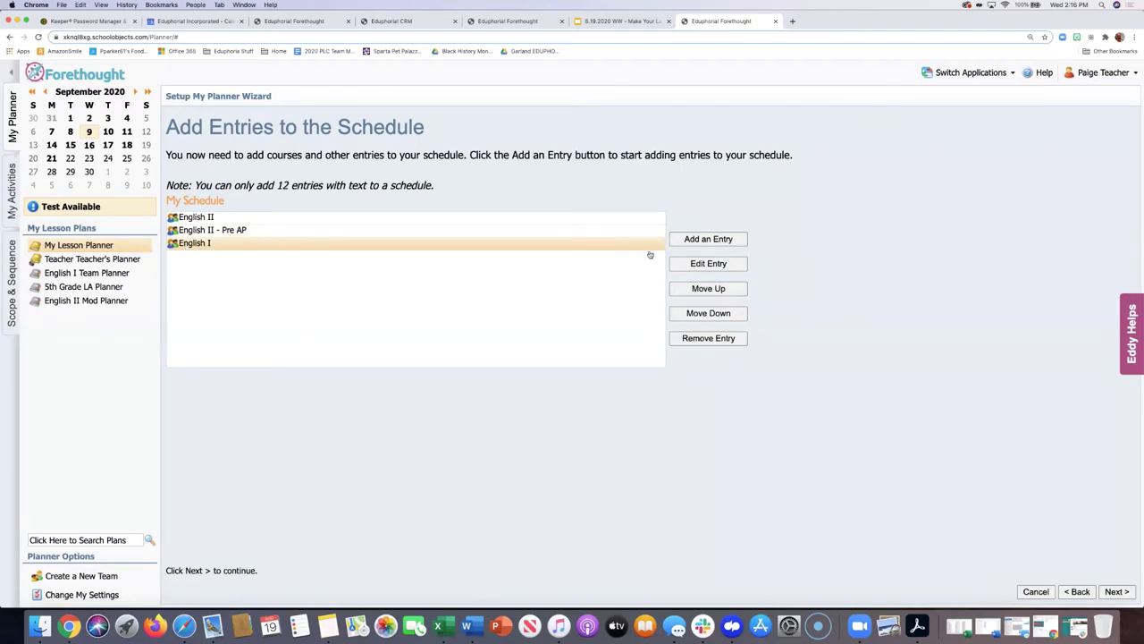
Remove the English I entry from the schedule, complete the planner setup wizard and begin using Forethought.
left_click(701, 340)
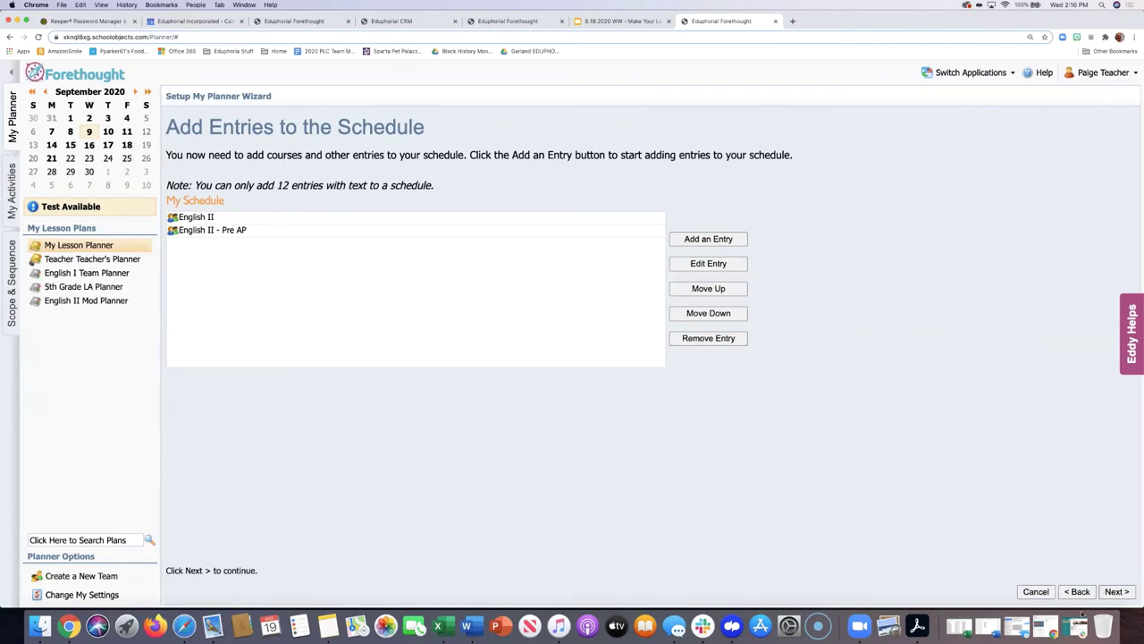
left_click(1116, 592)
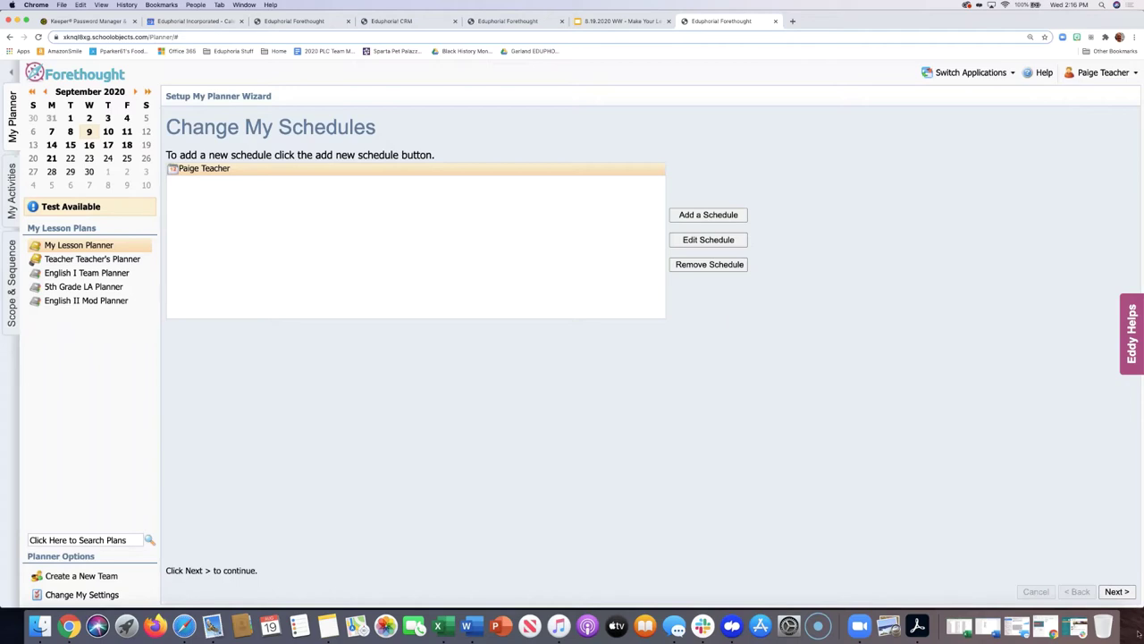
left_click(1114, 593)
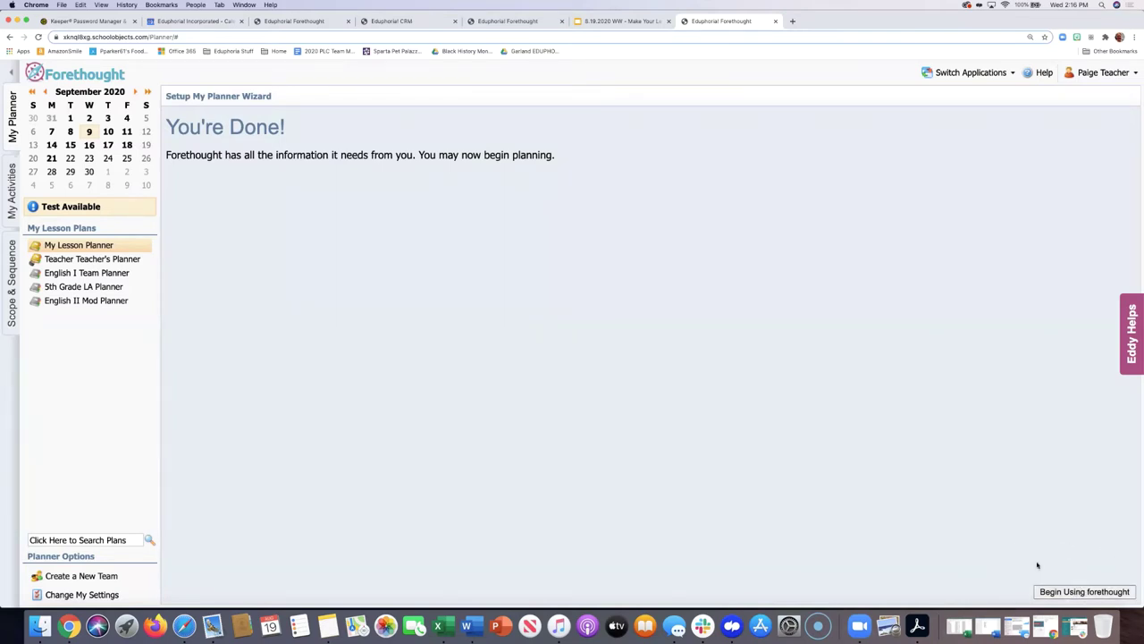
left_click(1084, 592)
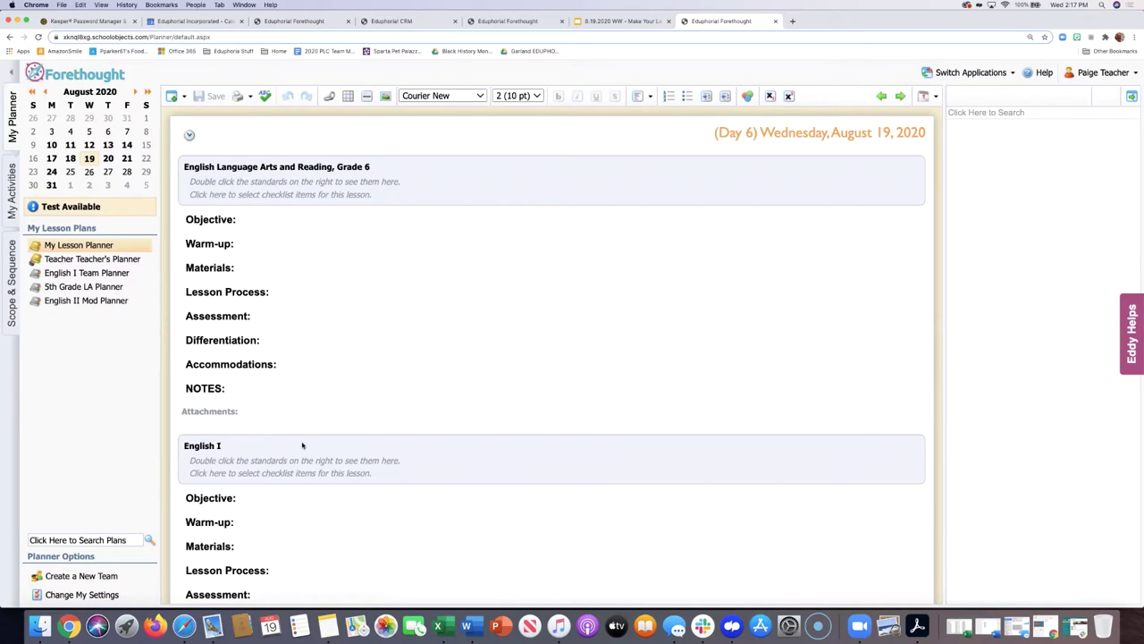
Examine the course entries in the August 19, 2020 plan and the options for adding entries or deleting plans.
scroll(303, 445, "down", 5)
scroll(302, 445, "up", 5)
scroll(83, 165, "up", 5)
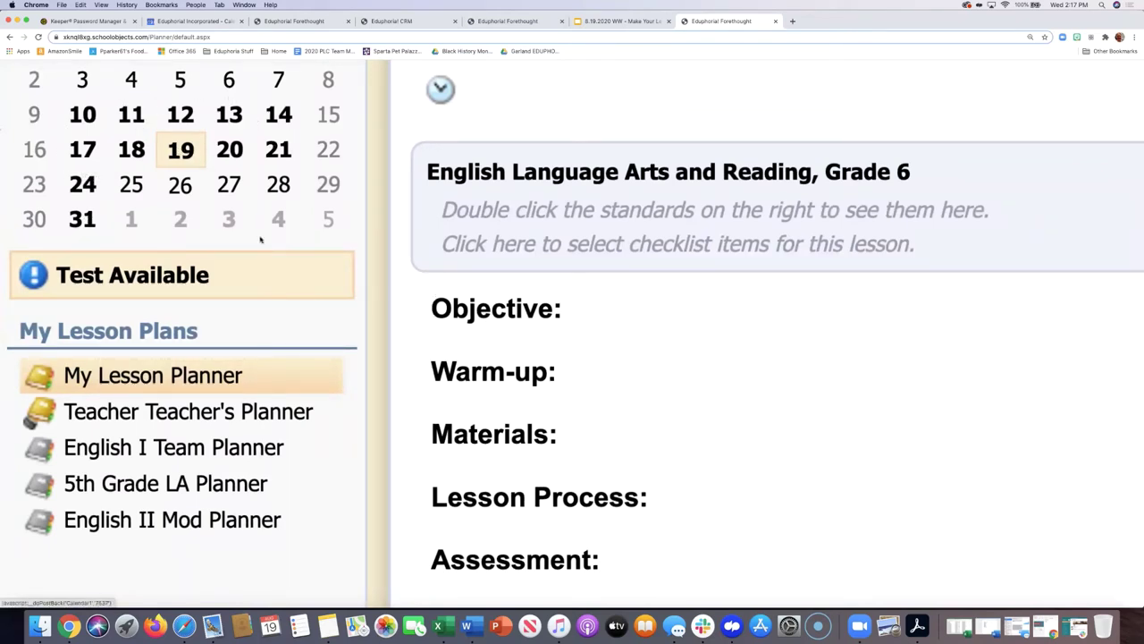
key("super+minus")
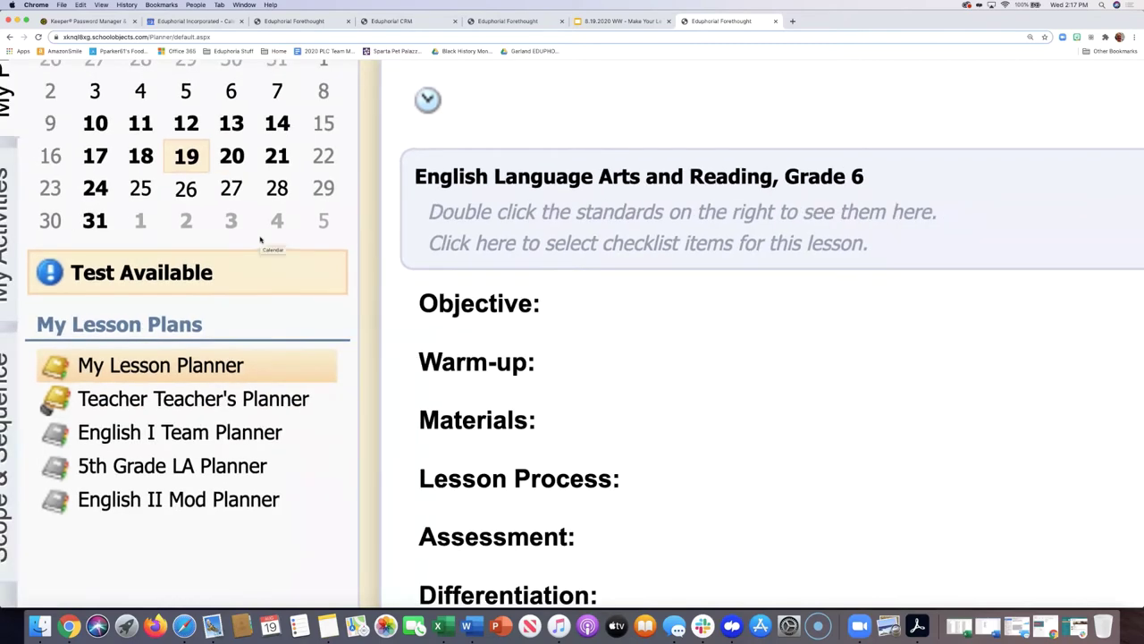
key("super+minus")
key("super+minus")
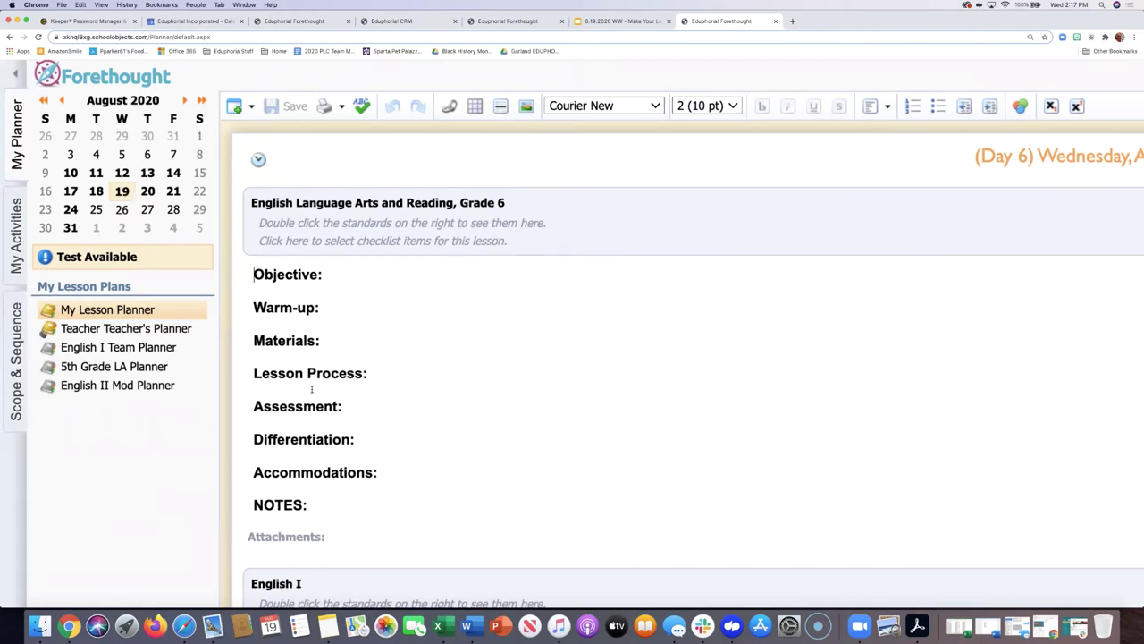
left_click(251, 109)
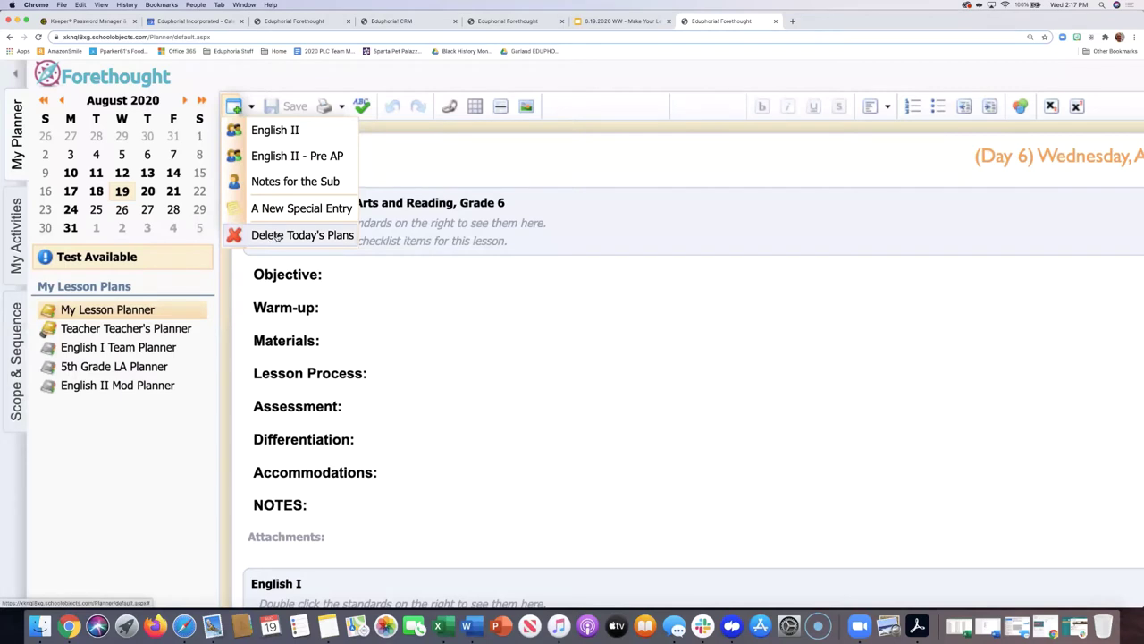
left_click(478, 331)
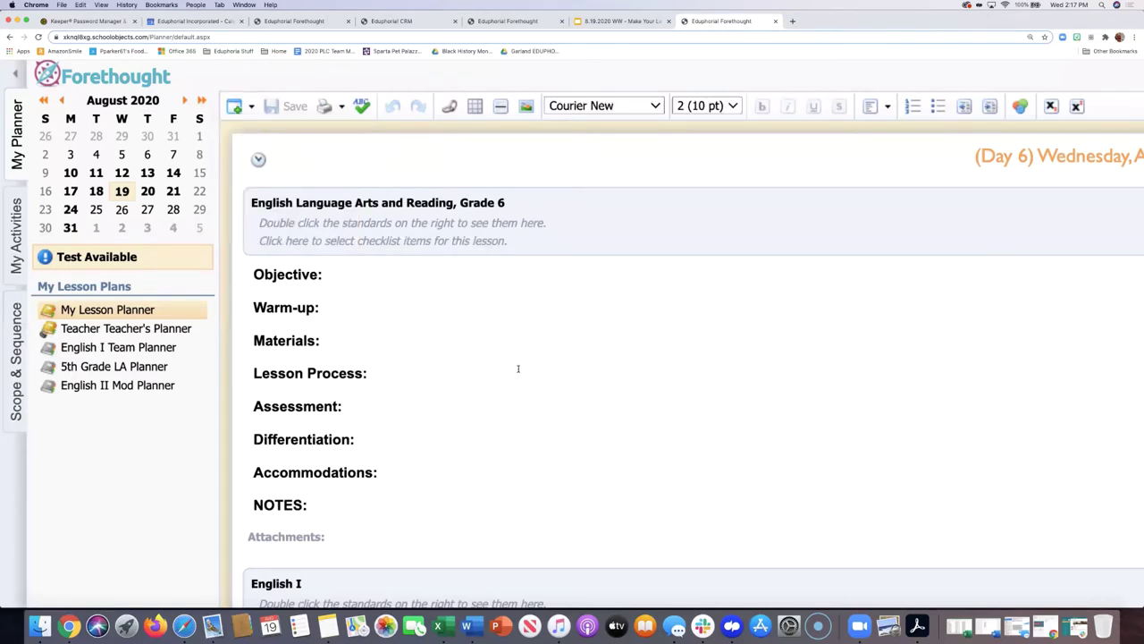
scroll(518, 371, "down", 1)
scroll(518, 371, "down", 5)
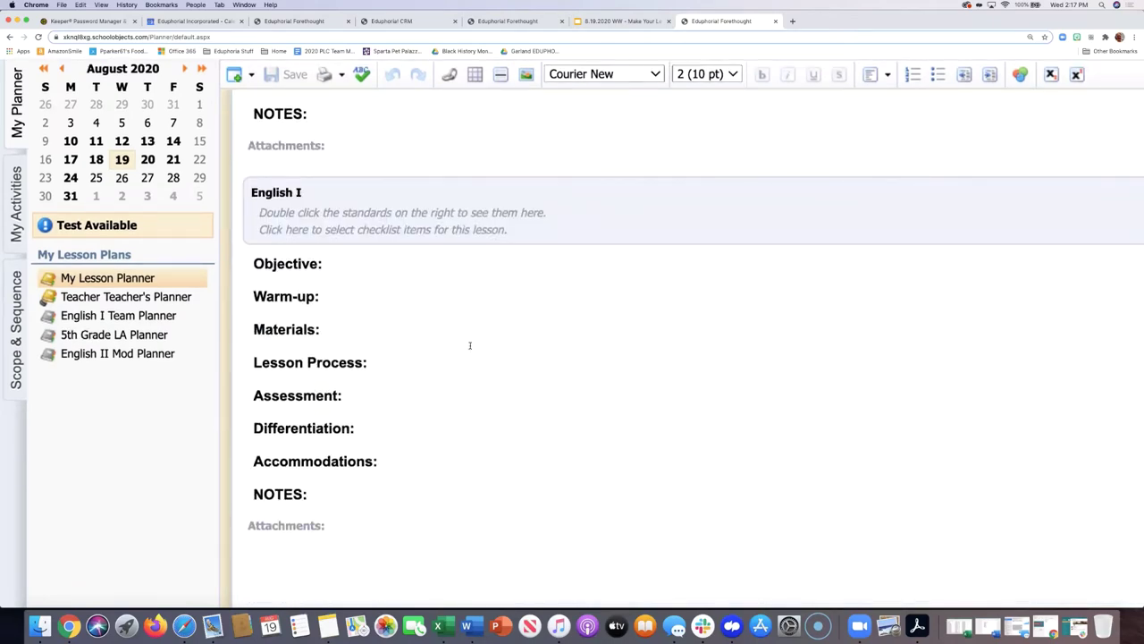
scroll(467, 345, "up", 5)
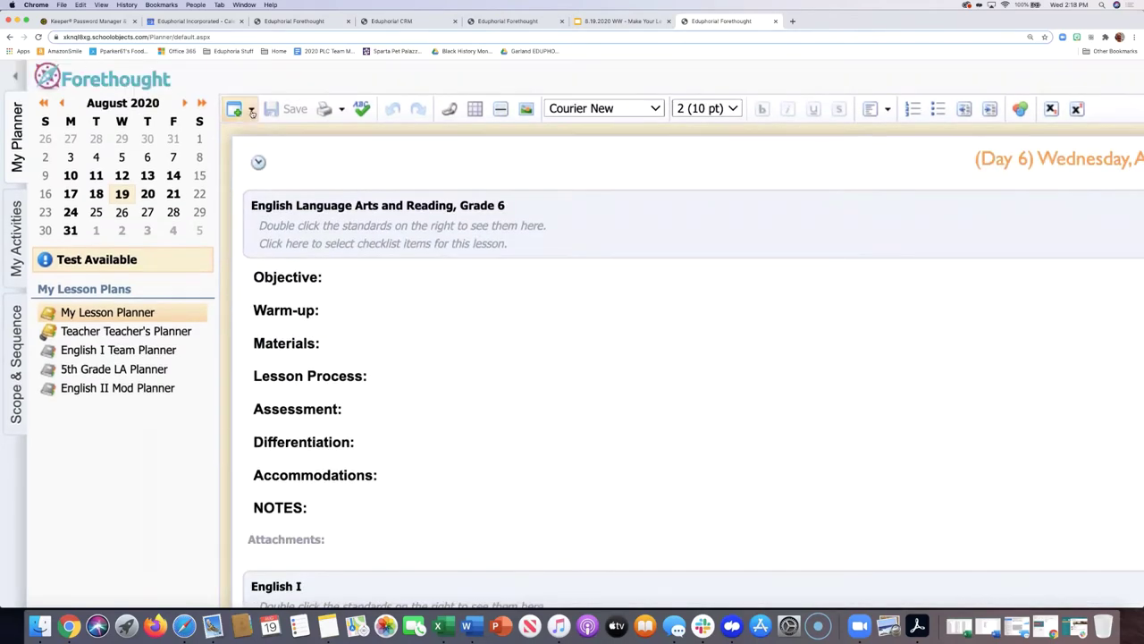
Delete today's plans for Wednesday, August 19, 2020 and confirm the deletion.
left_click(252, 112)
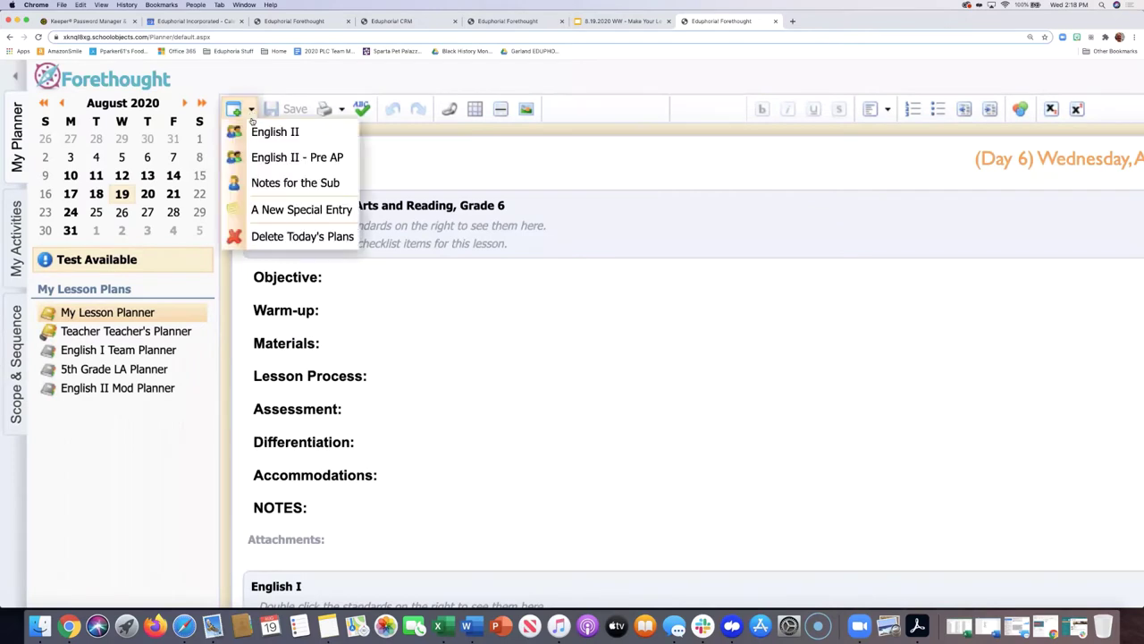
left_click(277, 239)
left_click(647, 105)
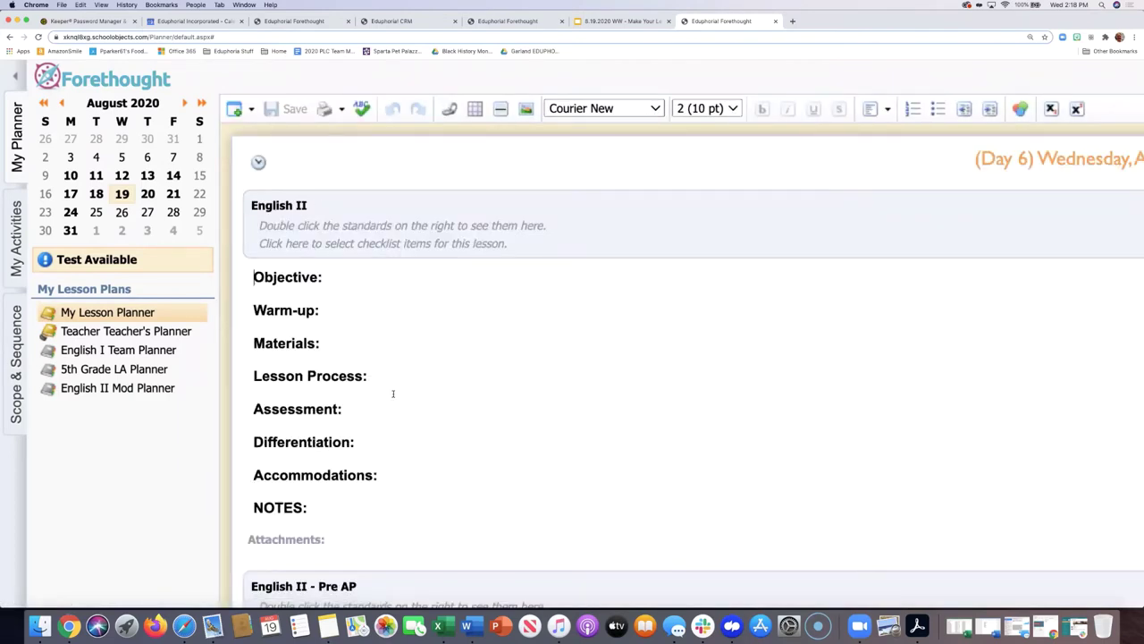
Review the English II and English II - Pre AP entries in the August 19 plan.
scroll(392, 393, "down", 1)
scroll(393, 393, "down", 2)
scroll(393, 394, "up", 2)
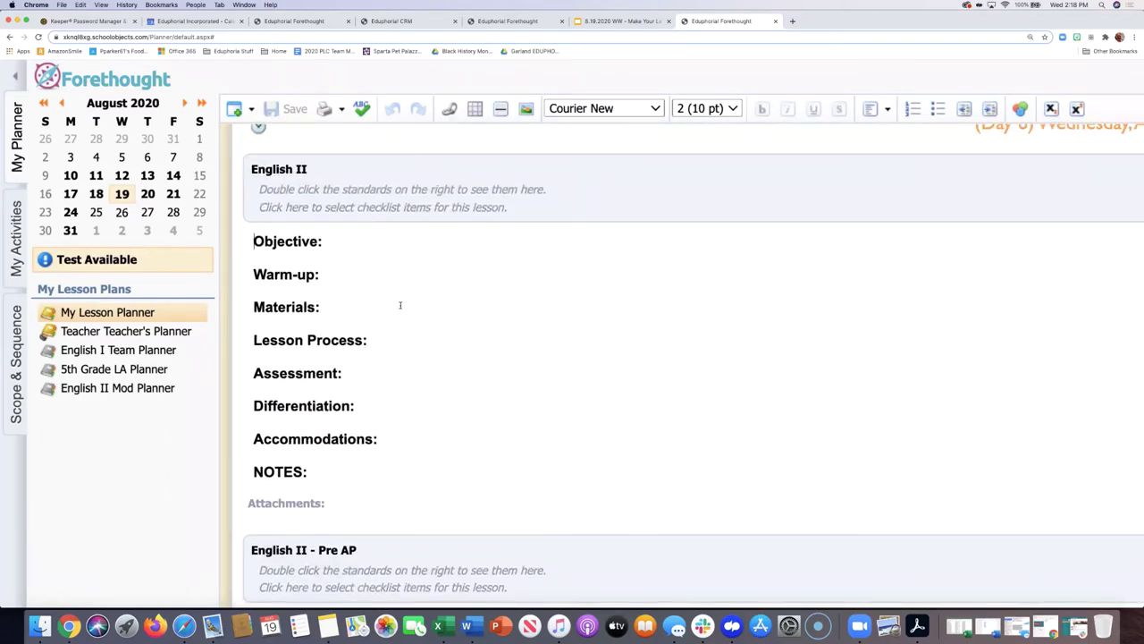
scroll(424, 282, "up", 1)
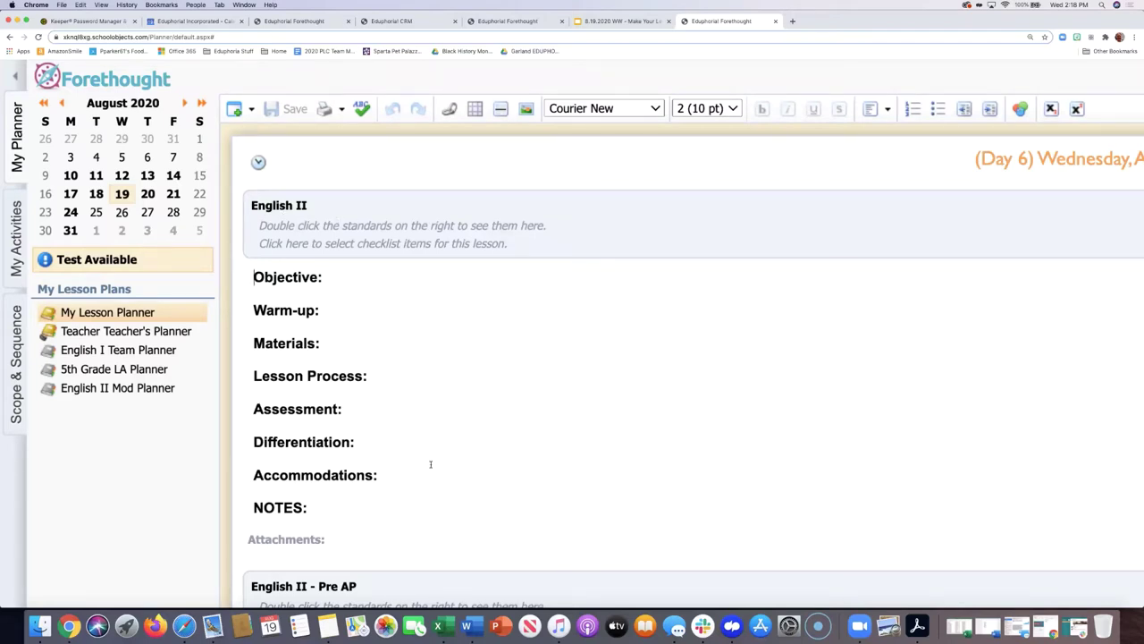
scroll(430, 464, "down", 5)
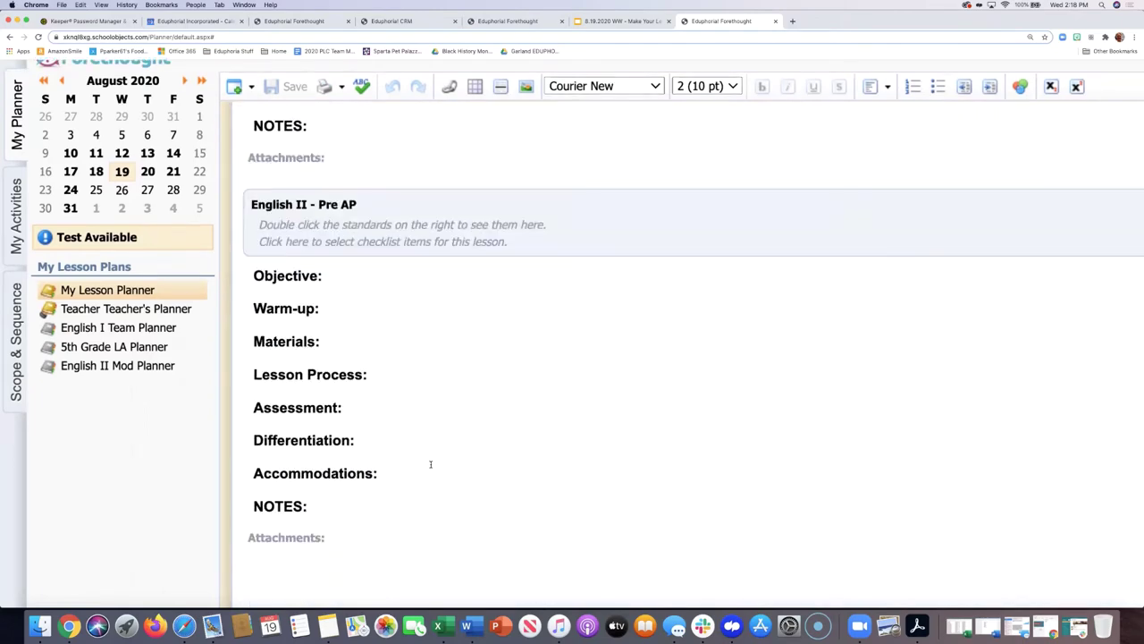
scroll(430, 464, "down", 3)
scroll(430, 464, "up", 5)
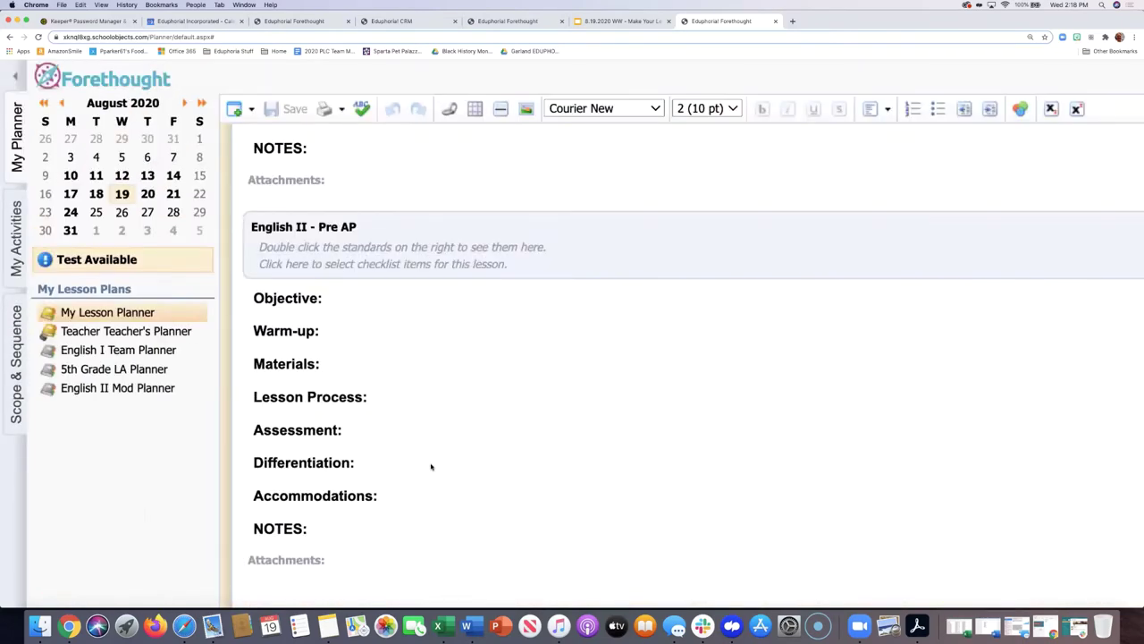
Switch to the Google Slides presentation and advance to the Schedule Tips slide.
left_click(626, 21)
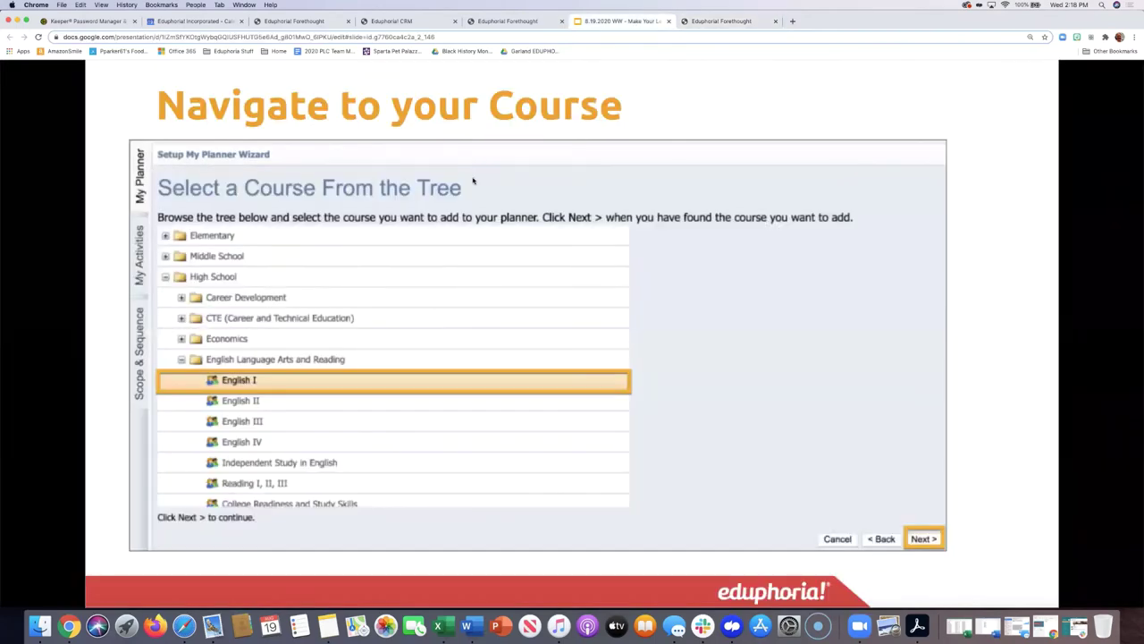
key("Right")
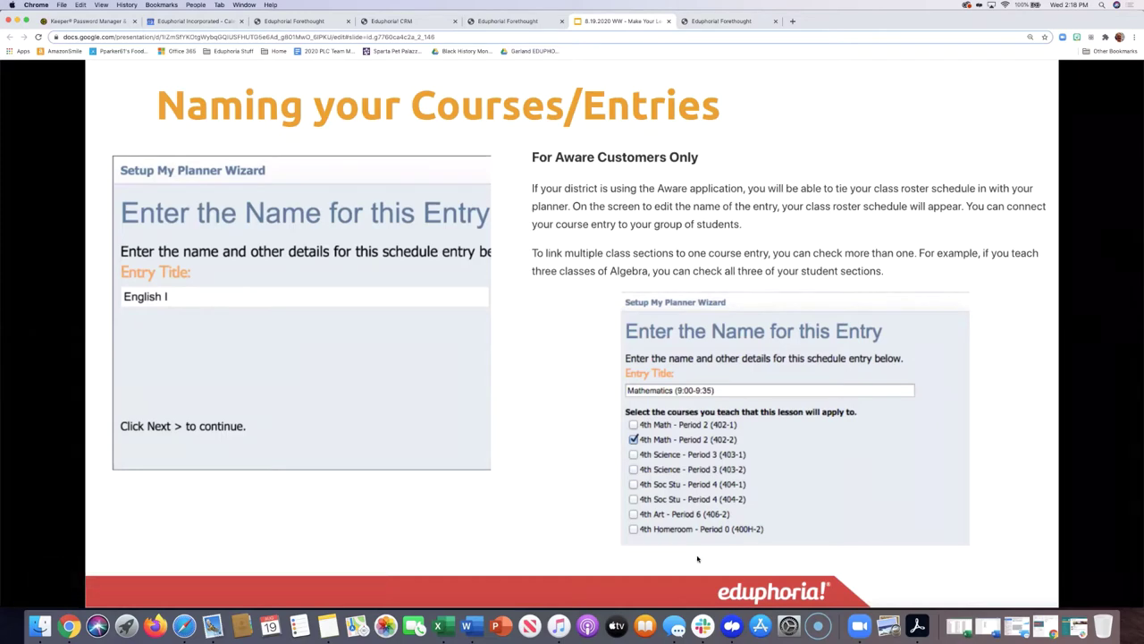
key("Right")
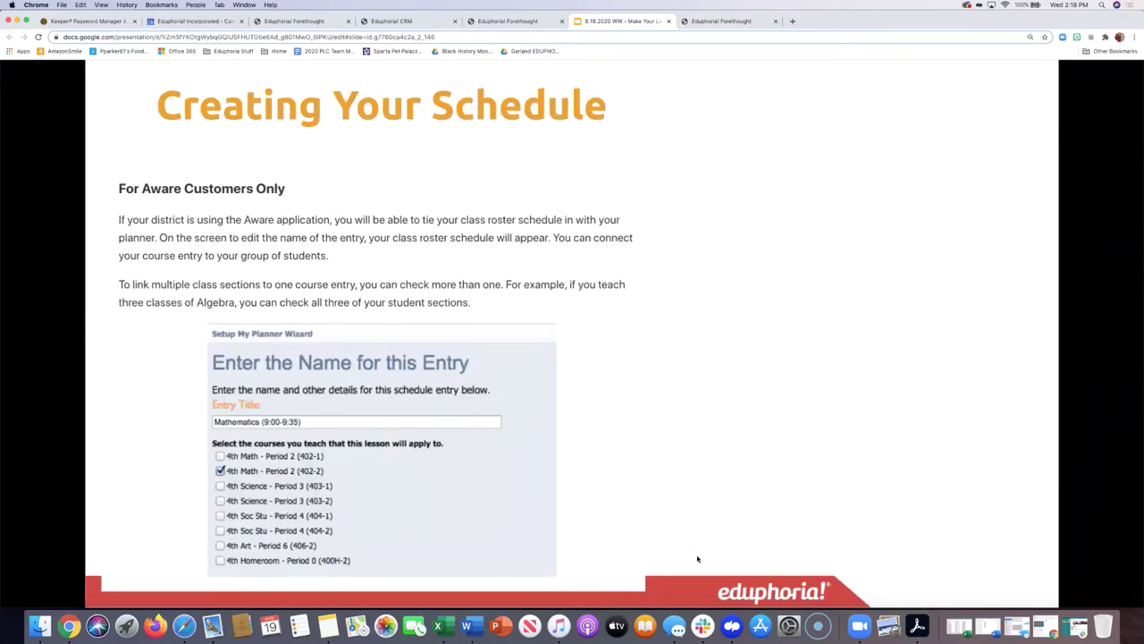
key("Right")
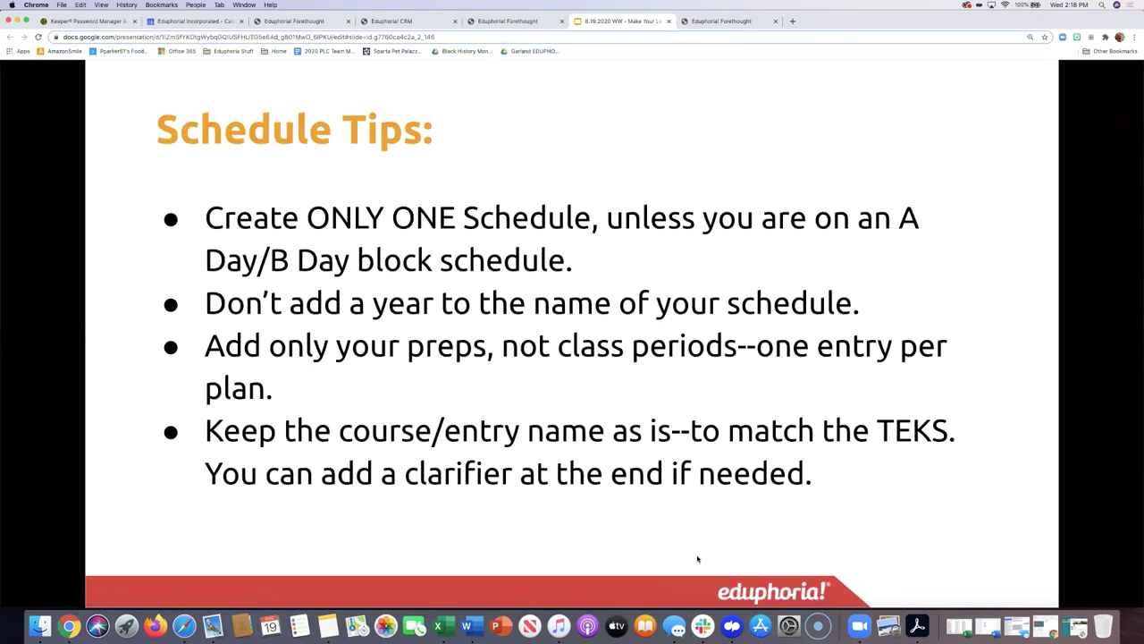
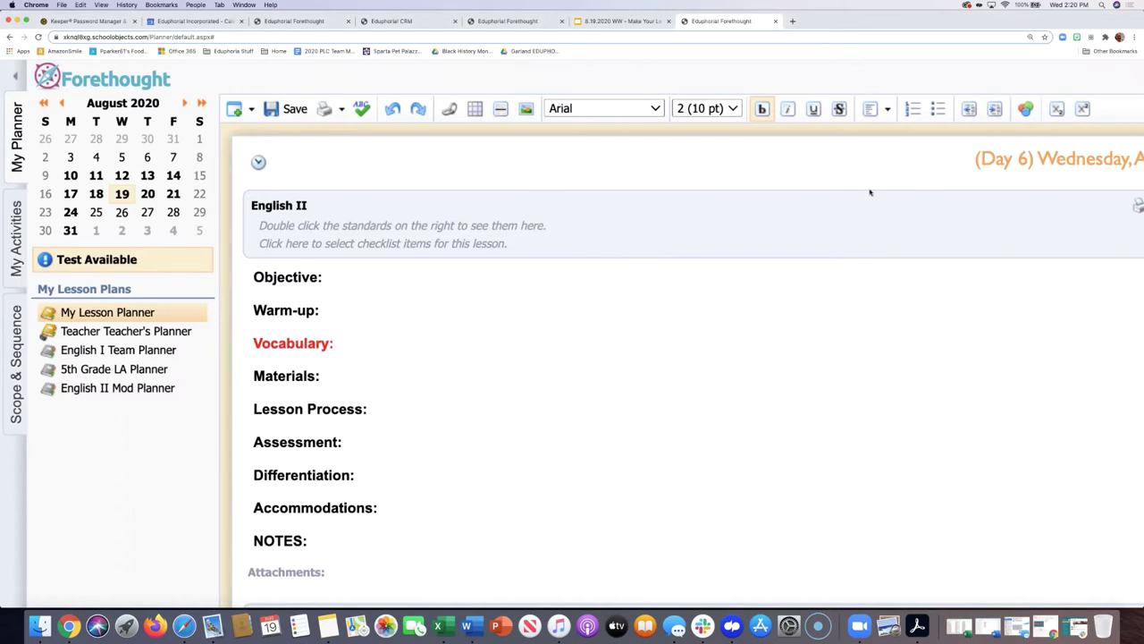
Add a "Writing:" heading between Assessment and Differentiation in the English II lesson plan.
left_click(342, 343)
left_click(346, 441)
key("Return")
key("Return")
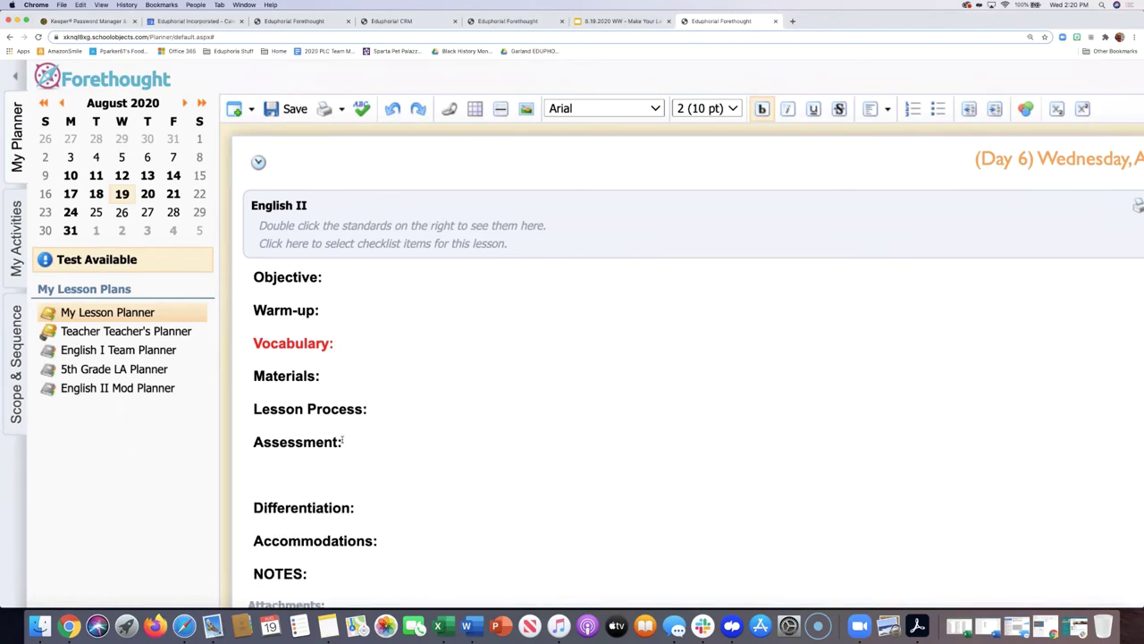
type("Writing:")
Color the "Writing:" heading in the English II plan red.
triple_click(281, 474)
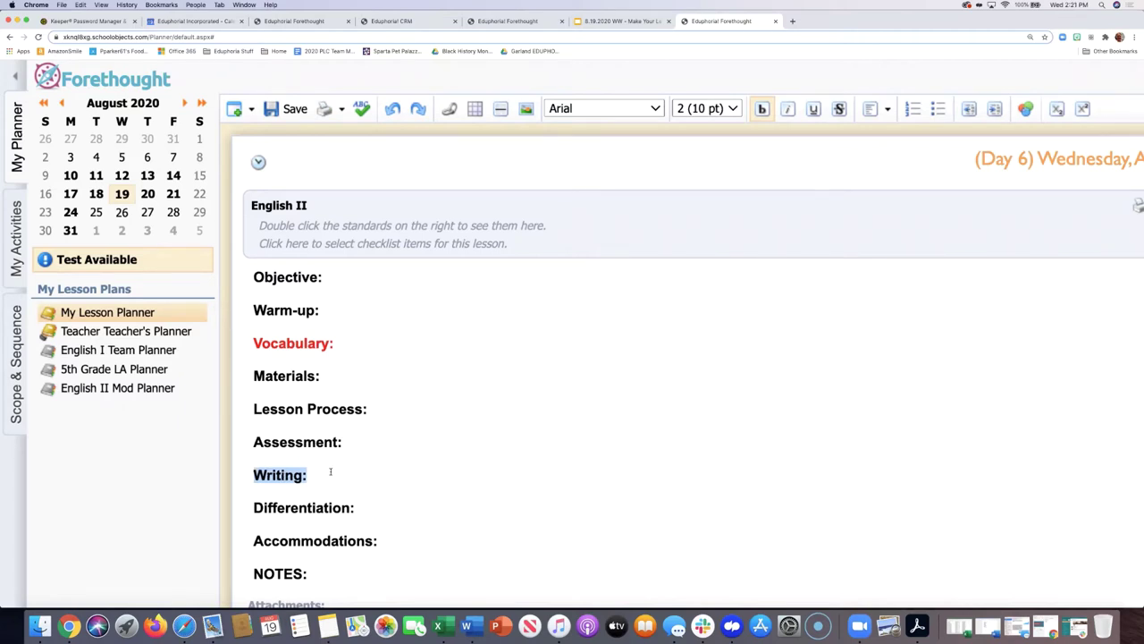
left_click(1025, 108)
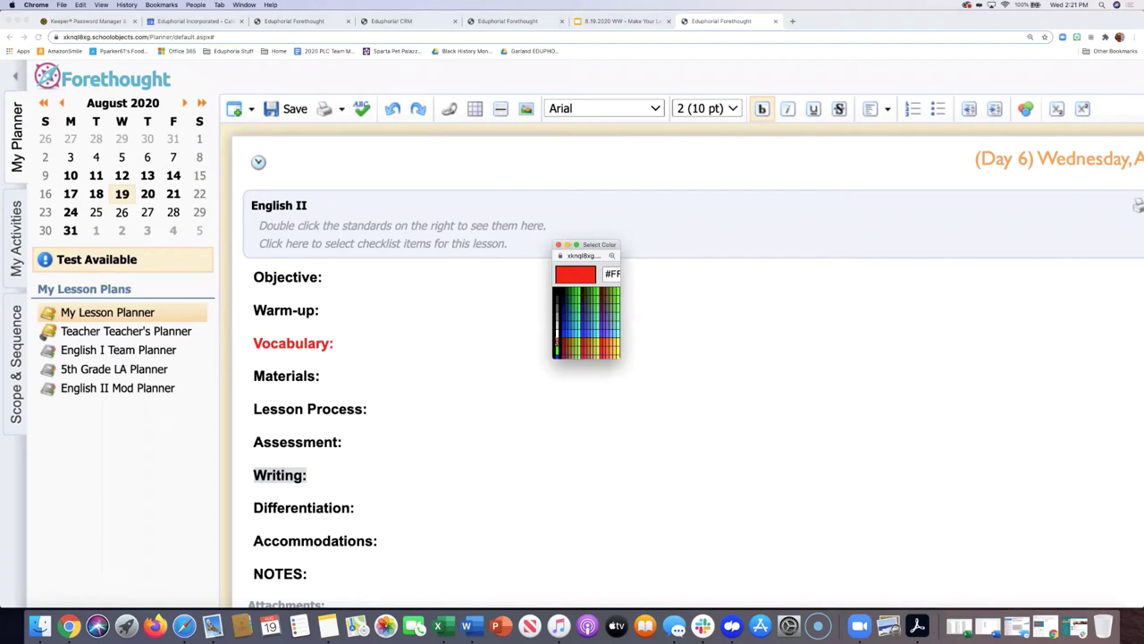
left_click(558, 345)
left_click(544, 405)
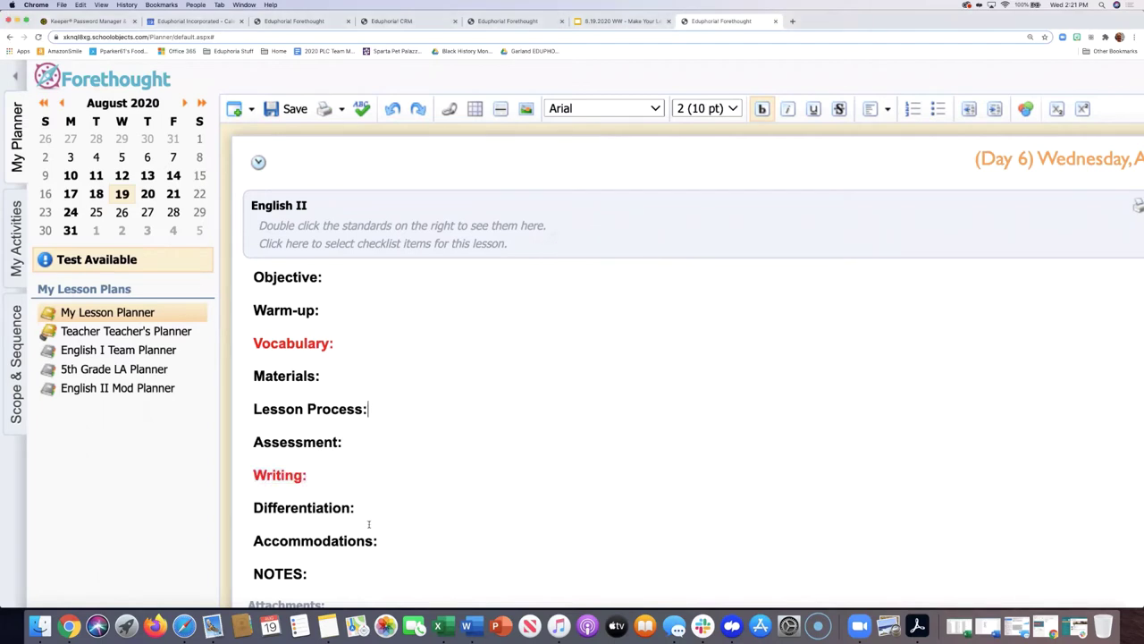
Set the current English II plan text as the default text for that entry and check the day's plan.
scroll(370, 527, "down", 1)
scroll(369, 527, "down", 2)
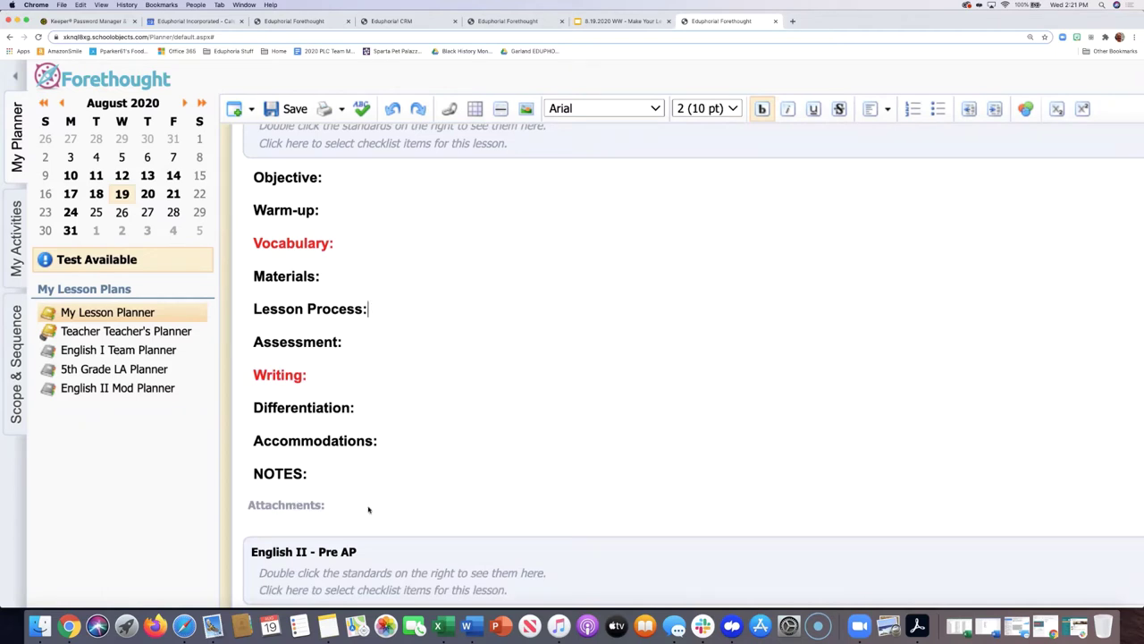
scroll(364, 361, "up", 2)
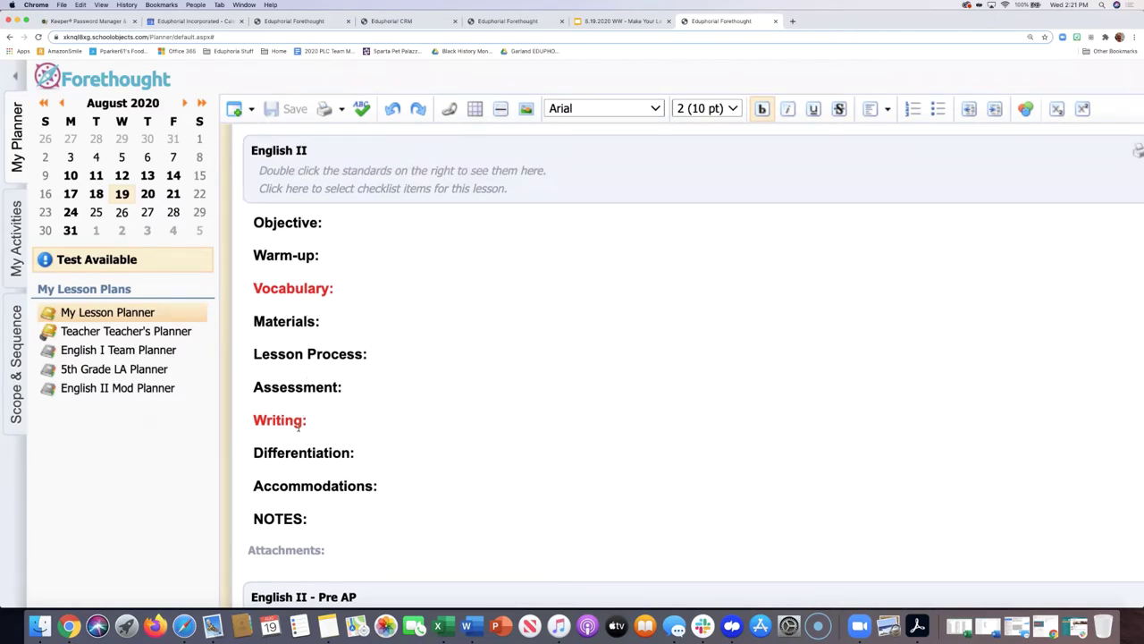
scroll(491, 345, "right", 2)
scroll(491, 344, "right", 6)
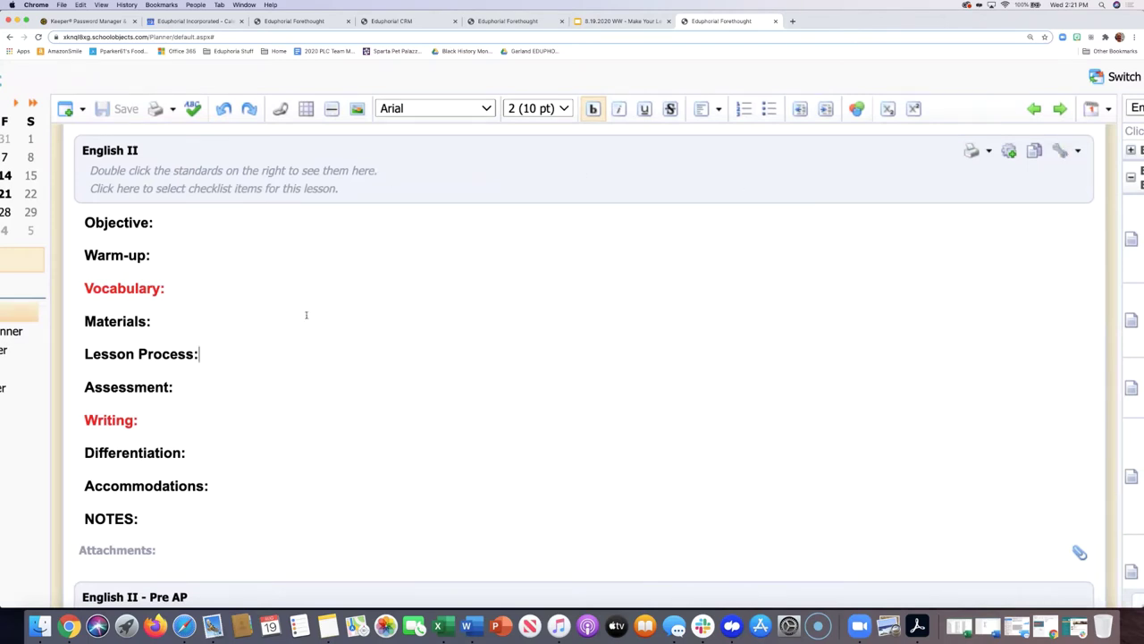
left_click(1078, 153)
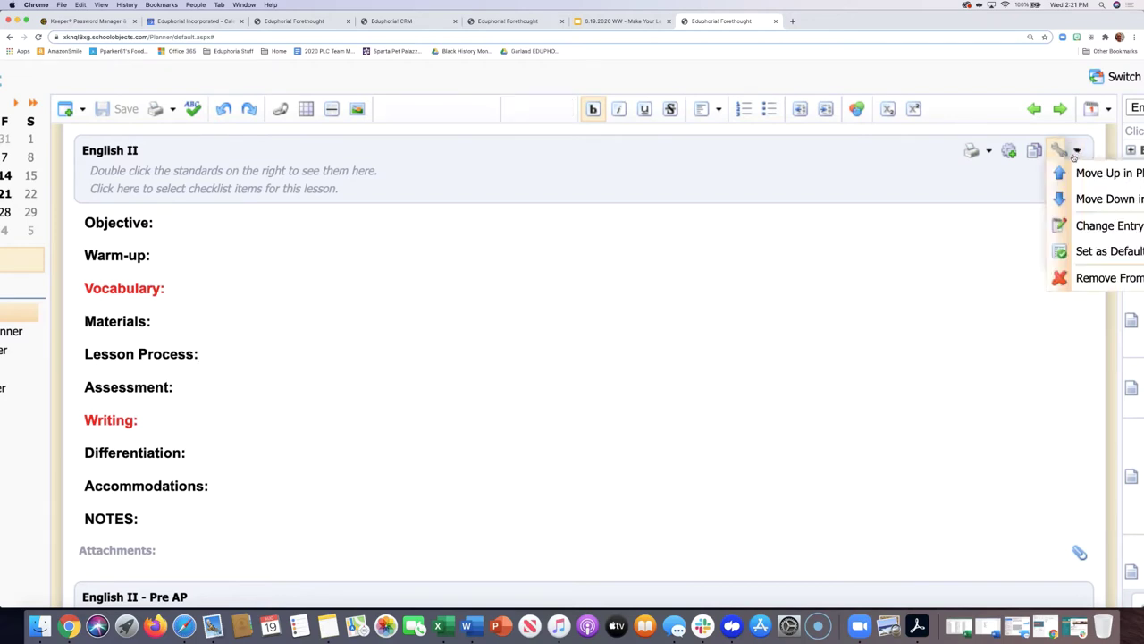
scroll(1004, 238, "right", 2)
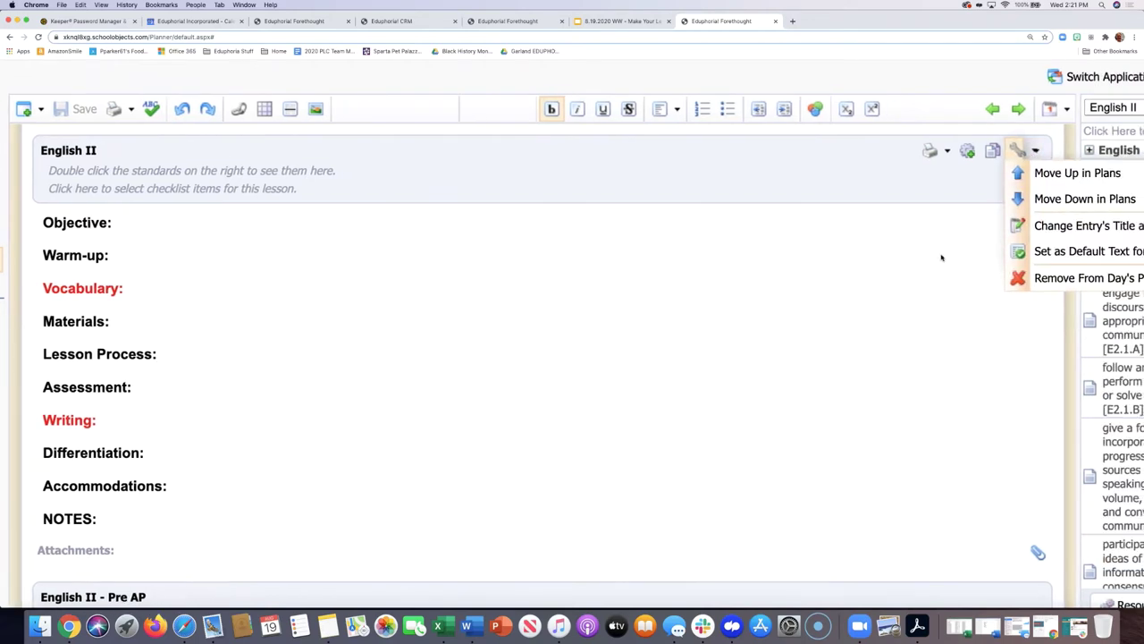
scroll(942, 257, "right", 3)
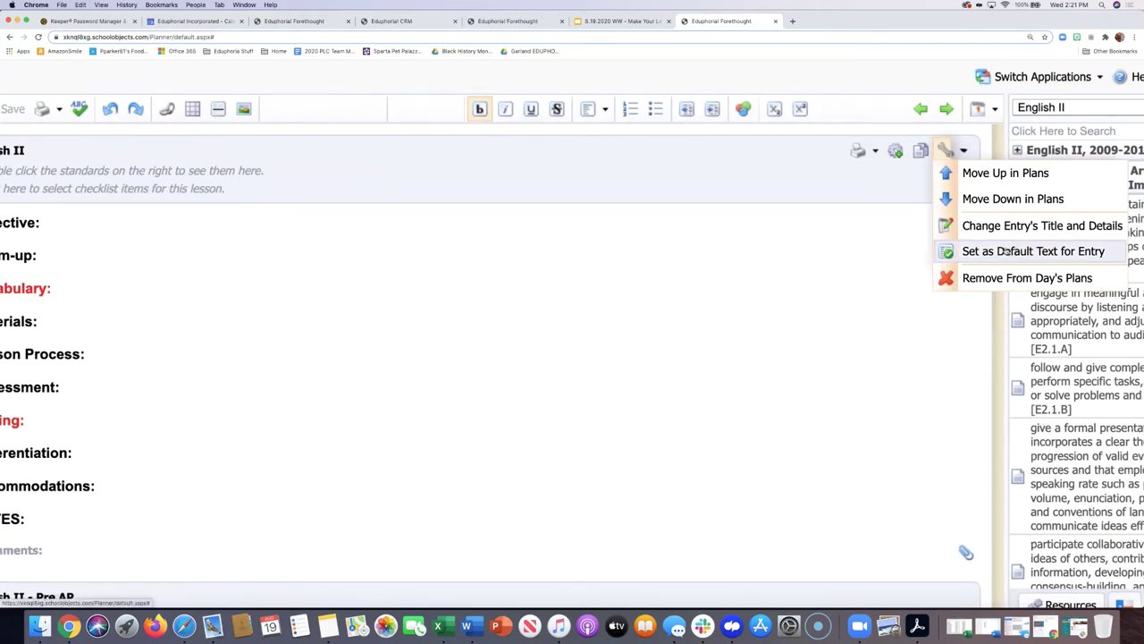
left_click(1005, 251)
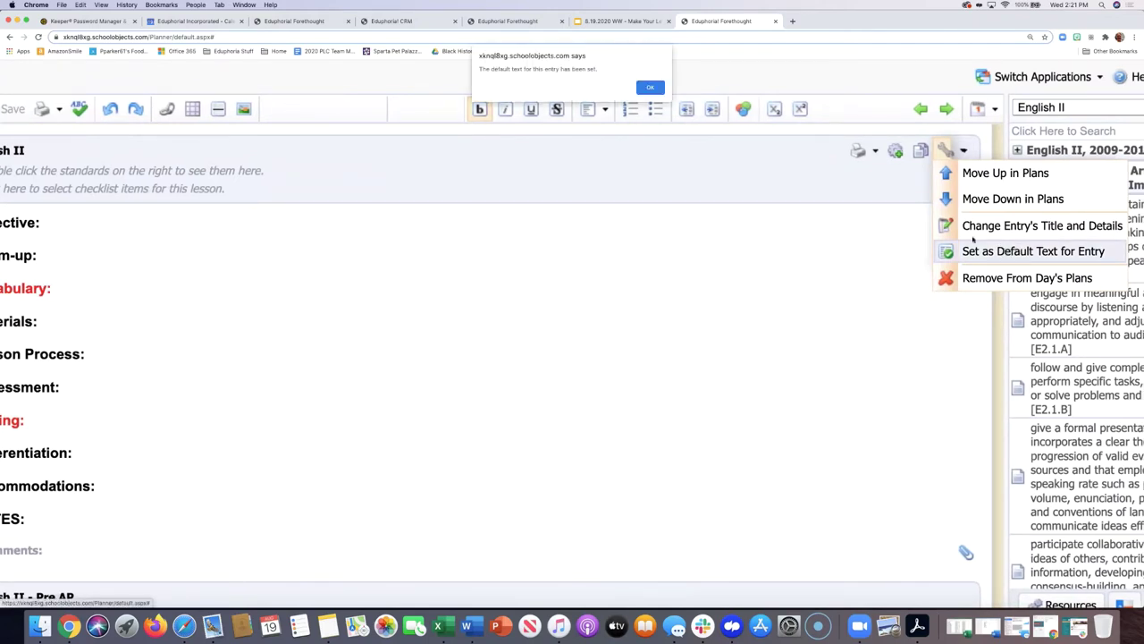
left_click(650, 90)
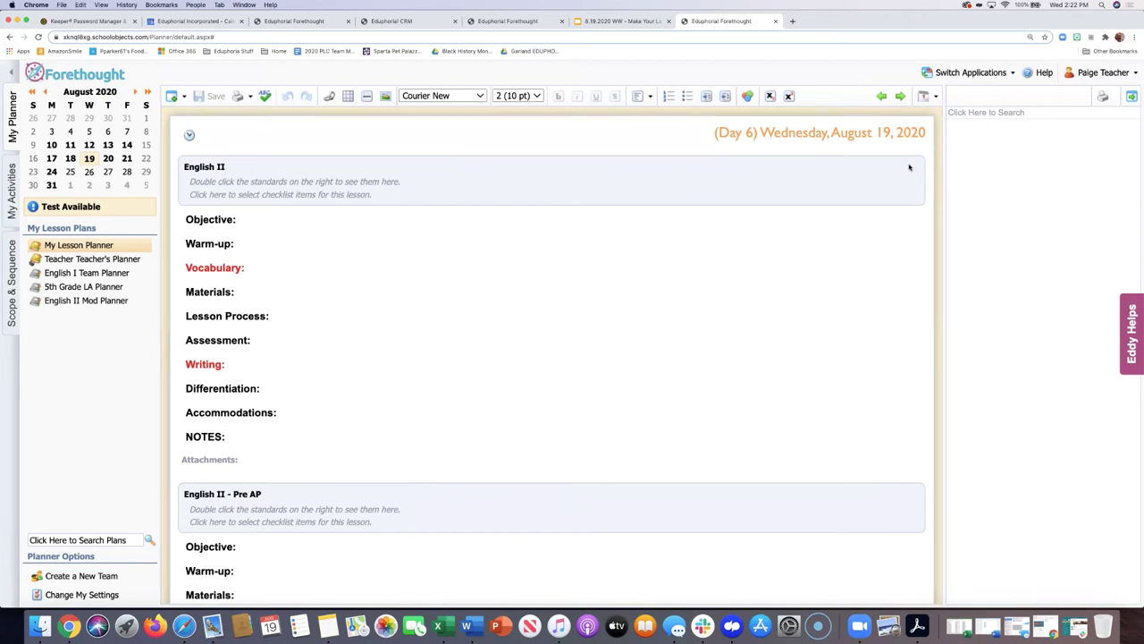
scroll(641, 277, "down", 3)
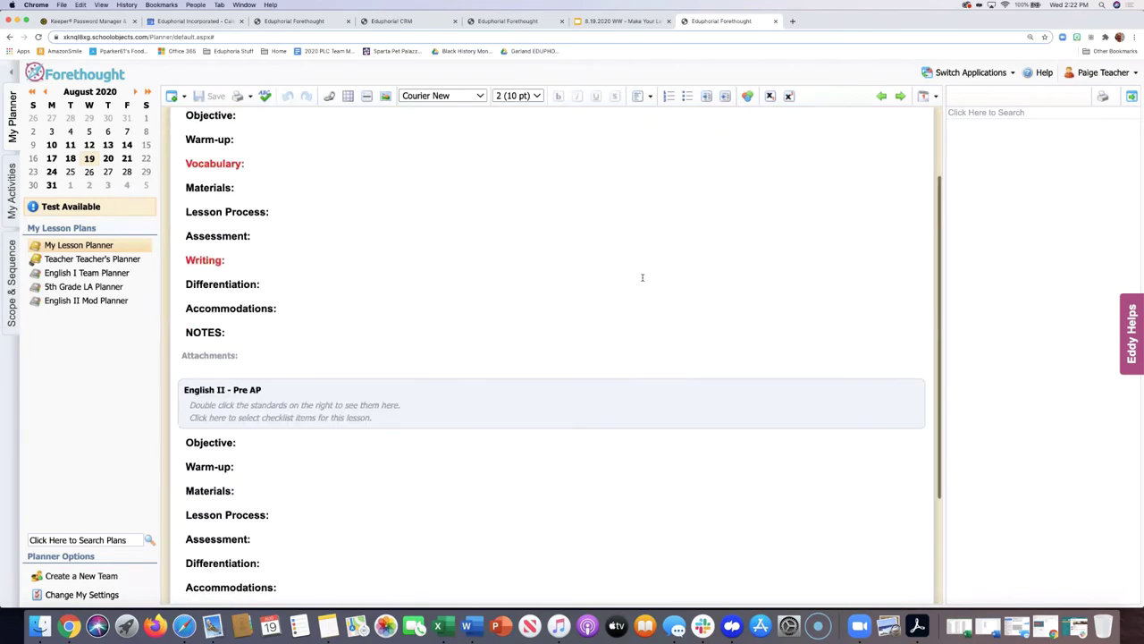
Replace the English II - Pre AP plan text with a copy of all the English II headings, from Objective through NOTES.
left_click(223, 332)
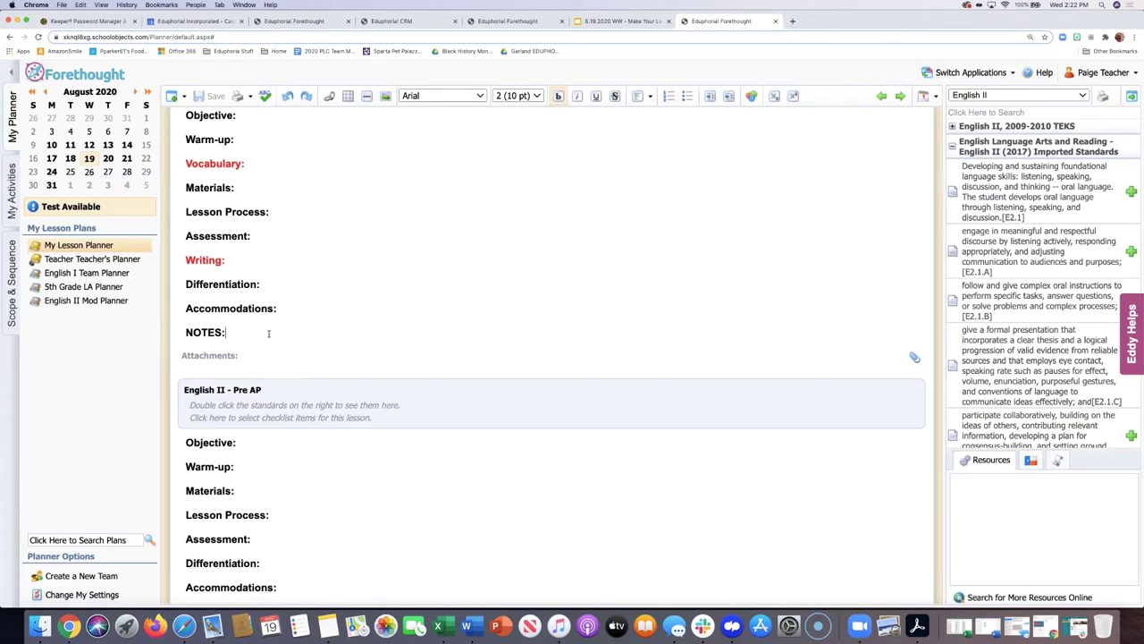
scroll(277, 341, "up", 1)
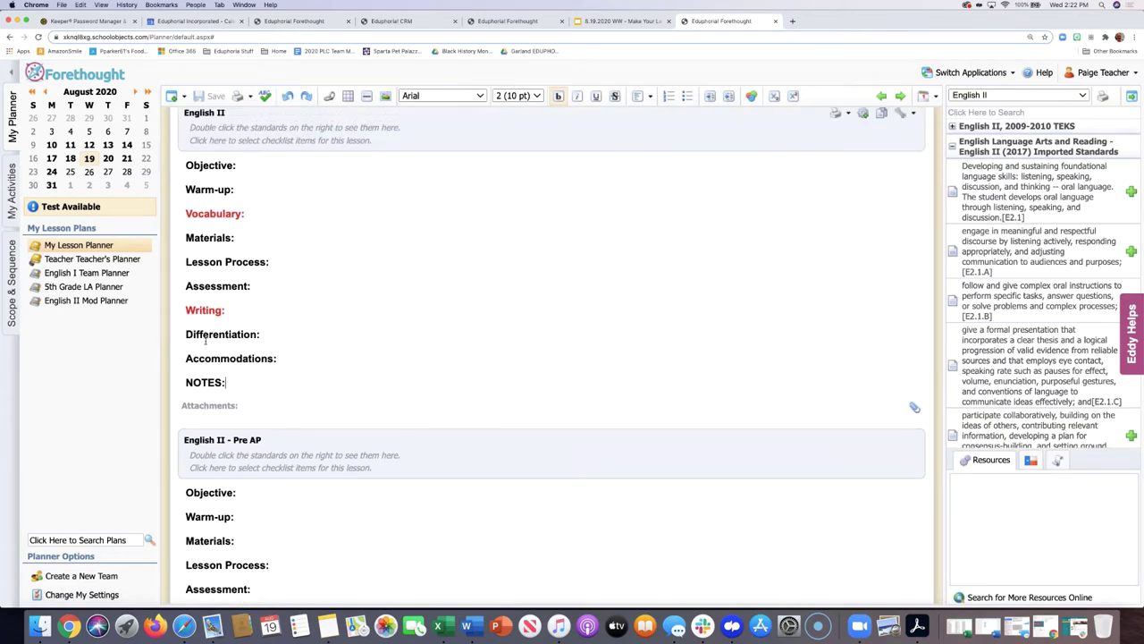
key("shift+Up")
key("shift+Up")
left_click_drag(186, 350, 182, 167)
key("super+c")
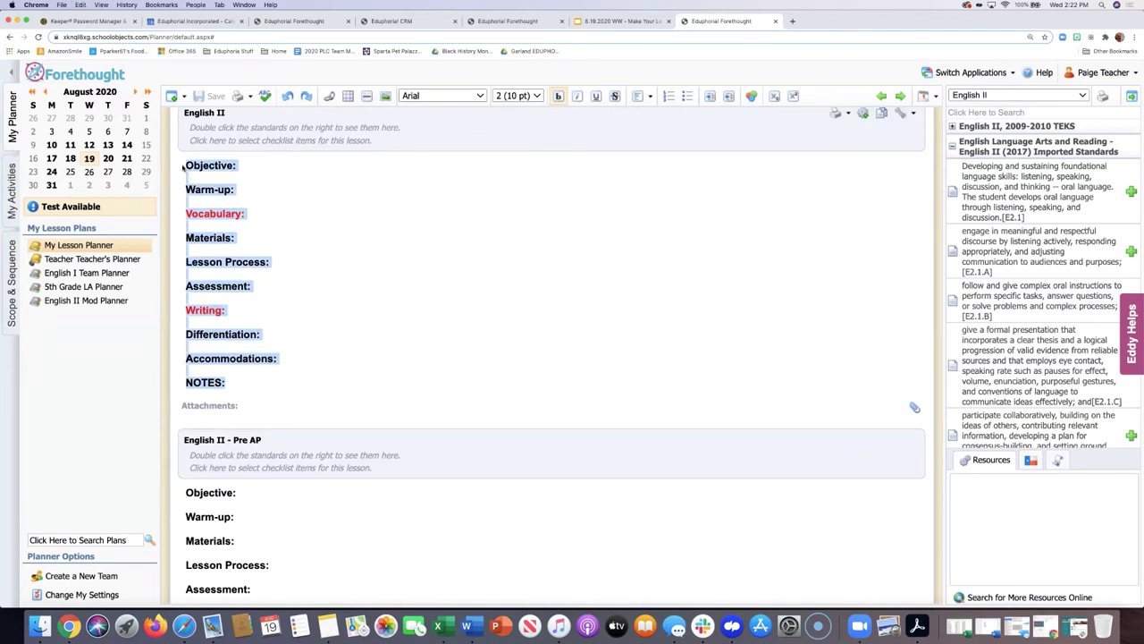
scroll(249, 414, "down", 3)
left_click_drag(236, 451, 185, 283)
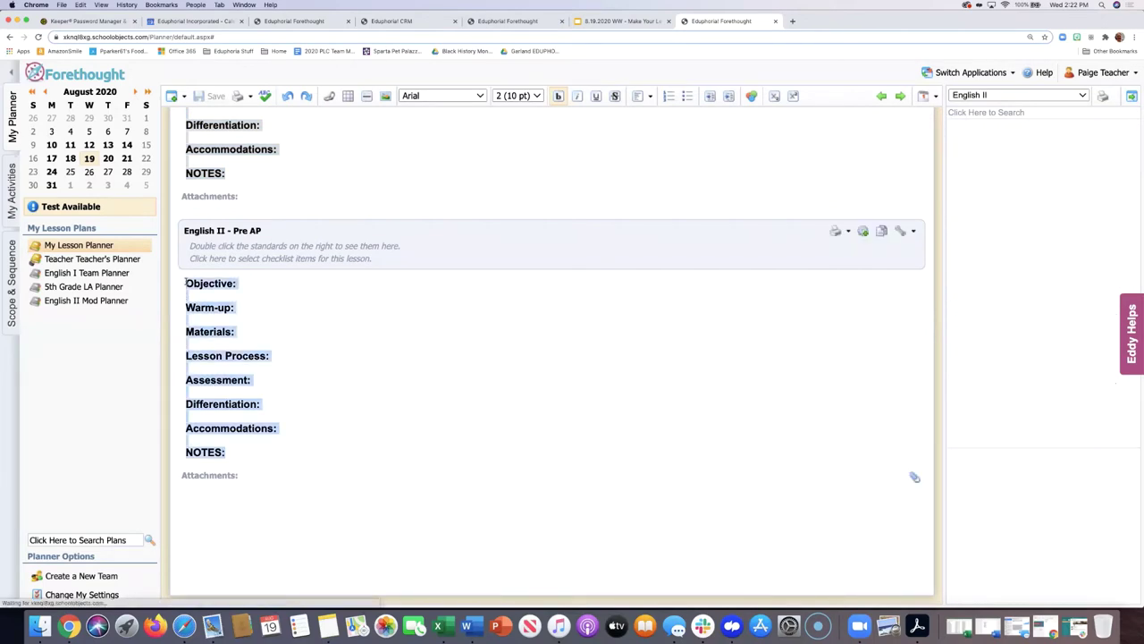
key("super+v")
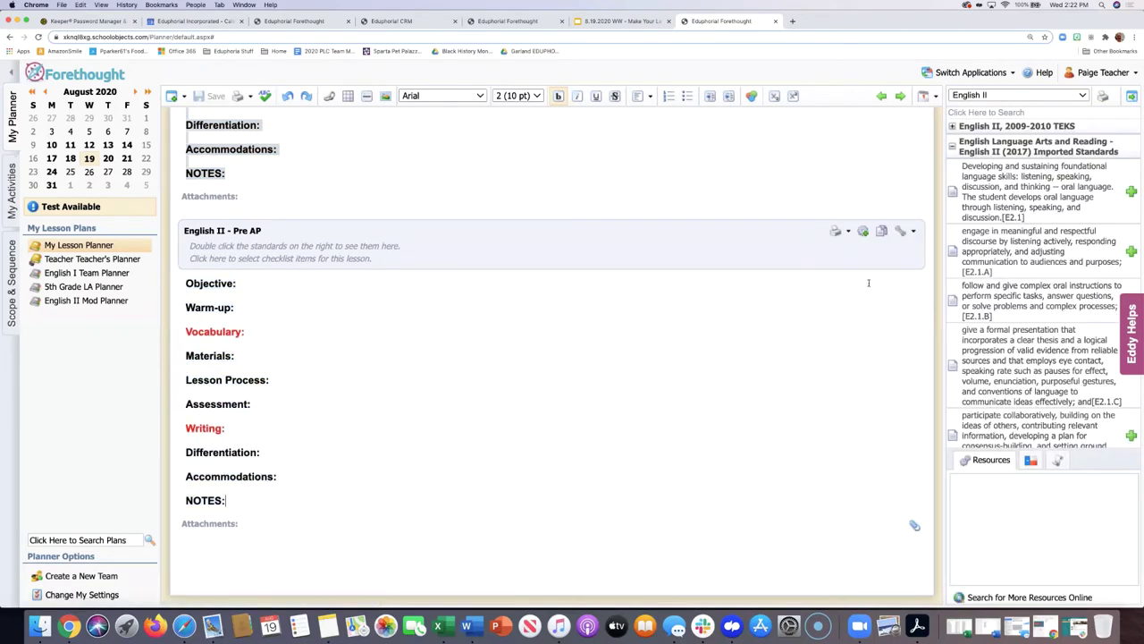
Set the English II - Pre AP plan text as the default text for that entry and review both entries.
left_click(910, 231)
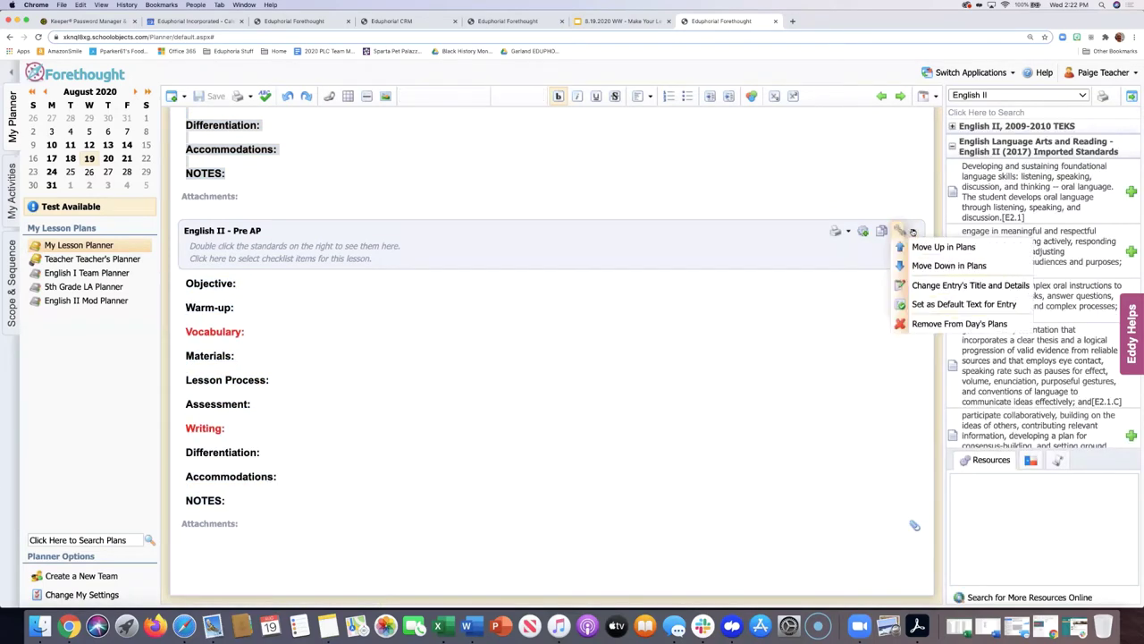
left_click(917, 304)
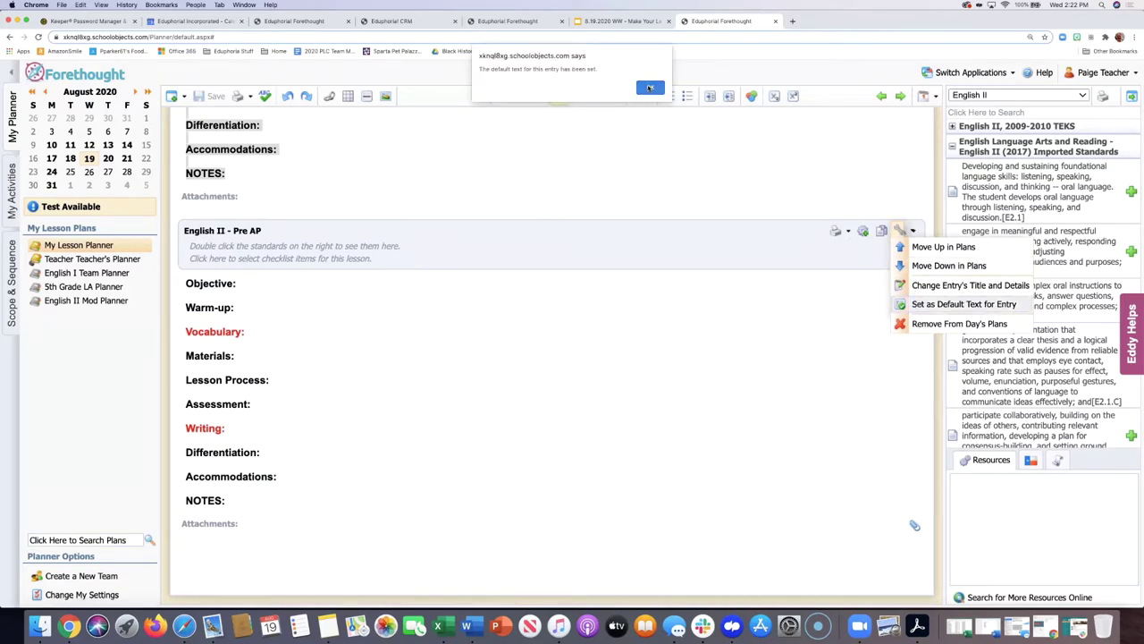
left_click(649, 87)
scroll(551, 299, "up", 5)
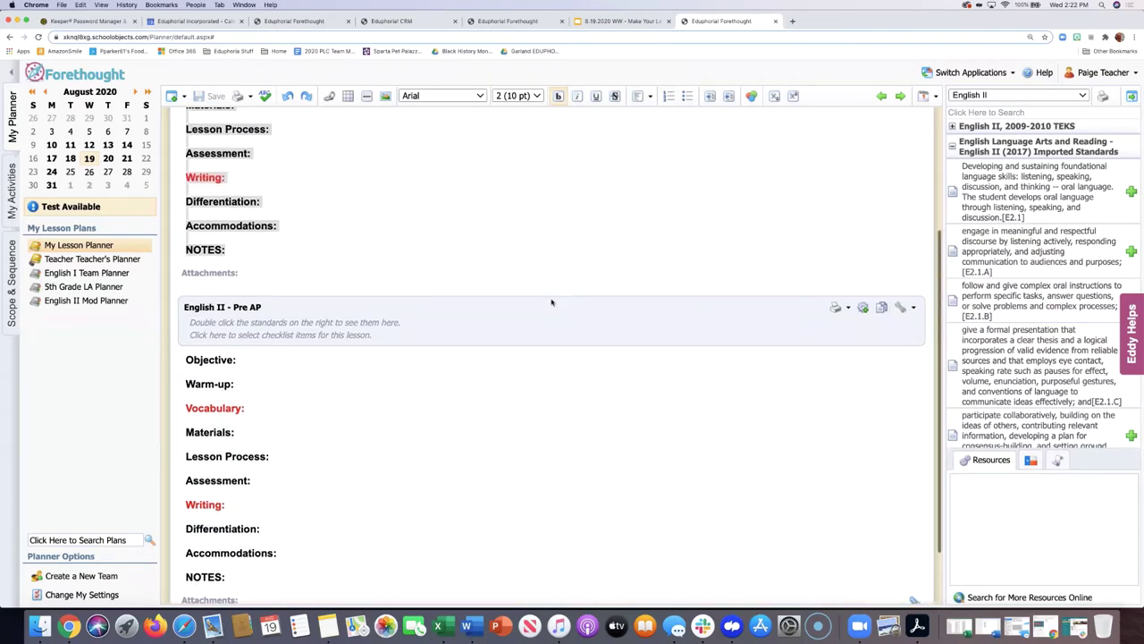
scroll(433, 419, "down", 4)
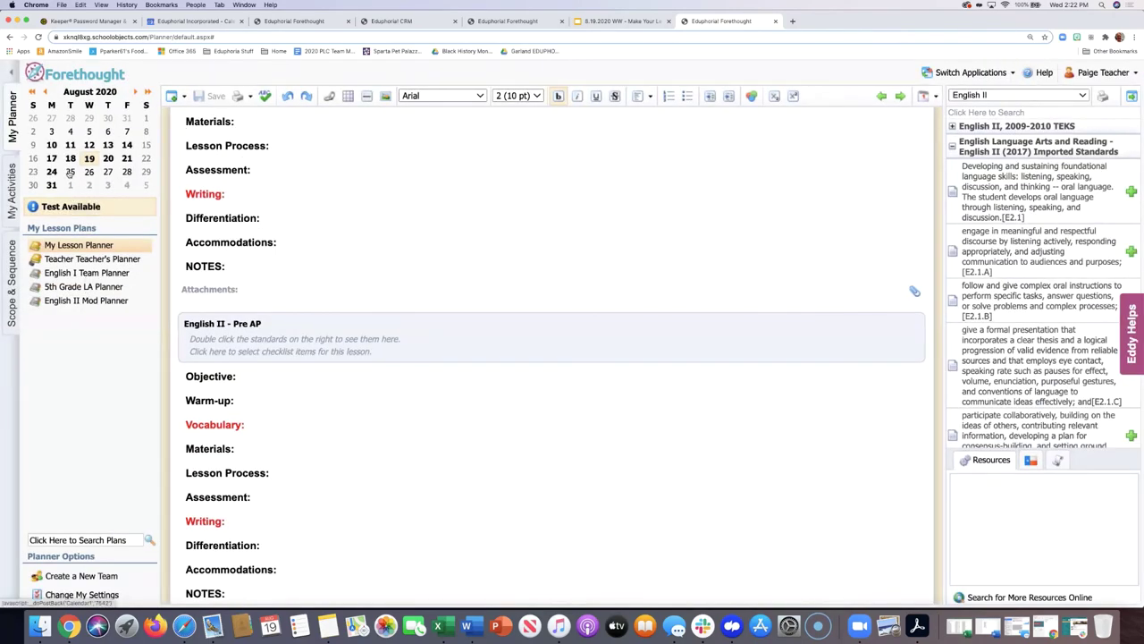
Check the English II and English II - Pre AP templates on the August 26 and August 19 plans.
left_click(70, 172)
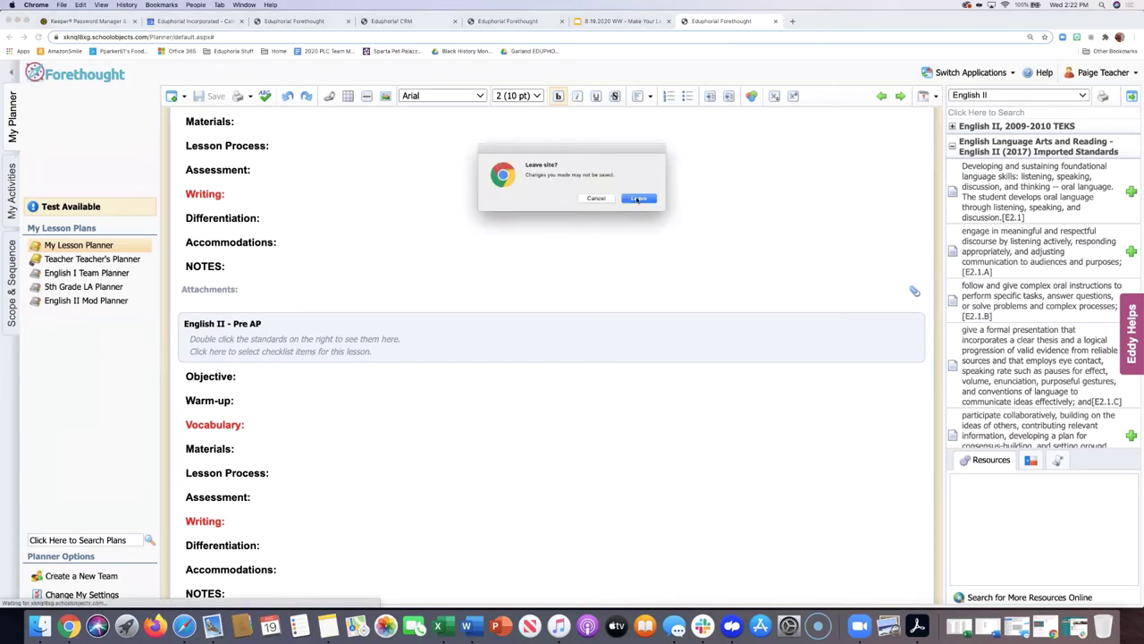
left_click(592, 199)
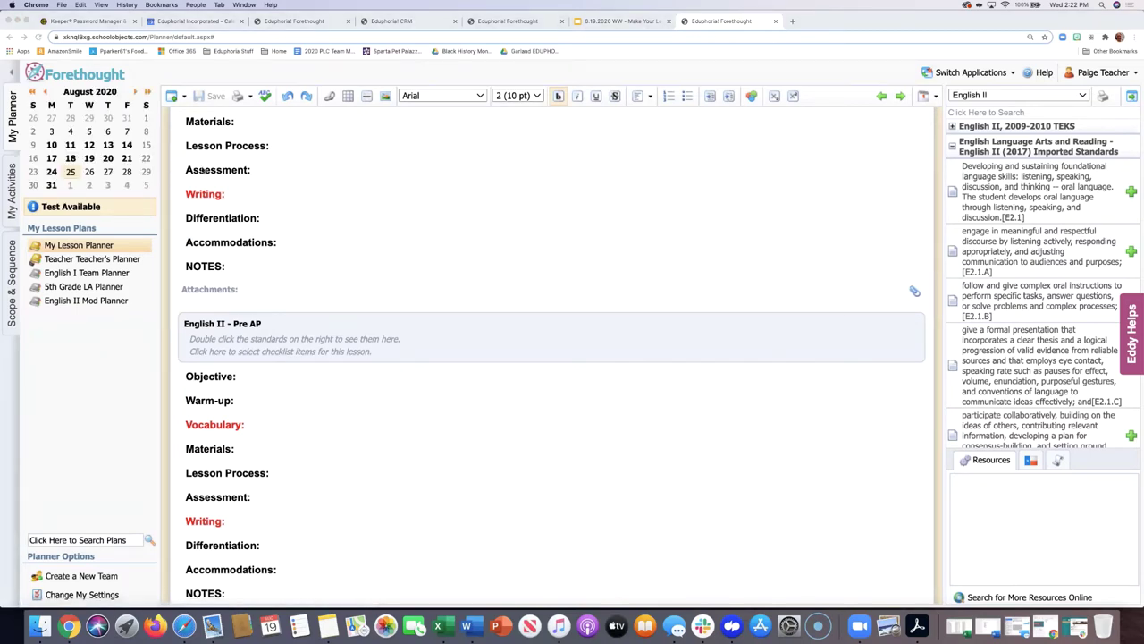
left_click(70, 172)
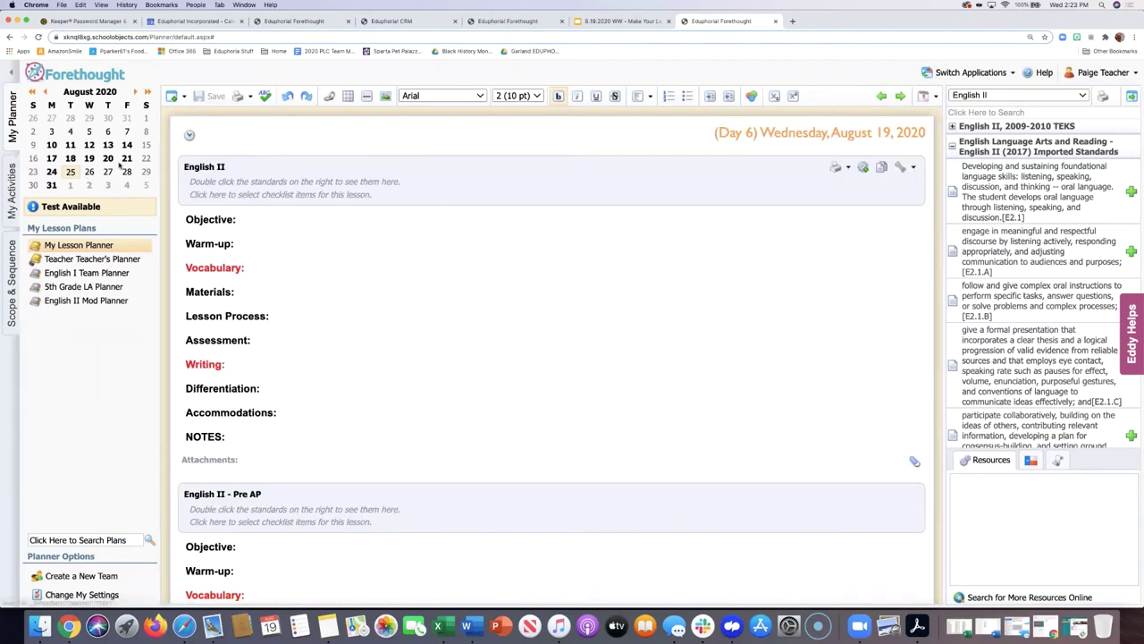
left_click(72, 175)
left_click(90, 172)
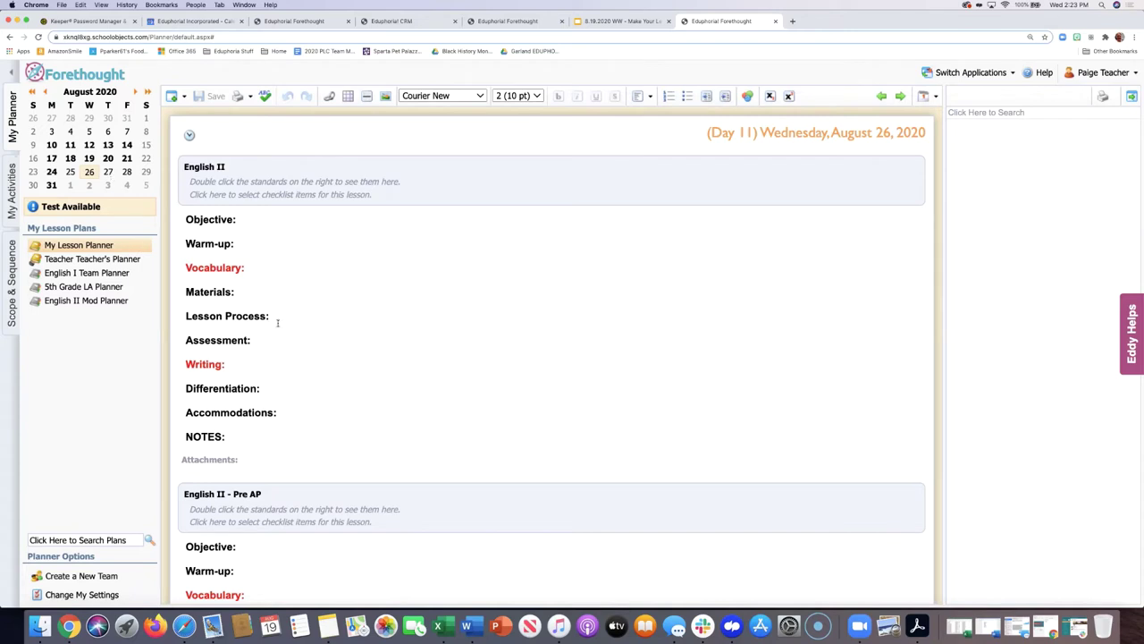
scroll(274, 330, "down", 5)
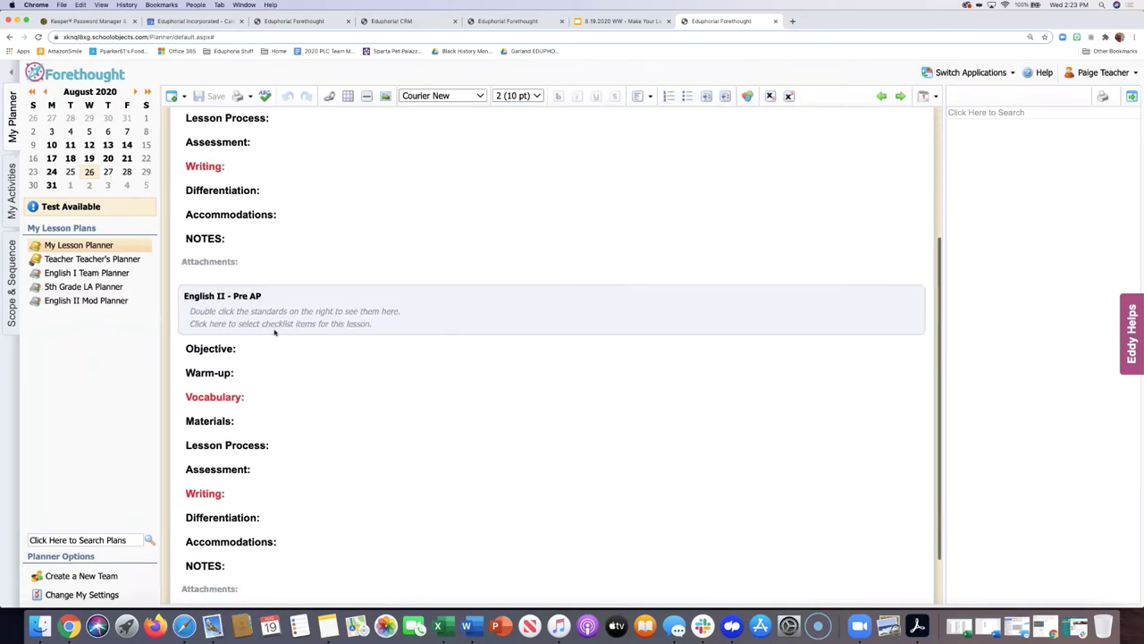
scroll(274, 330, "up", 4)
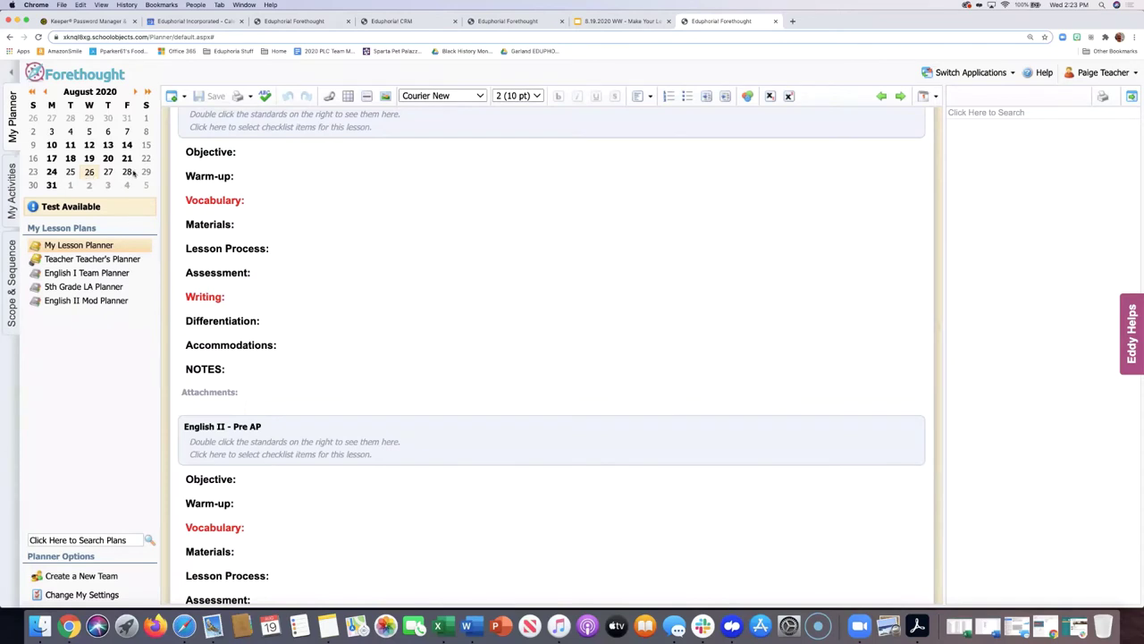
left_click(90, 158)
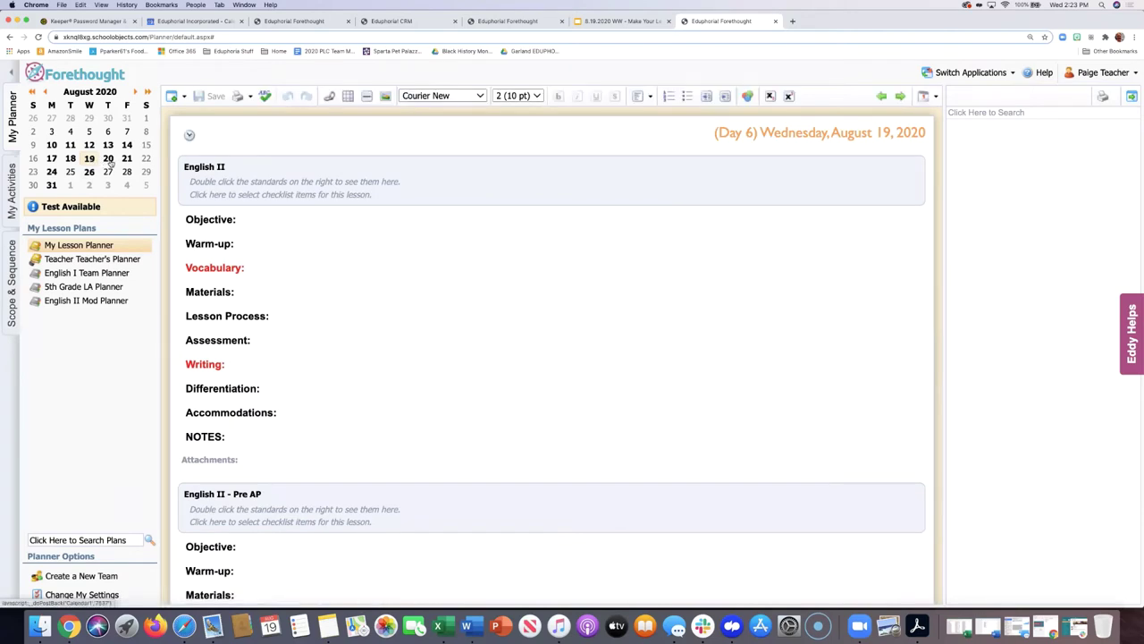
Delete the outdated plans for August 20, 2020 to replace them with the current schedule.
left_click(107, 158)
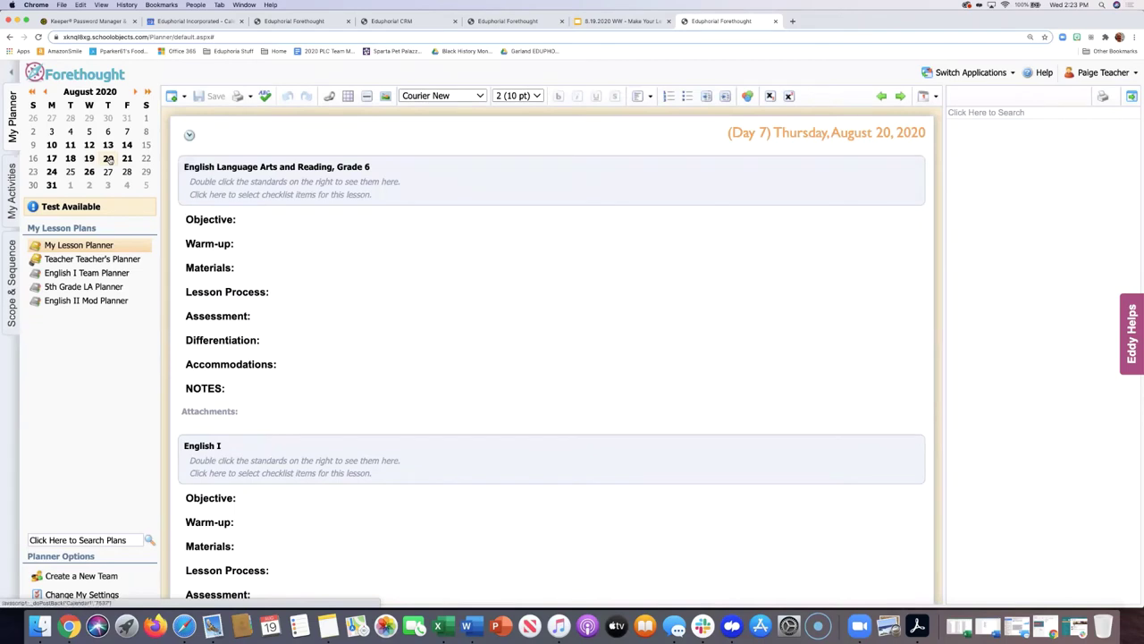
left_click(182, 96)
left_click(194, 189)
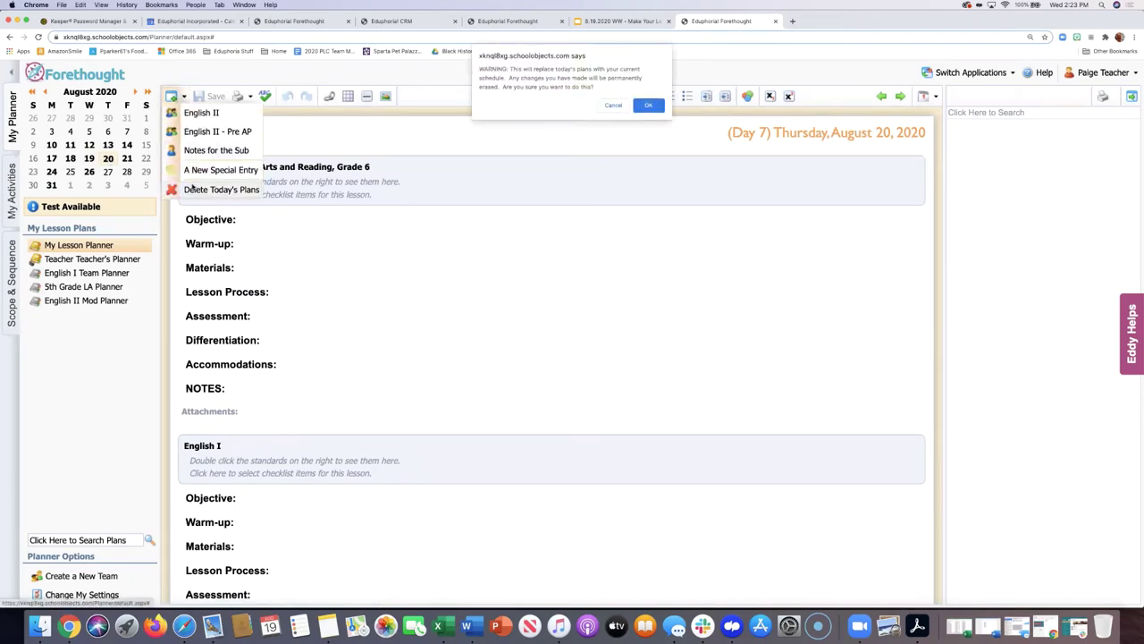
left_click(649, 105)
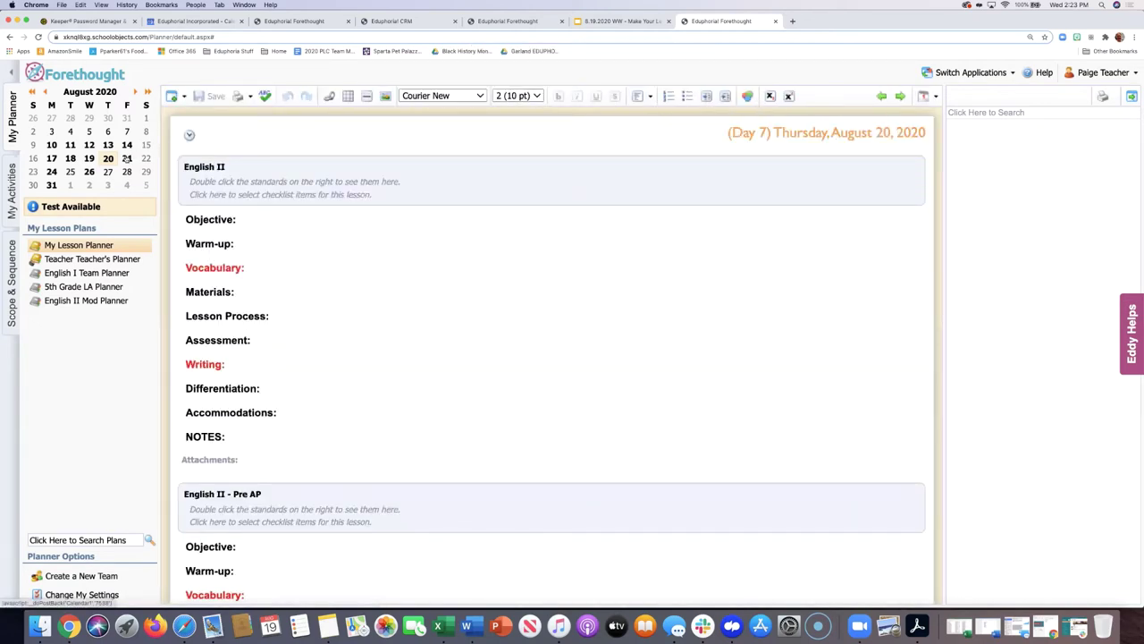
Delete the outdated plans for Friday, August 21, 2020 to load the current schedule's entries.
left_click(127, 158)
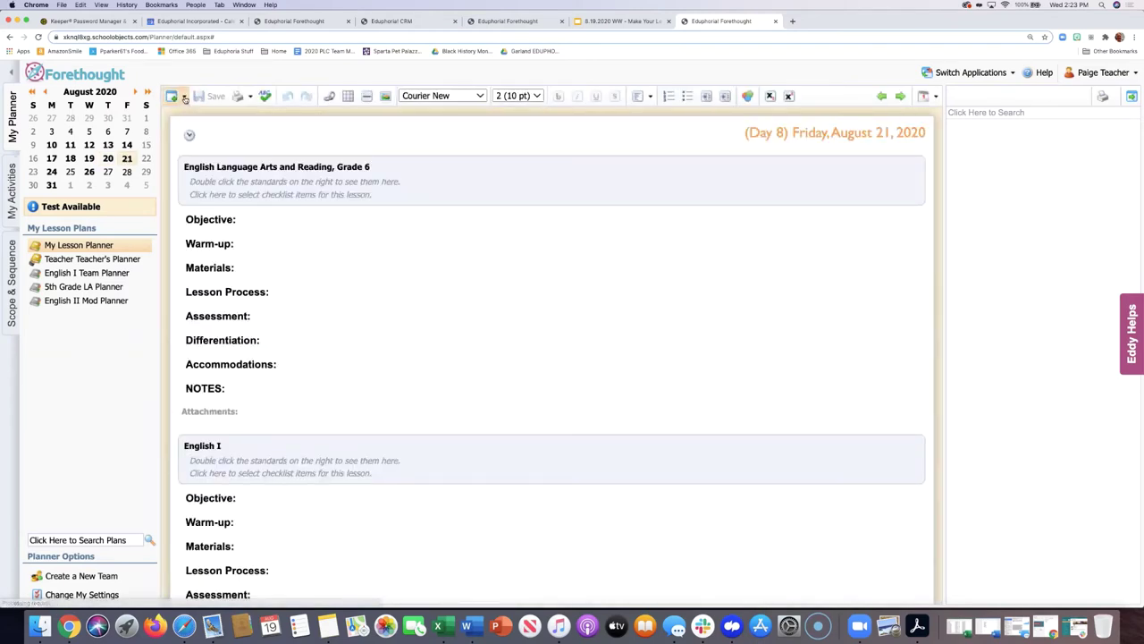
left_click(184, 96)
left_click(200, 189)
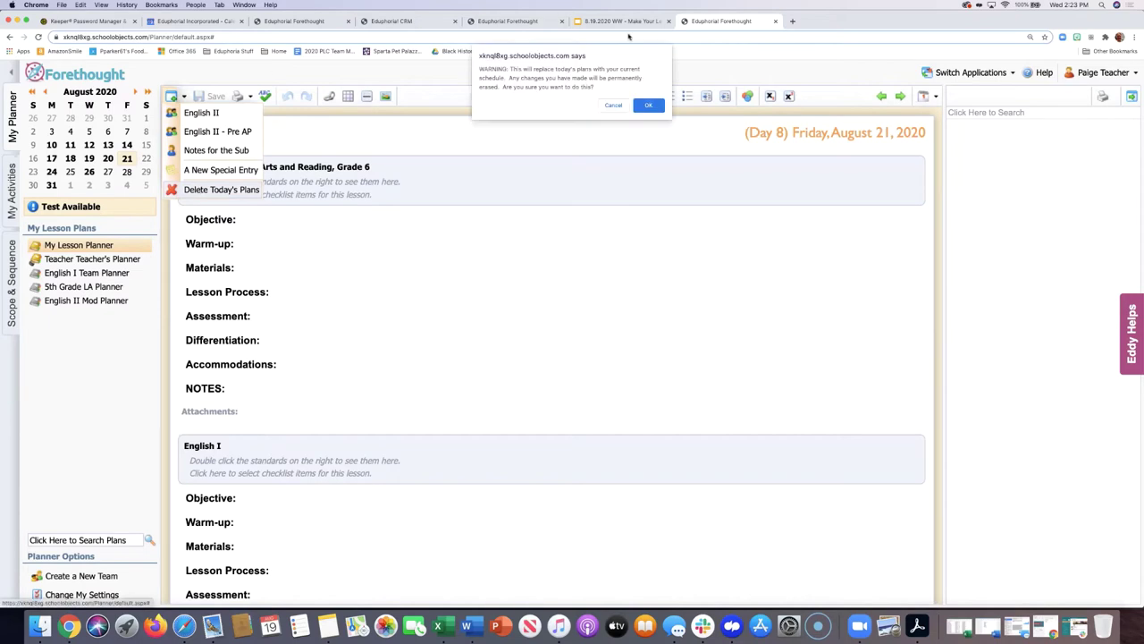
left_click(649, 105)
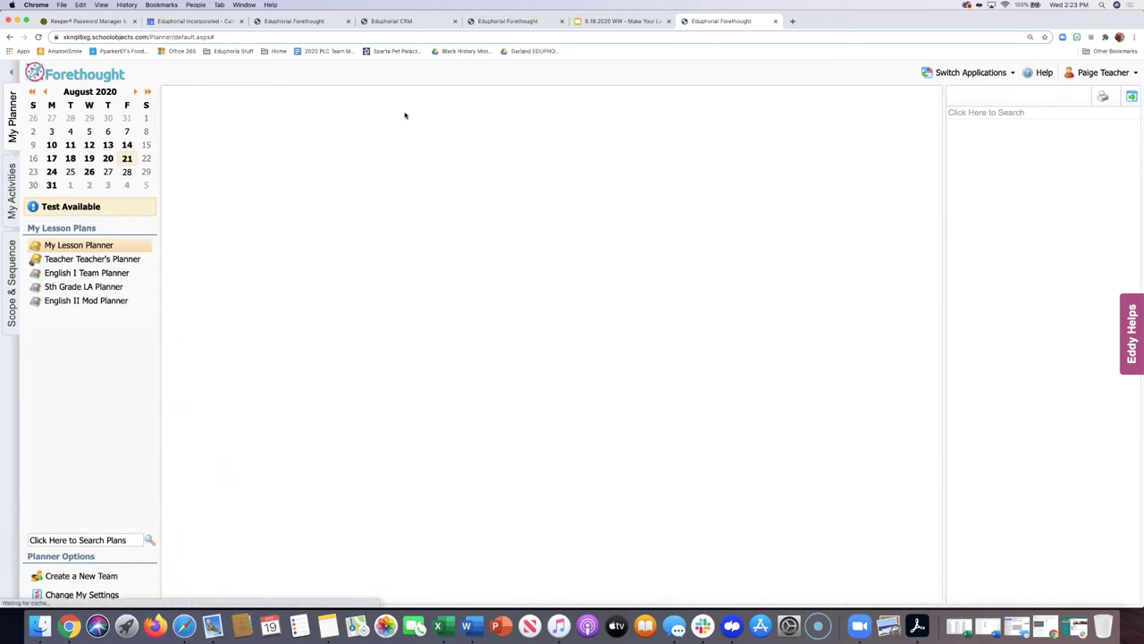
Replace the Monday, August 24, 2020 plans with the current schedule by deleting that day's plans.
left_click(52, 171)
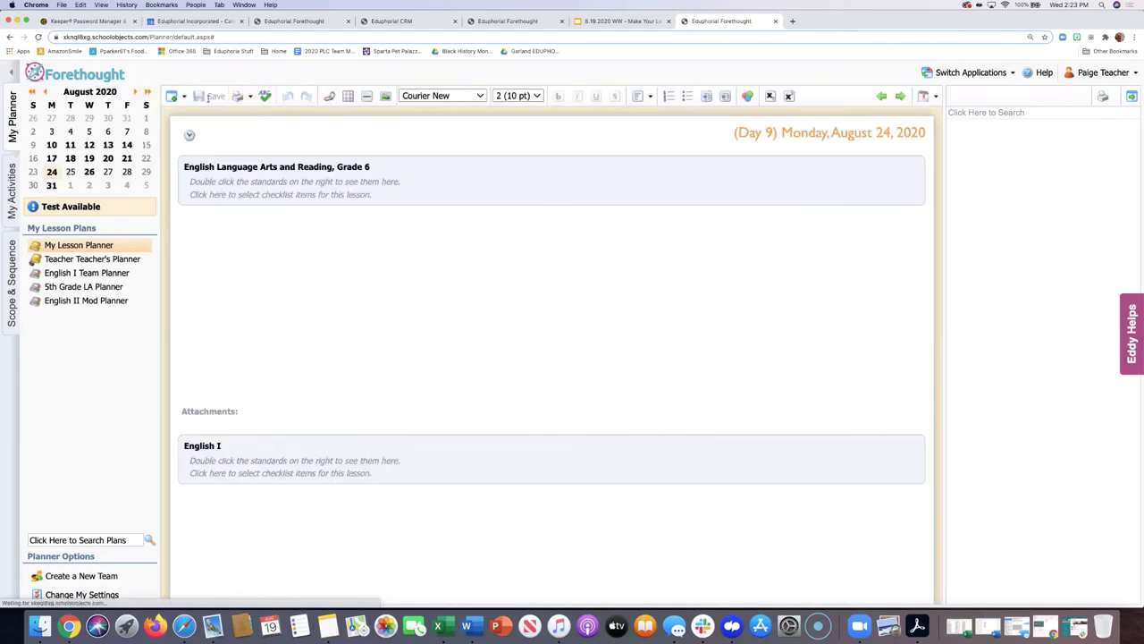
left_click(184, 97)
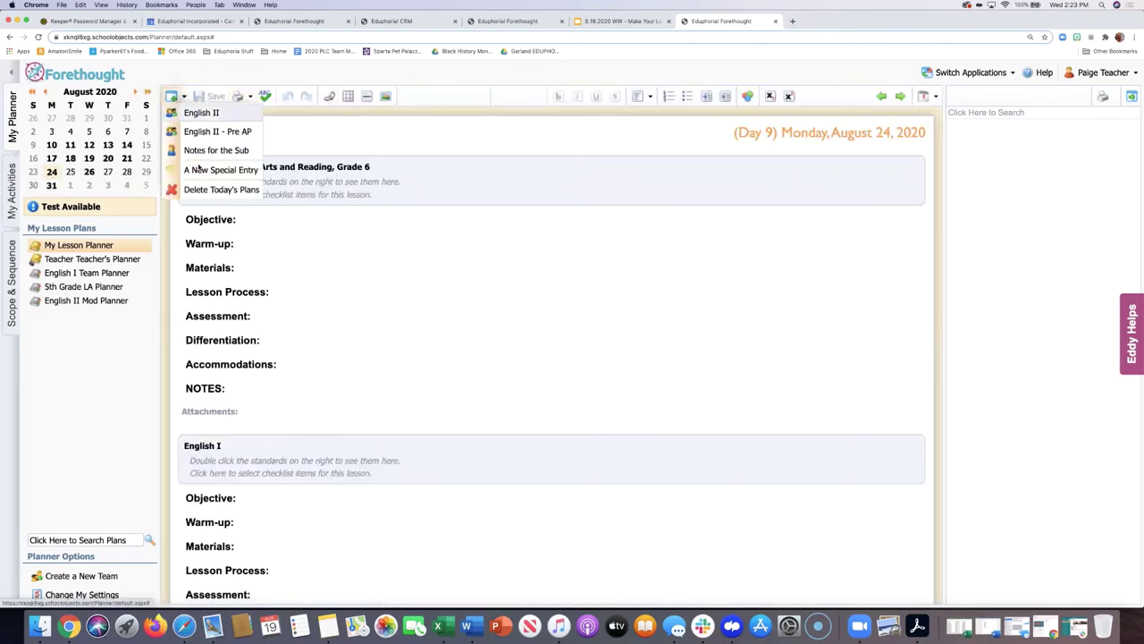
left_click(198, 189)
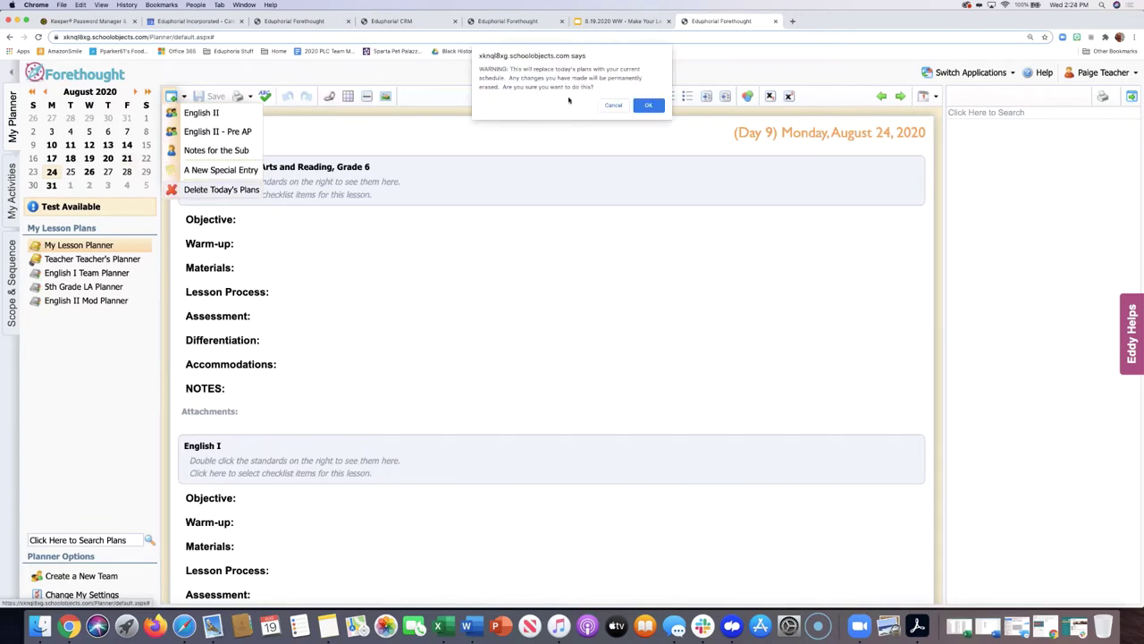
left_click(644, 105)
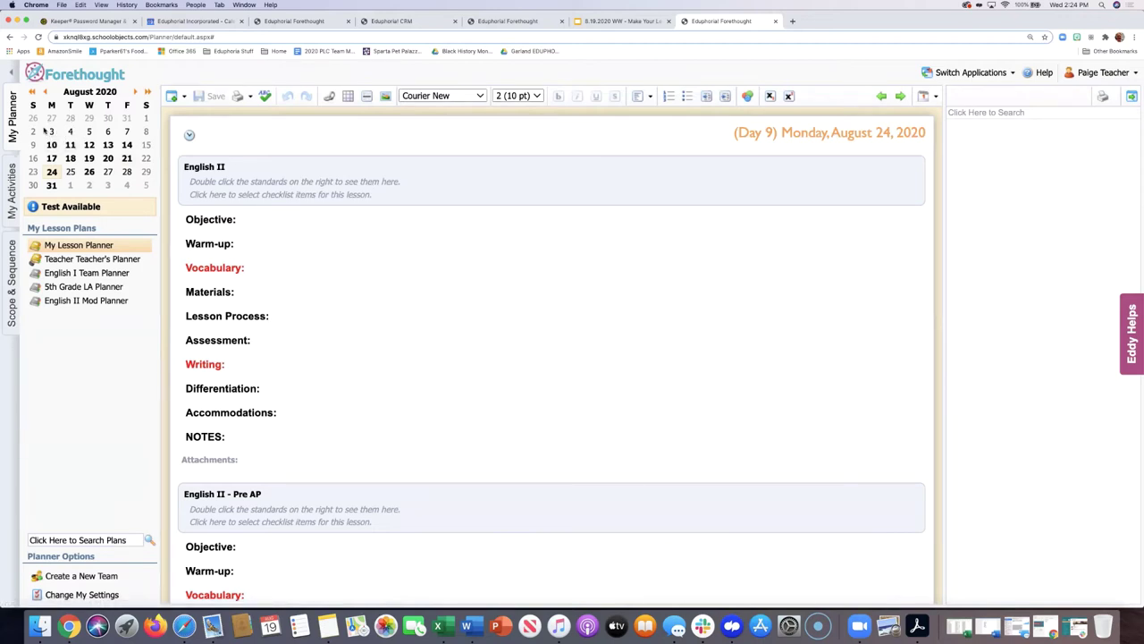
Delete the old plans for Monday, August 31, 2020 to apply the current schedule, and review the day's entries.
left_click(51, 185)
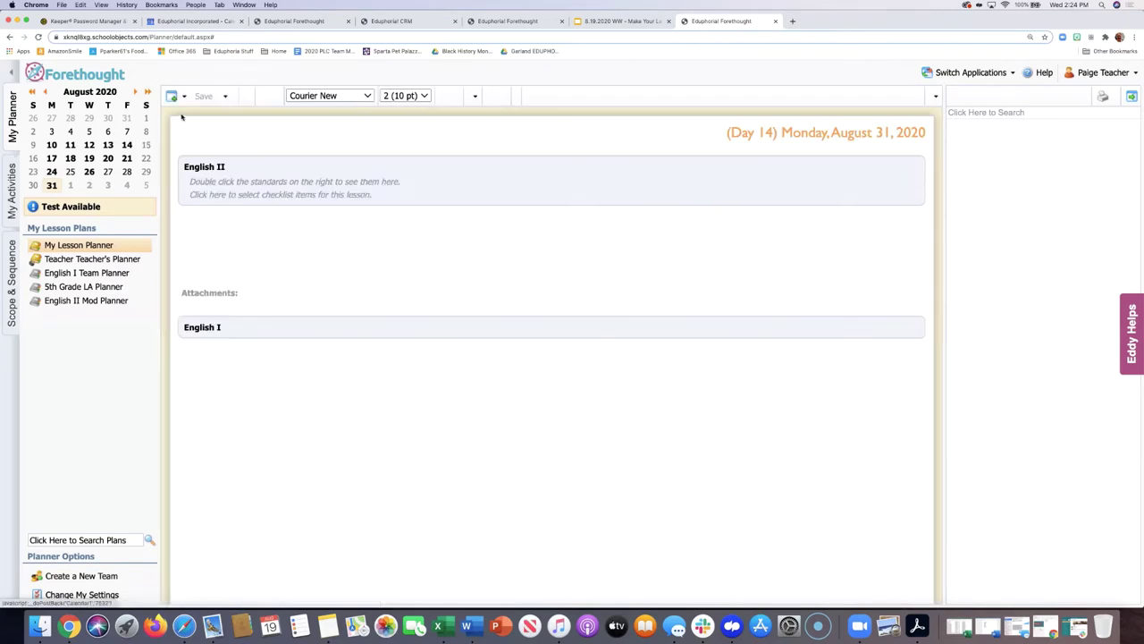
left_click(175, 96)
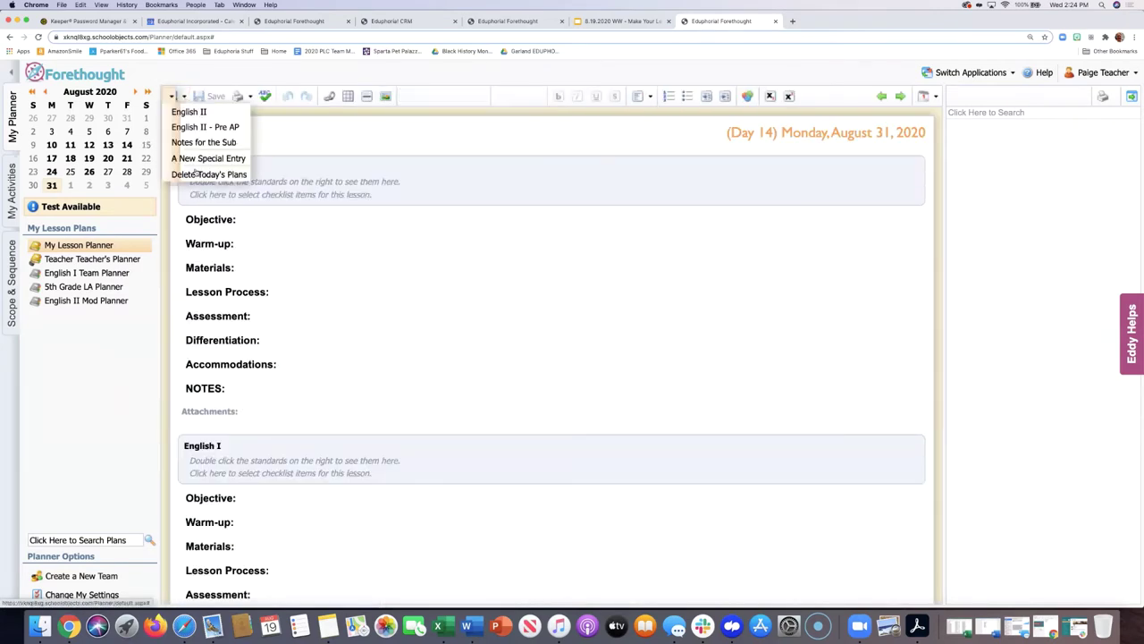
left_click(197, 189)
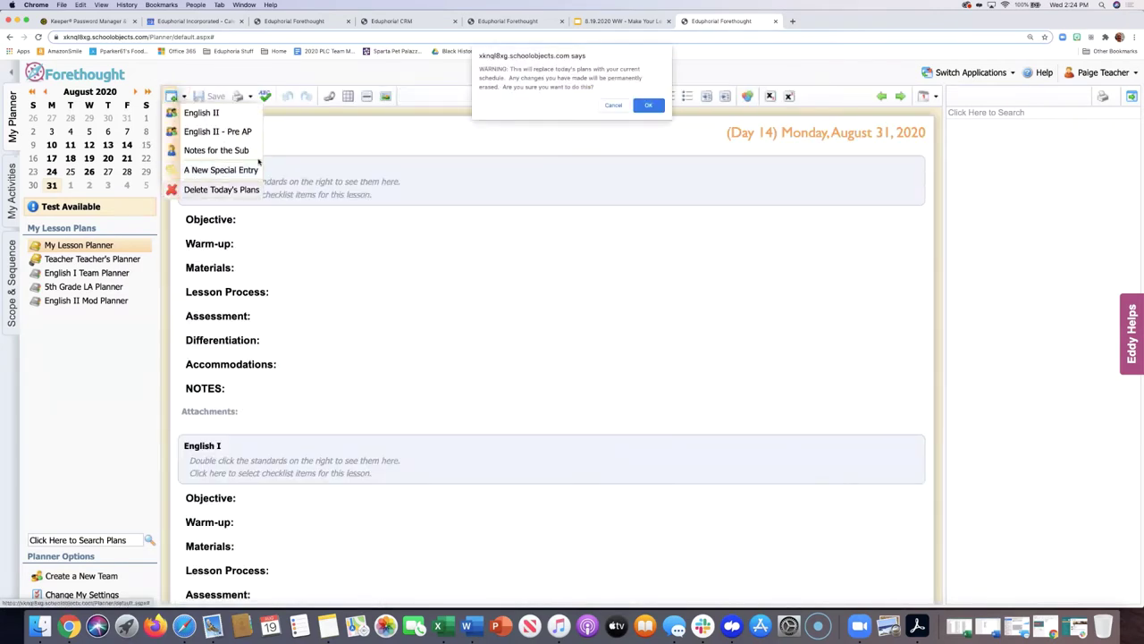
left_click(659, 106)
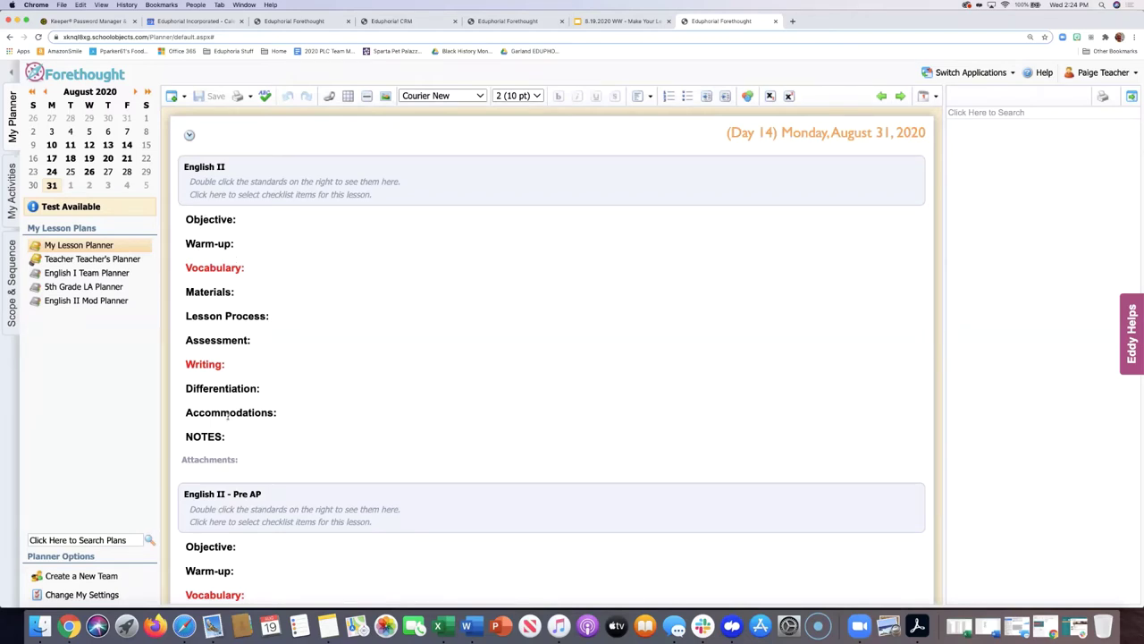
scroll(314, 384, "down", 6)
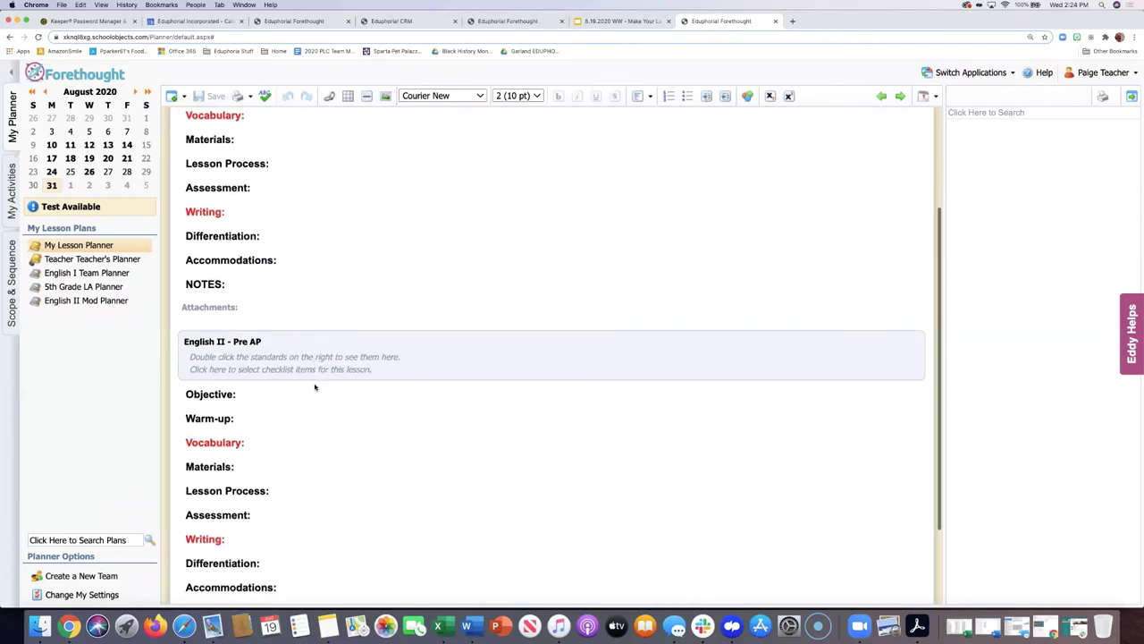
scroll(314, 384, "up", 6)
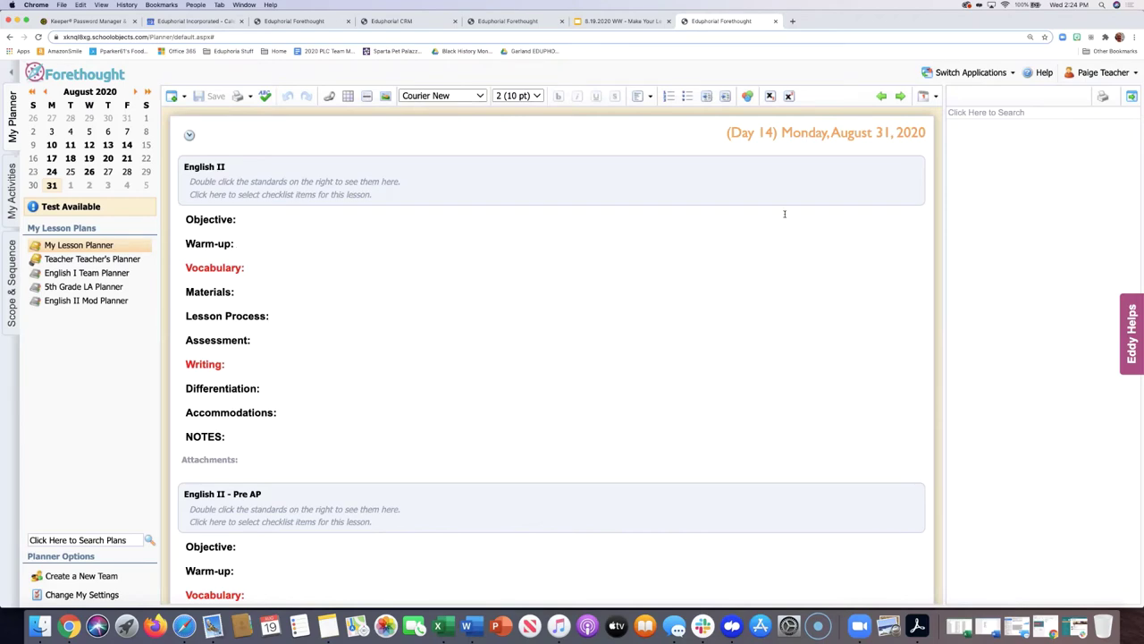
left_click(909, 173)
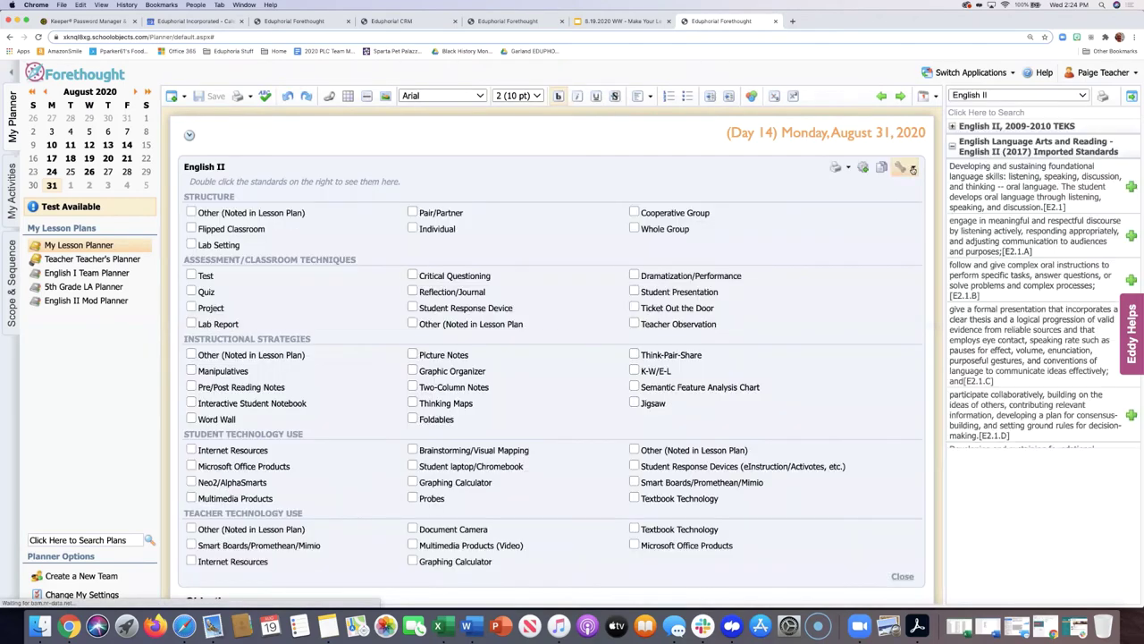
left_click(912, 168)
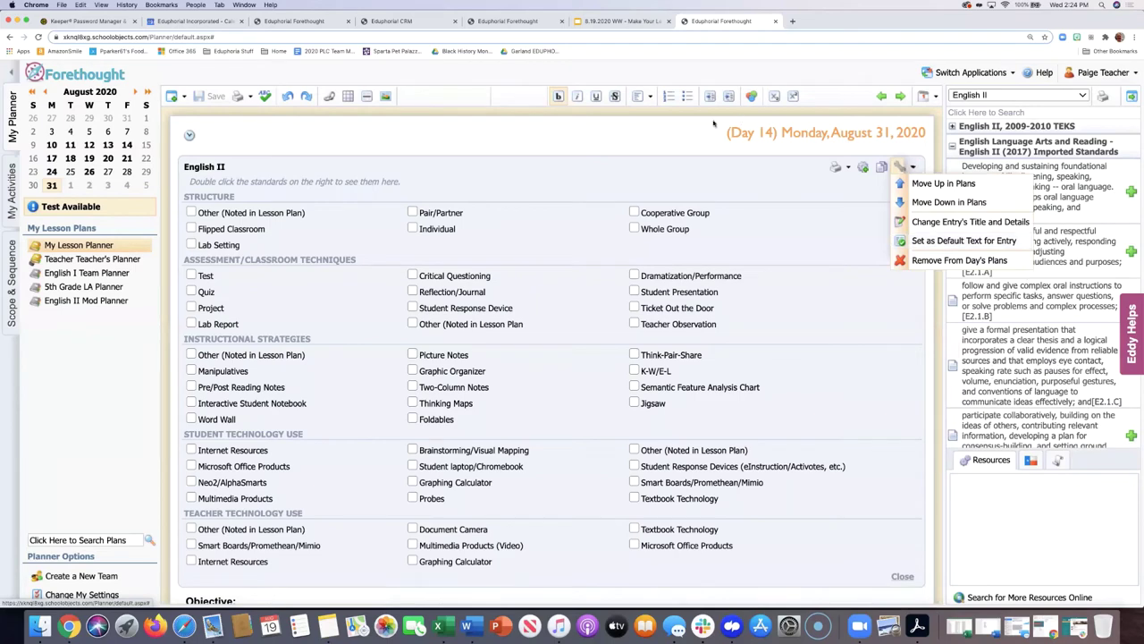
left_click(858, 475)
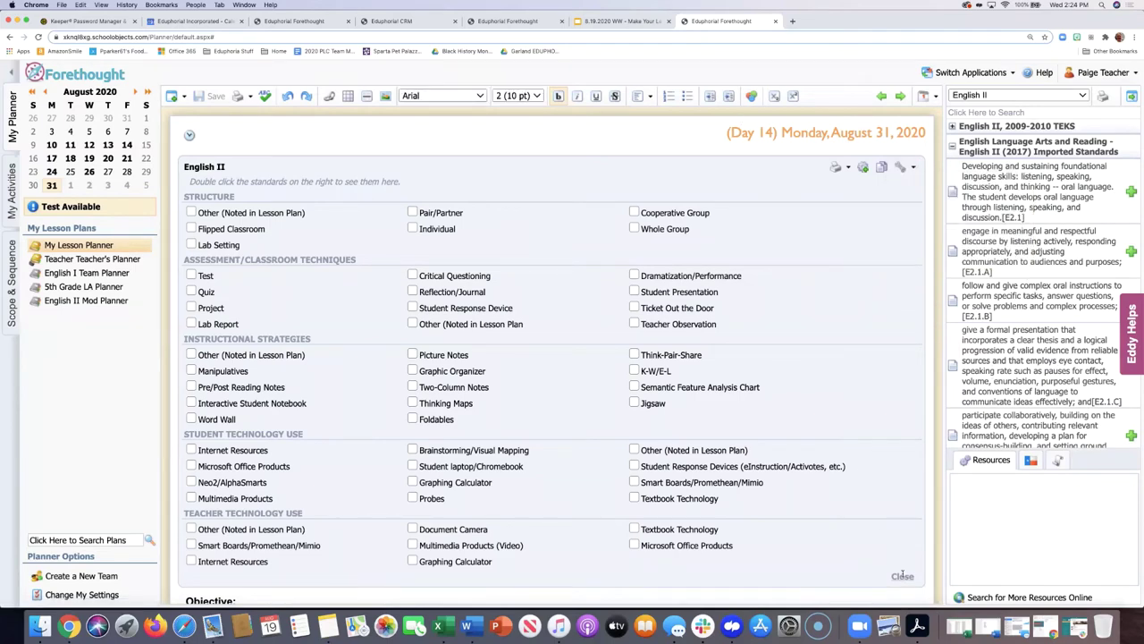
left_click(902, 576)
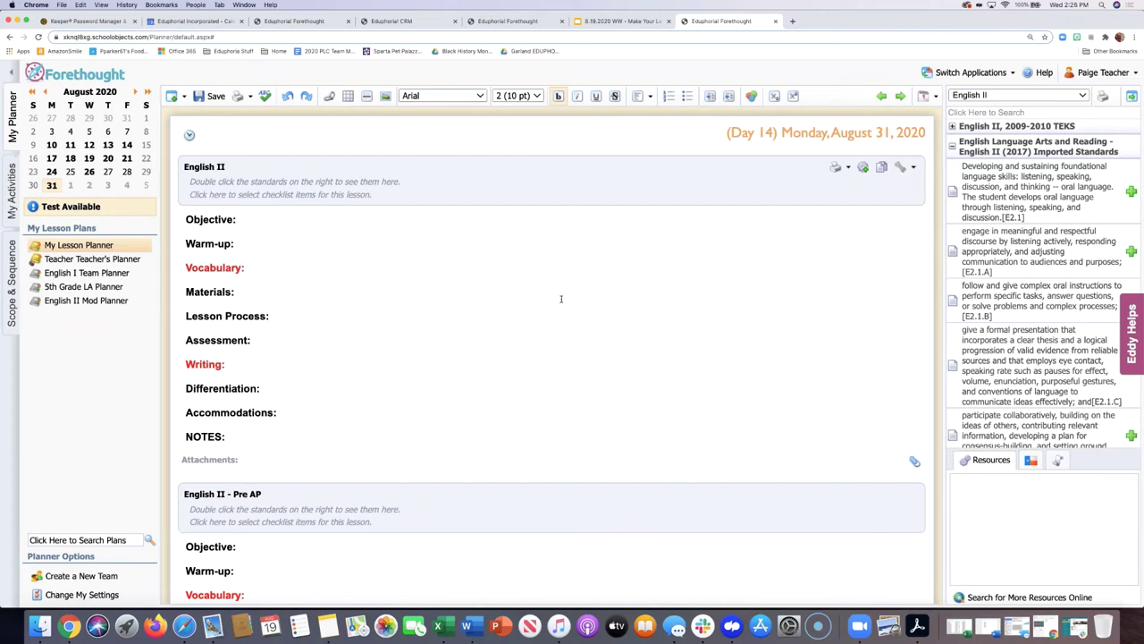
In the English II checklist for August 31, select Cooperative Group, Whole Group, Reflection/Journal, Ticket Out the Door and Graphic Organizer.
left_click(313, 196)
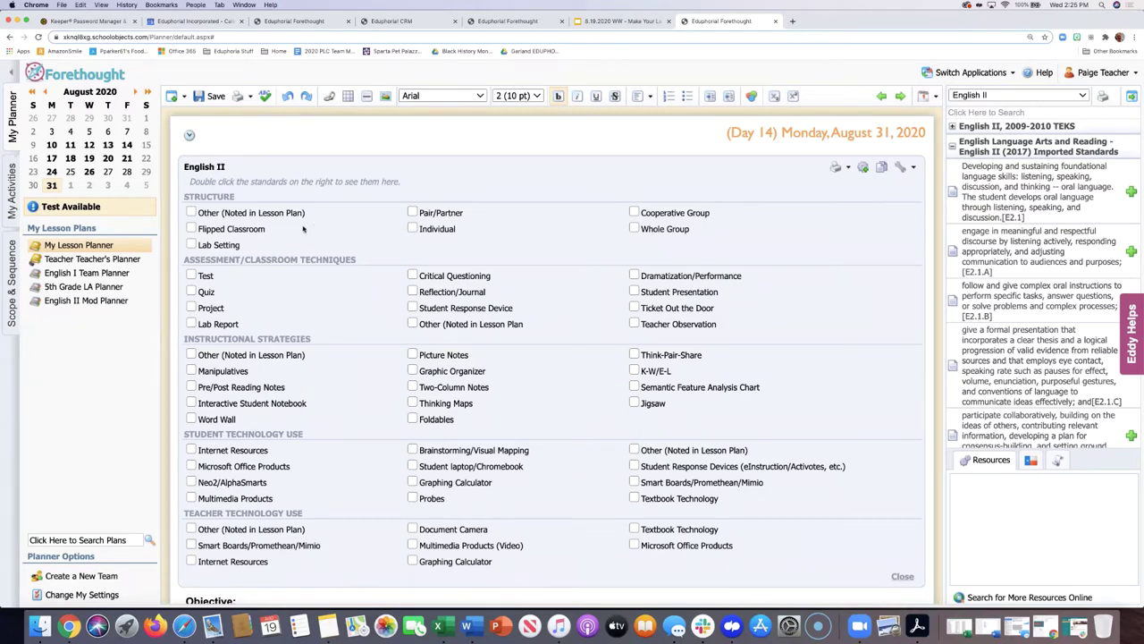
left_click(634, 229)
left_click(634, 213)
left_click(634, 308)
left_click(413, 291)
left_click(413, 370)
Select Document Camera and Multimedia Products (Video) under Teacher Technology Use and close the English II checklist.
scroll(321, 393, "down", 2)
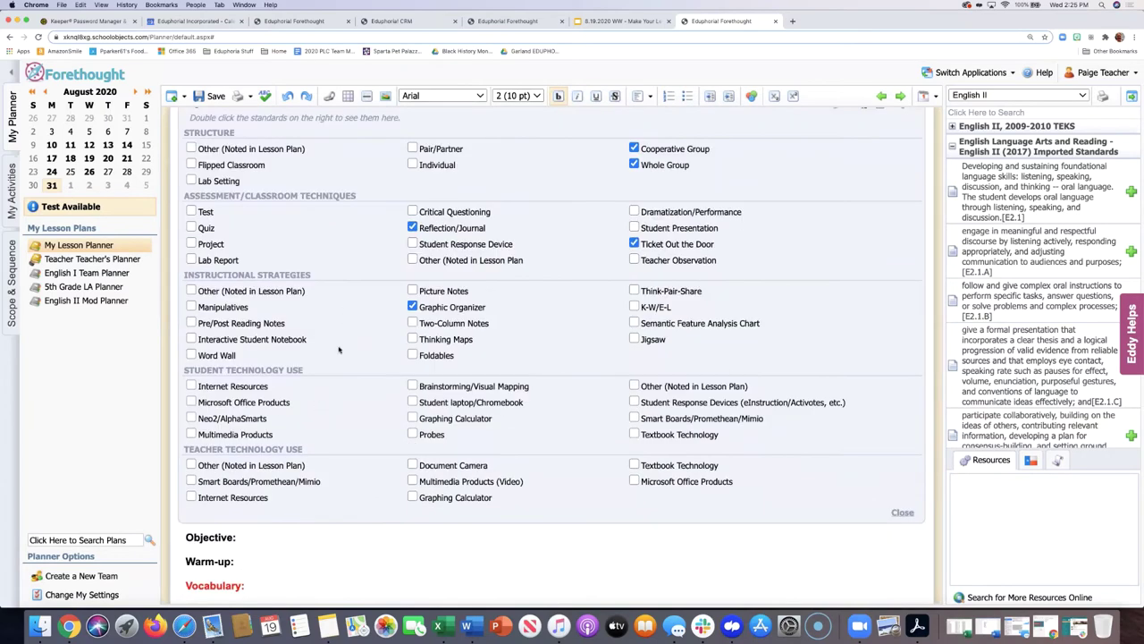
left_click(413, 465)
left_click(413, 481)
left_click(899, 515)
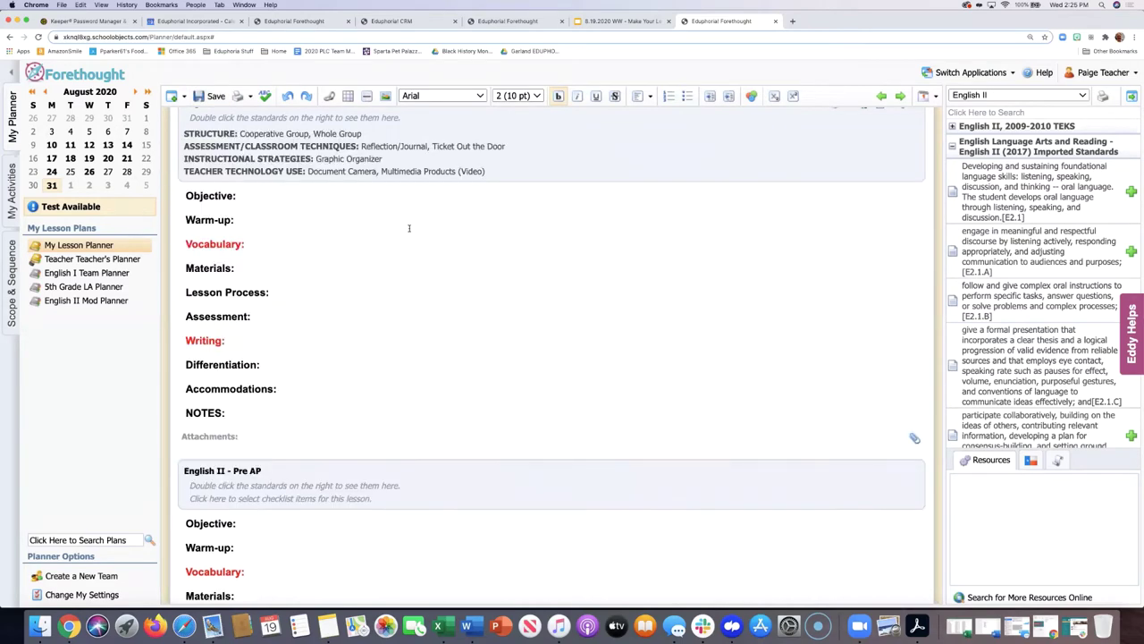
Switch to the Google Slides presentation to view the "Saving Your Changes" slide.
scroll(376, 225, "up", 2)
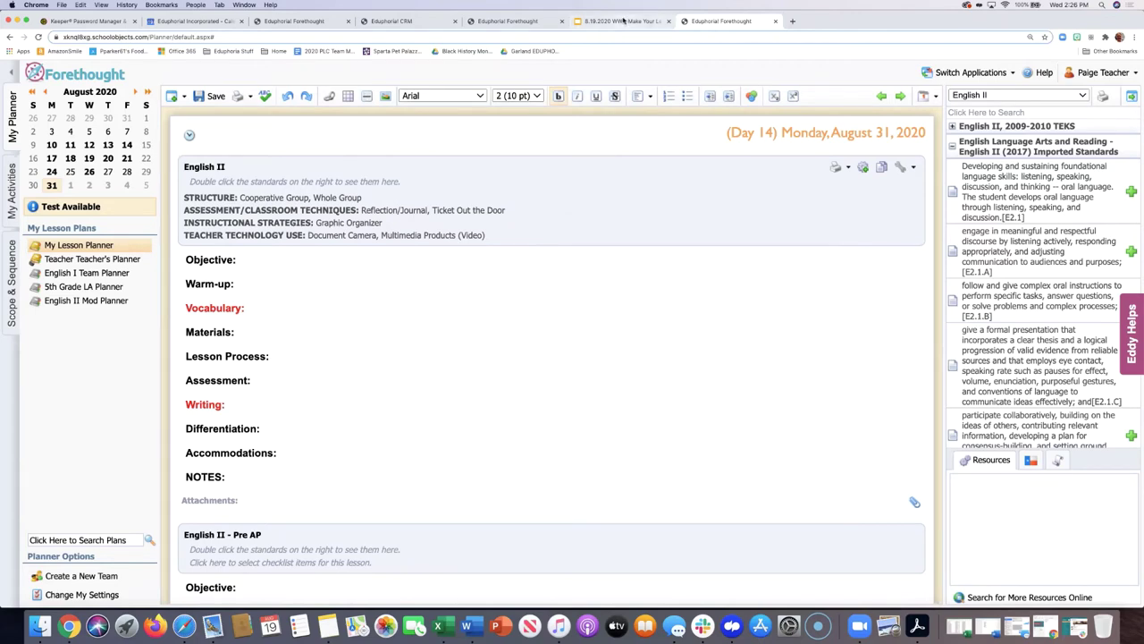
left_click(623, 20)
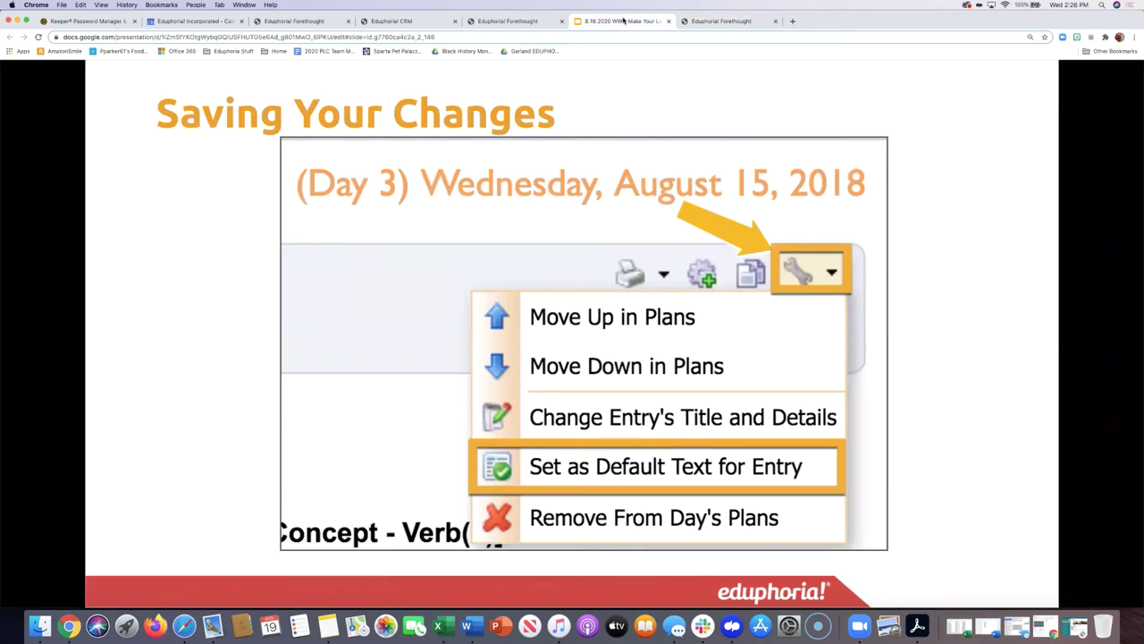
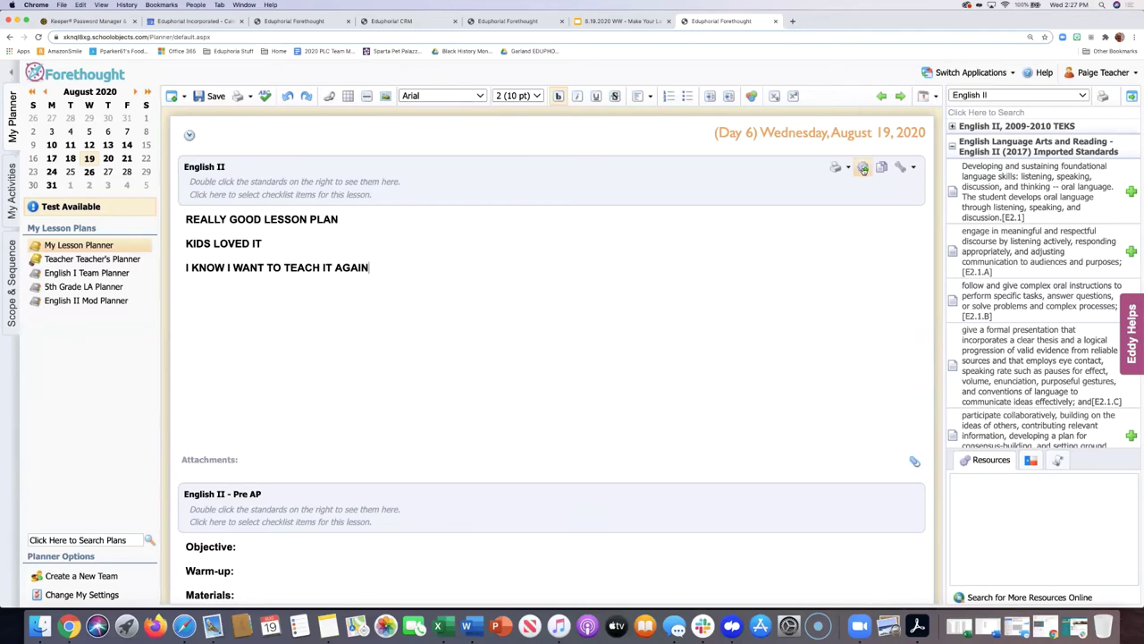
Add the English II lesson for Wednesday, August 19, 2020 to My Activities and acknowledge the notice.
scroll(864, 168, "up", 5)
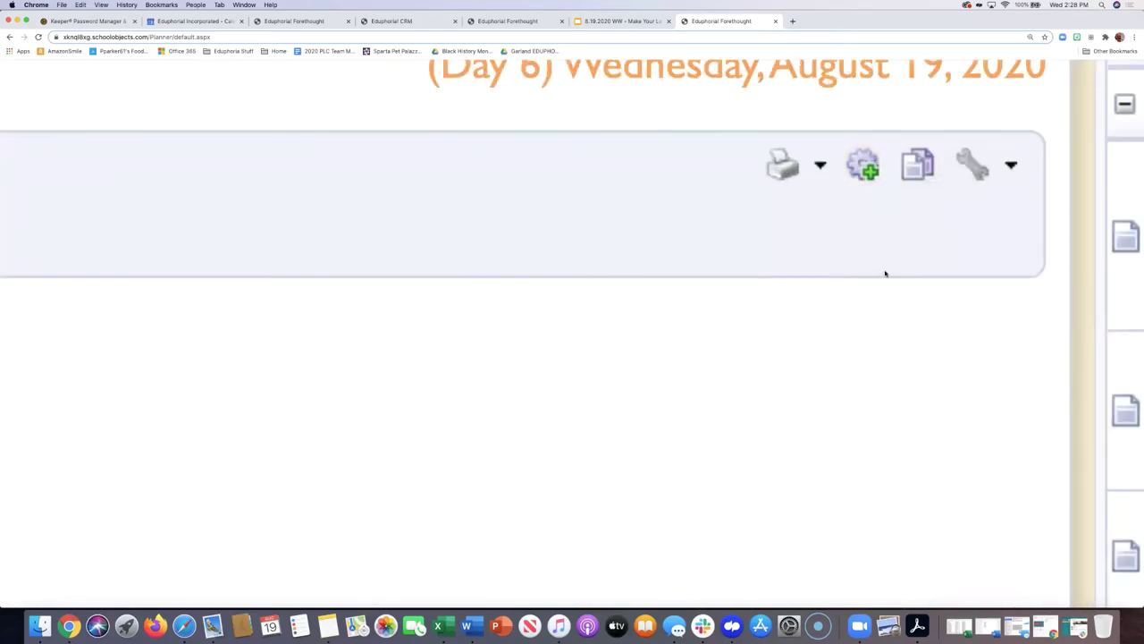
scroll(885, 274, "down", 5)
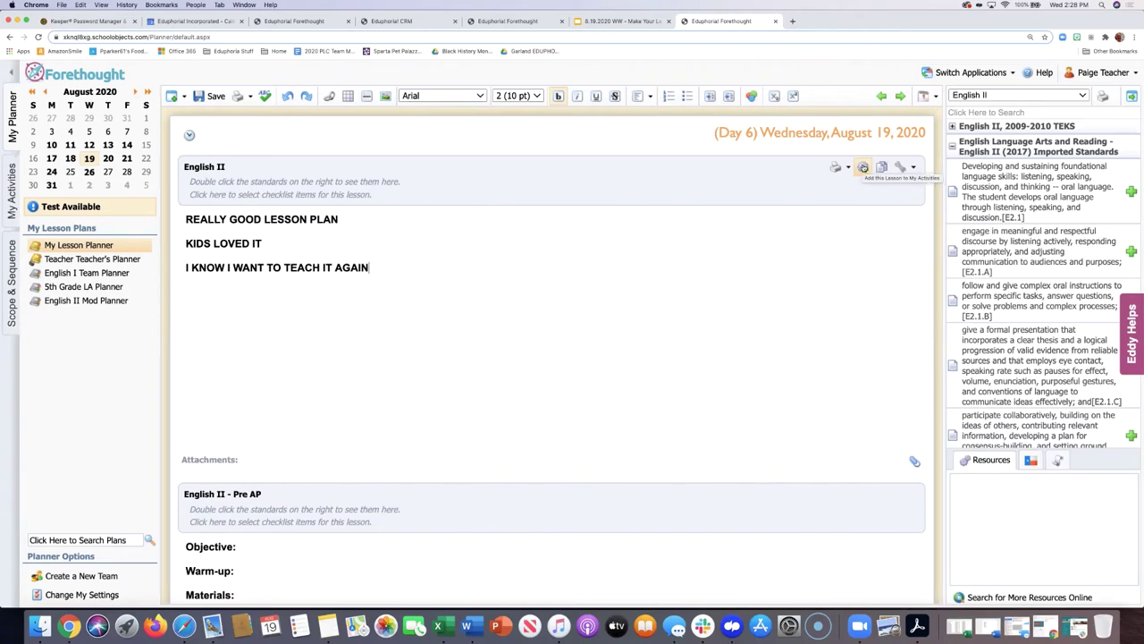
left_click(863, 167)
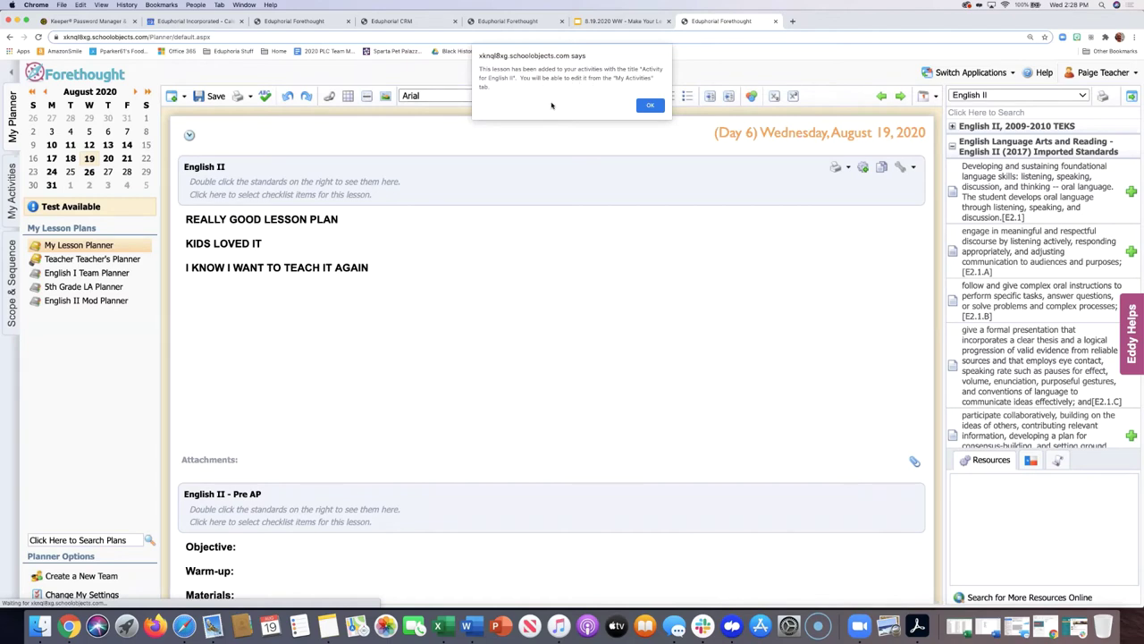
left_click(649, 106)
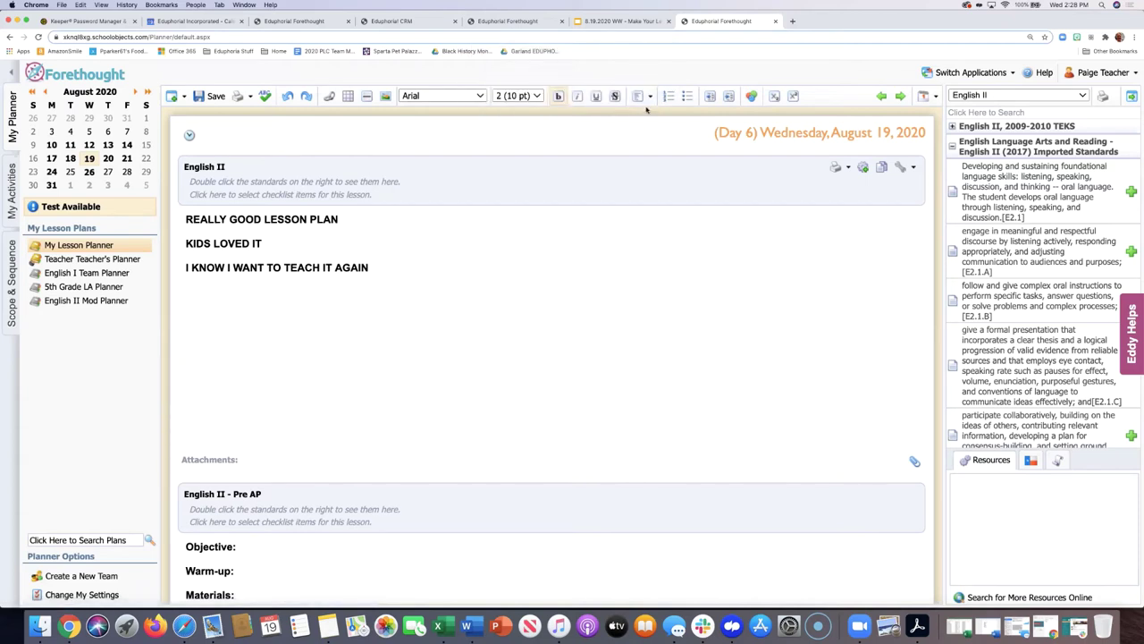
Leave the planner for My Activities and open the Activity for English II.
left_click(10, 195)
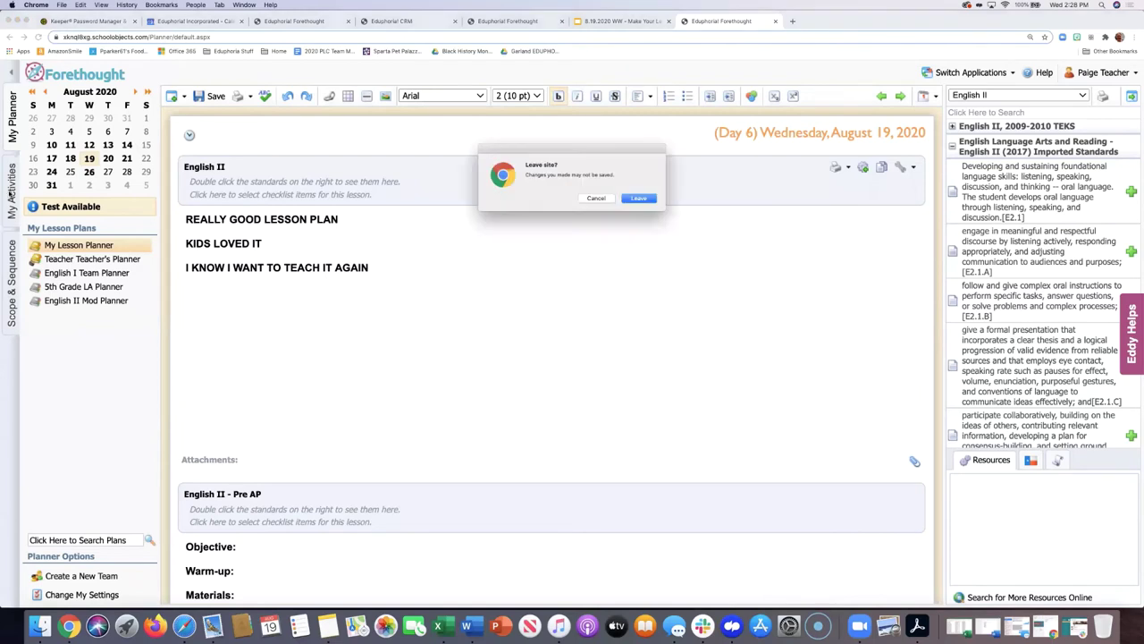
left_click(645, 199)
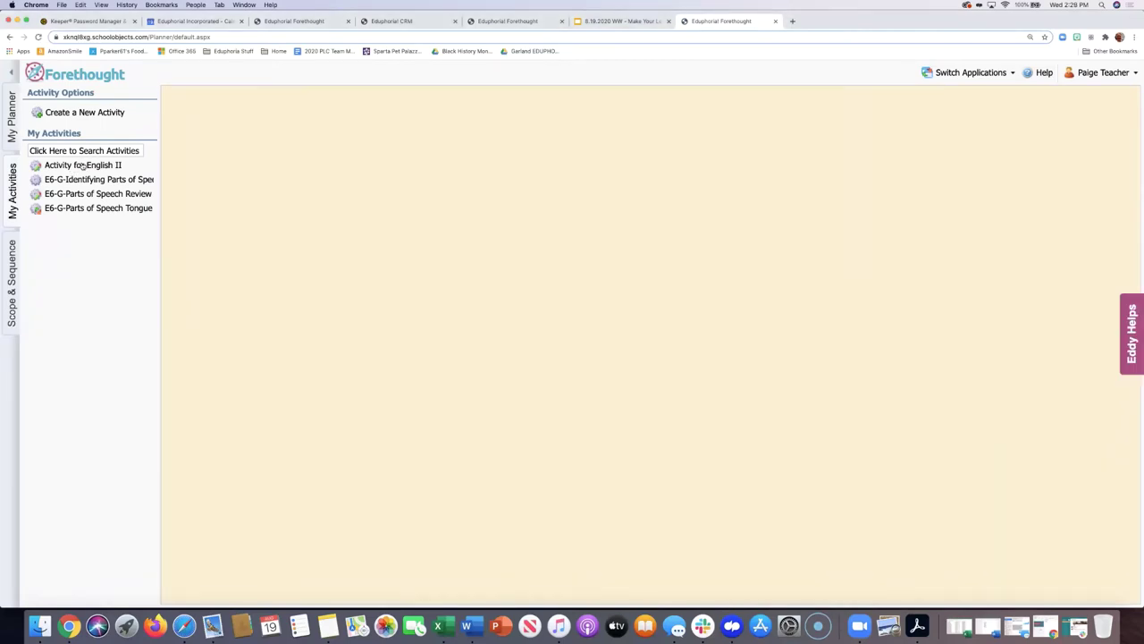
left_click(83, 166)
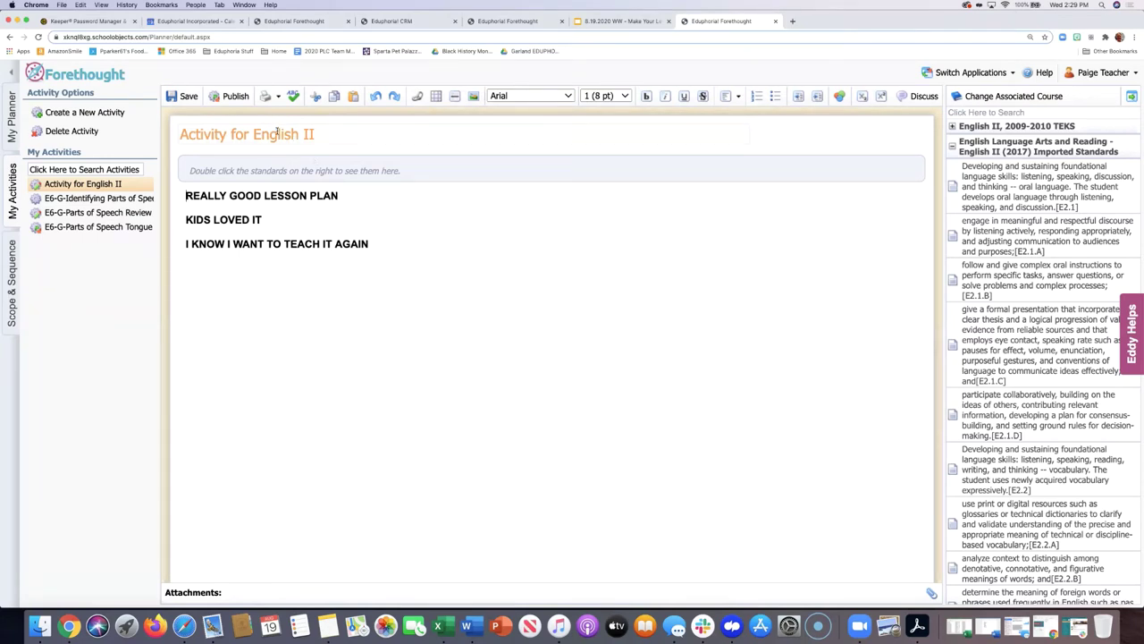
Rename the activity as E2-G-GERUNDS and save it.
left_click(277, 132)
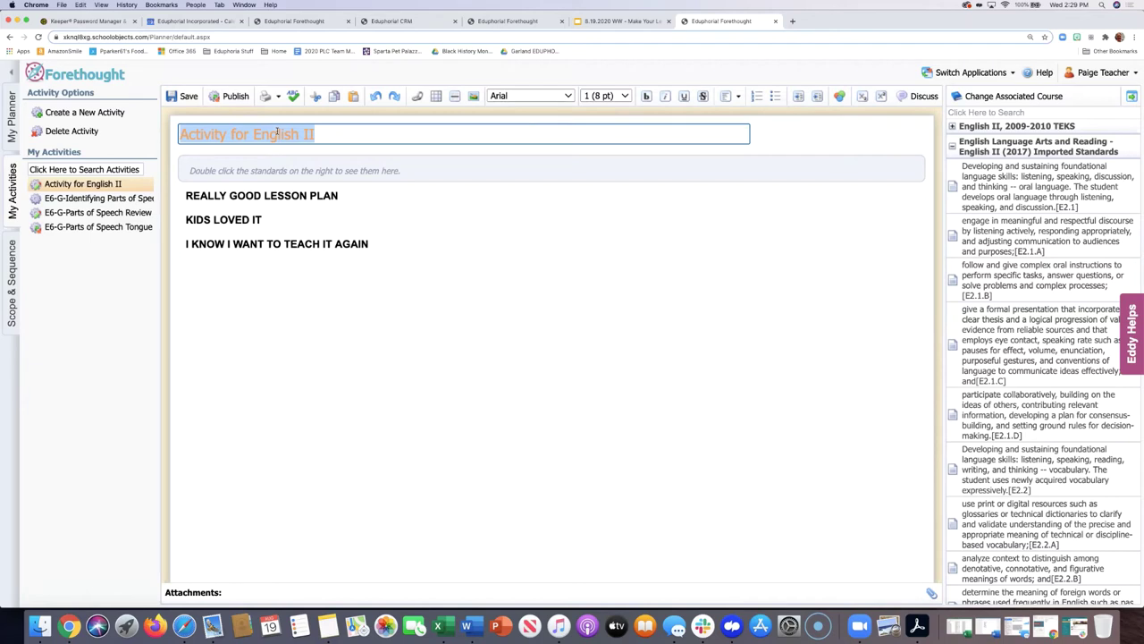
type("E")
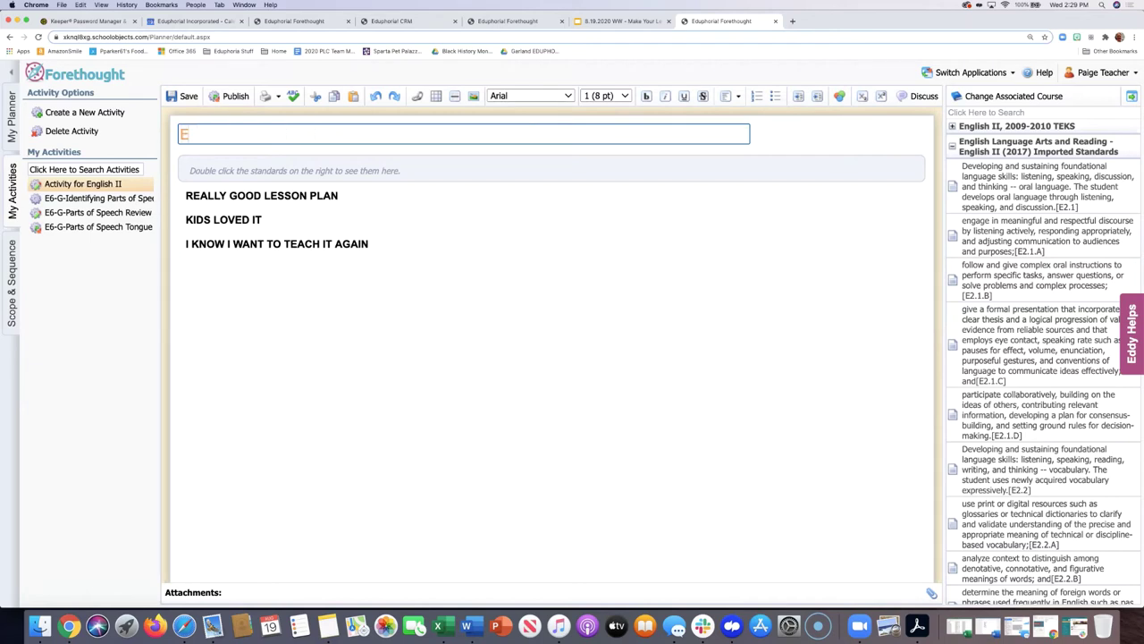
type("2-G-GERUNDS")
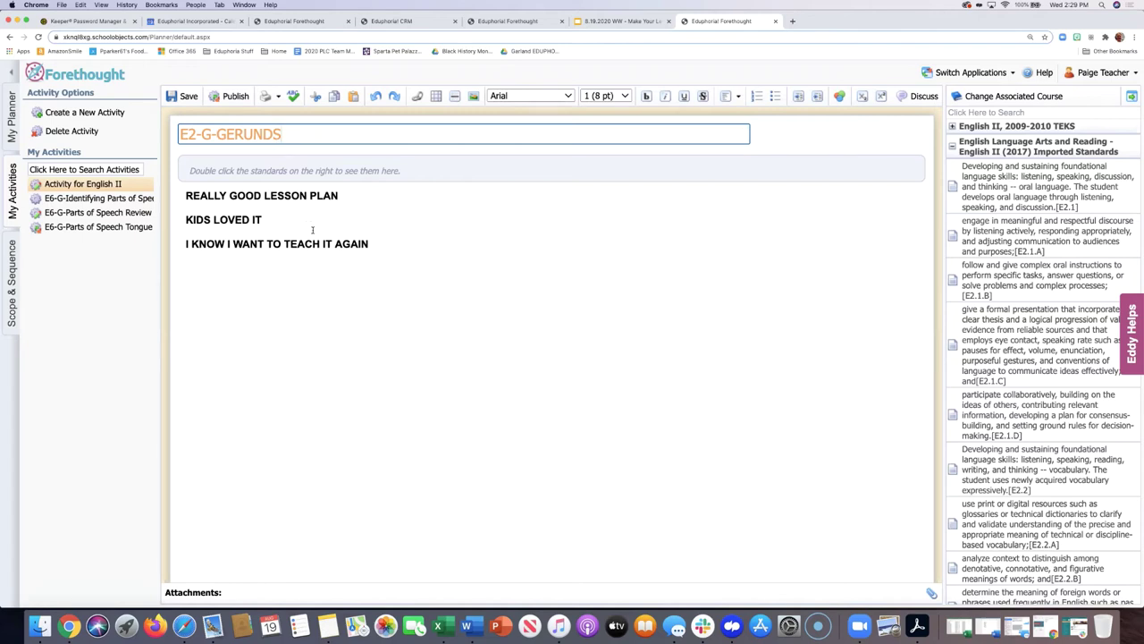
left_click(312, 269)
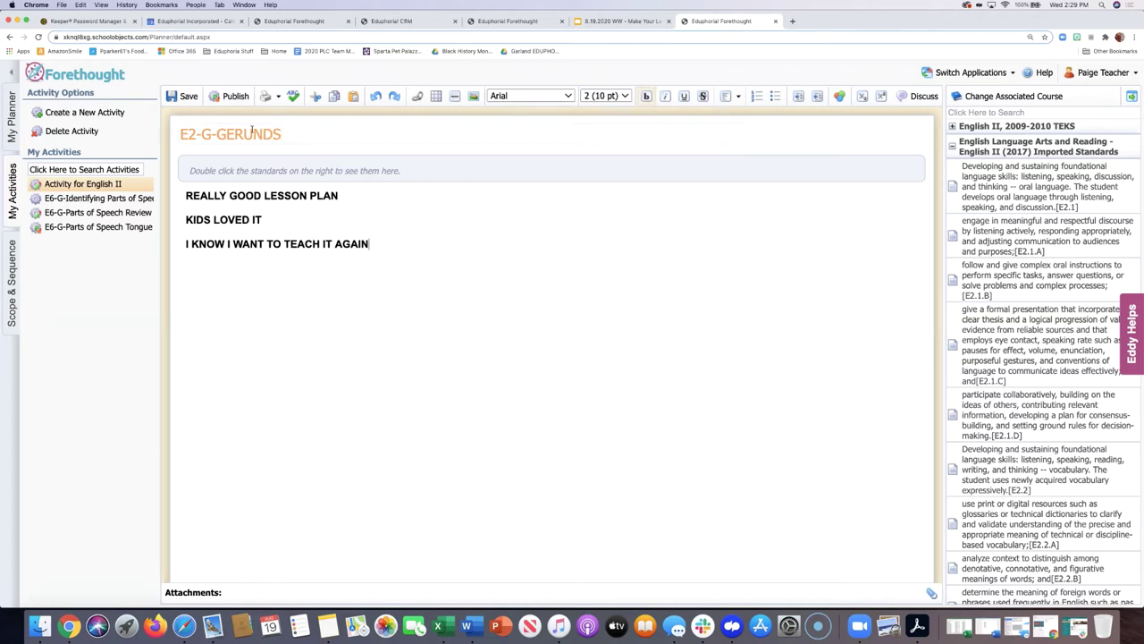
left_click(187, 97)
Attach the learning standards E2.1.A, E2.1.C and E2.1.D to the E2-G-GERUNDS activity.
left_click(293, 170)
double_click(1013, 241)
double_click(1006, 324)
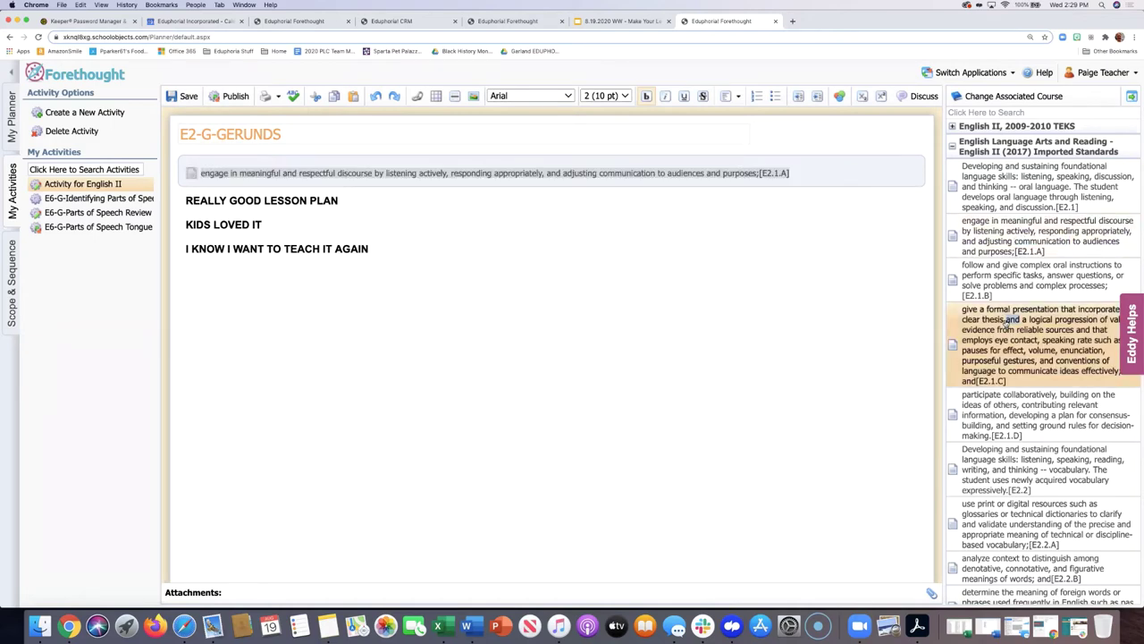
double_click(1003, 425)
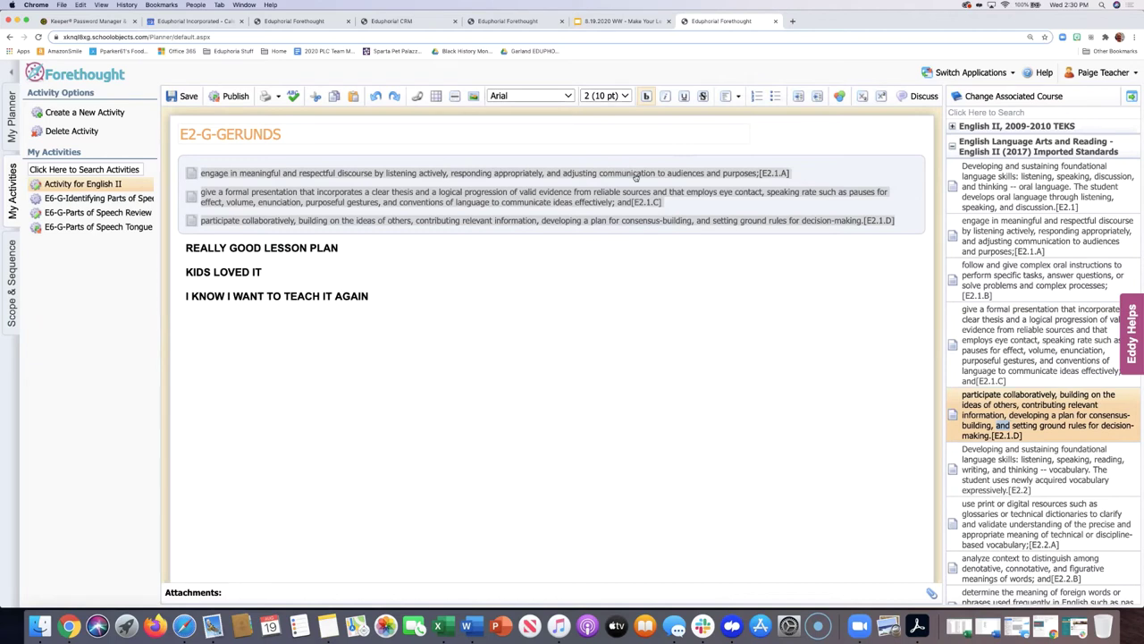
Set standard E2.1.D as the activity's primary learning standard and save the activity.
right_click(632, 219)
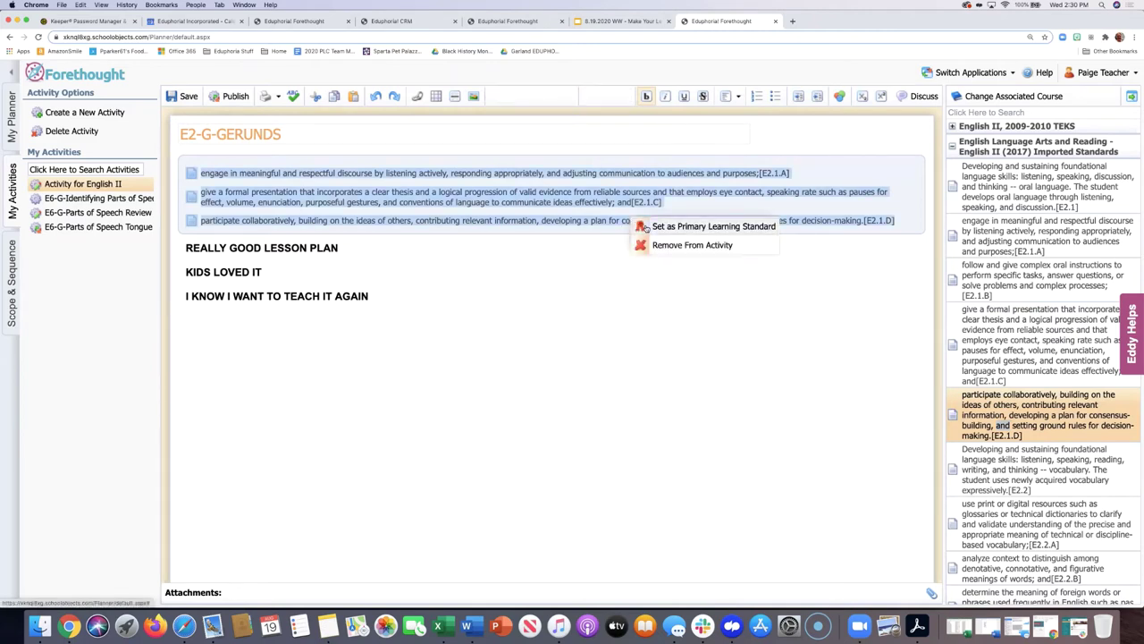
left_click(706, 226)
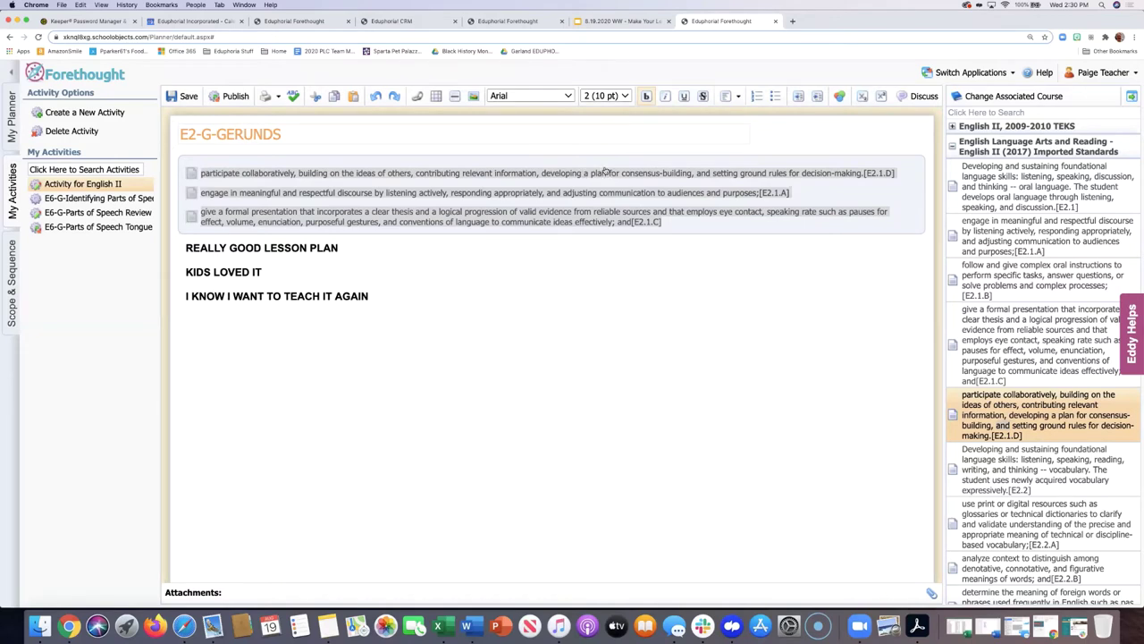
left_click(186, 97)
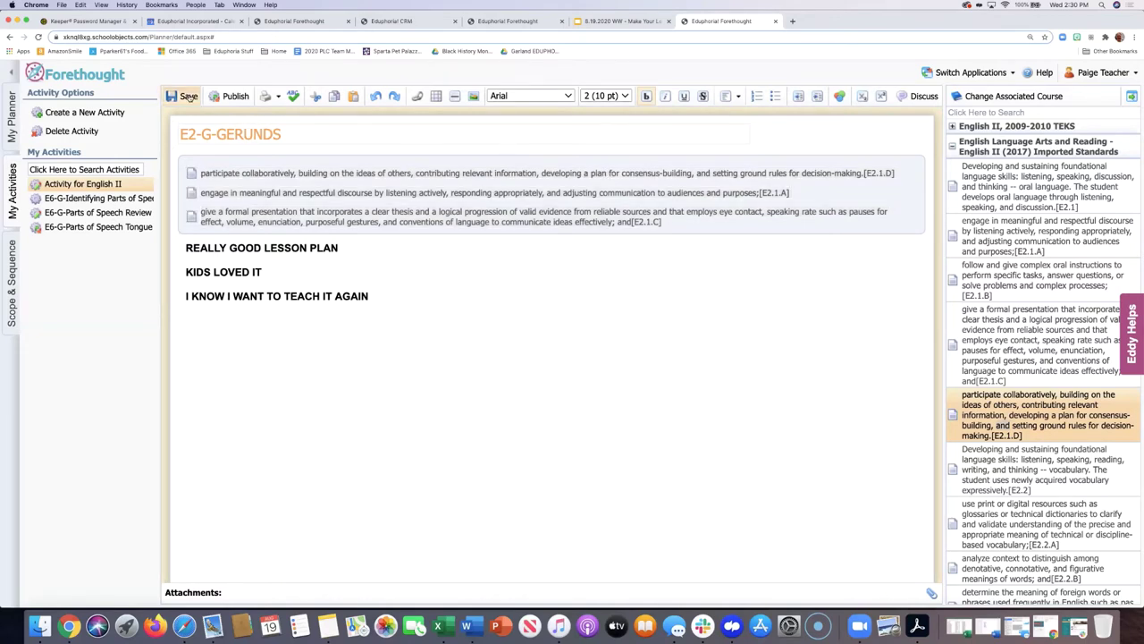
key("alt+shift+Left")
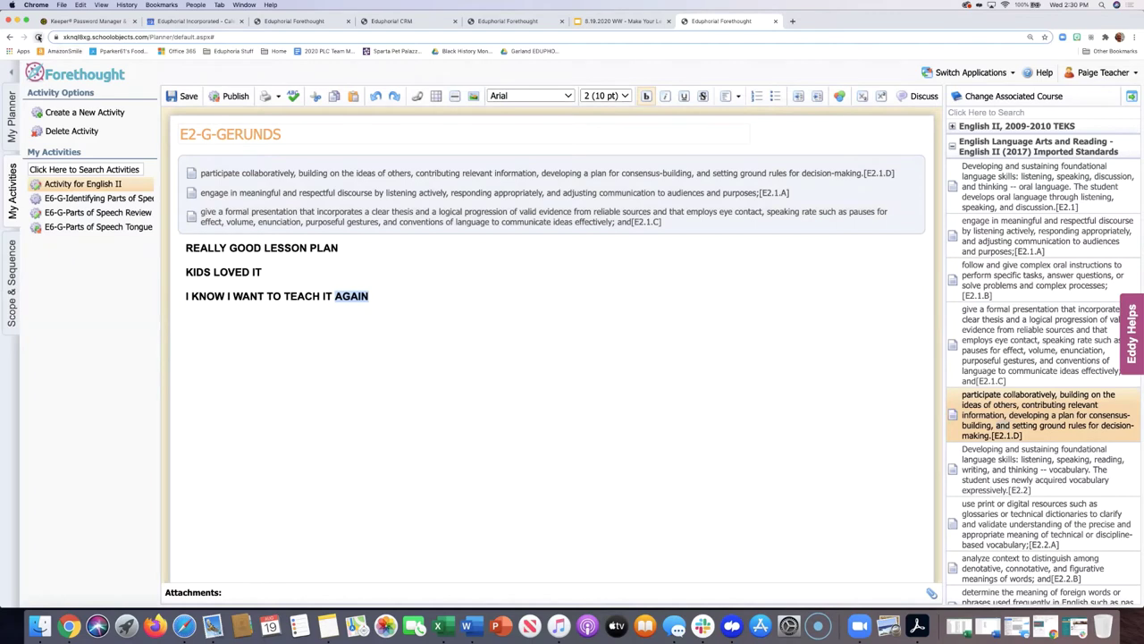
Reload the page to refresh the activities list, and reopen the E2-G-GERUNDS activity.
left_click(37, 37)
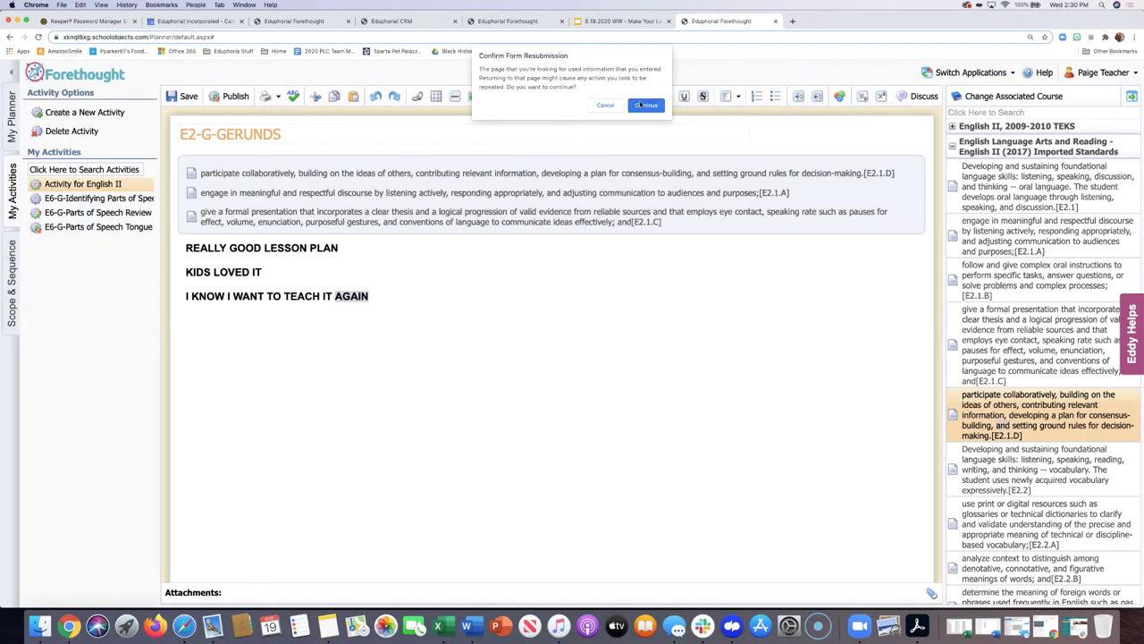
left_click(641, 104)
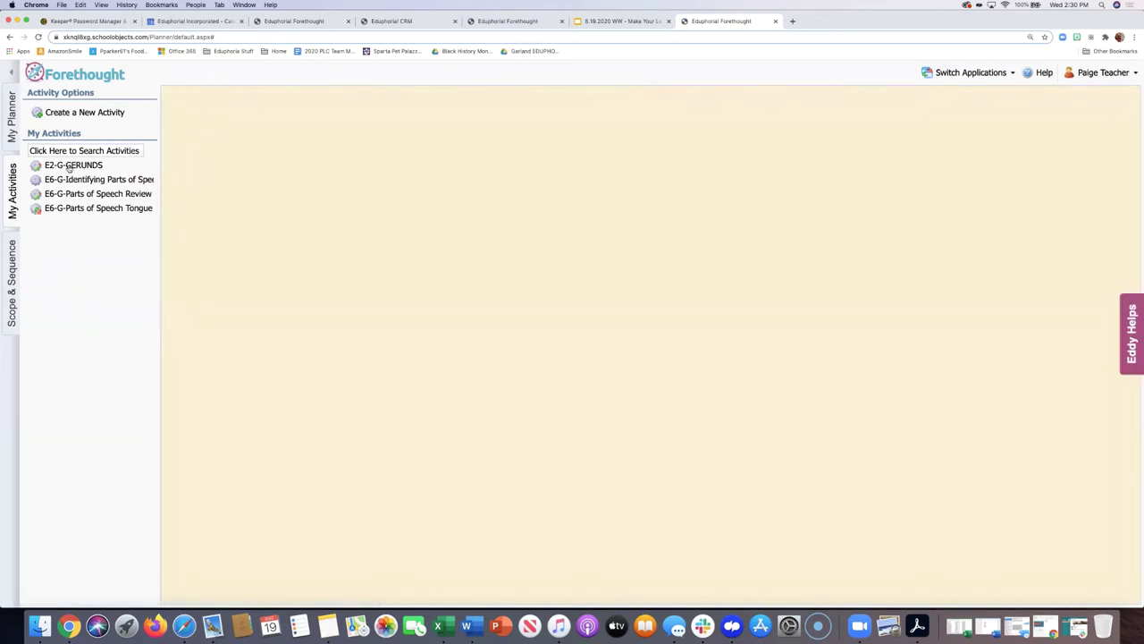
left_click(69, 168)
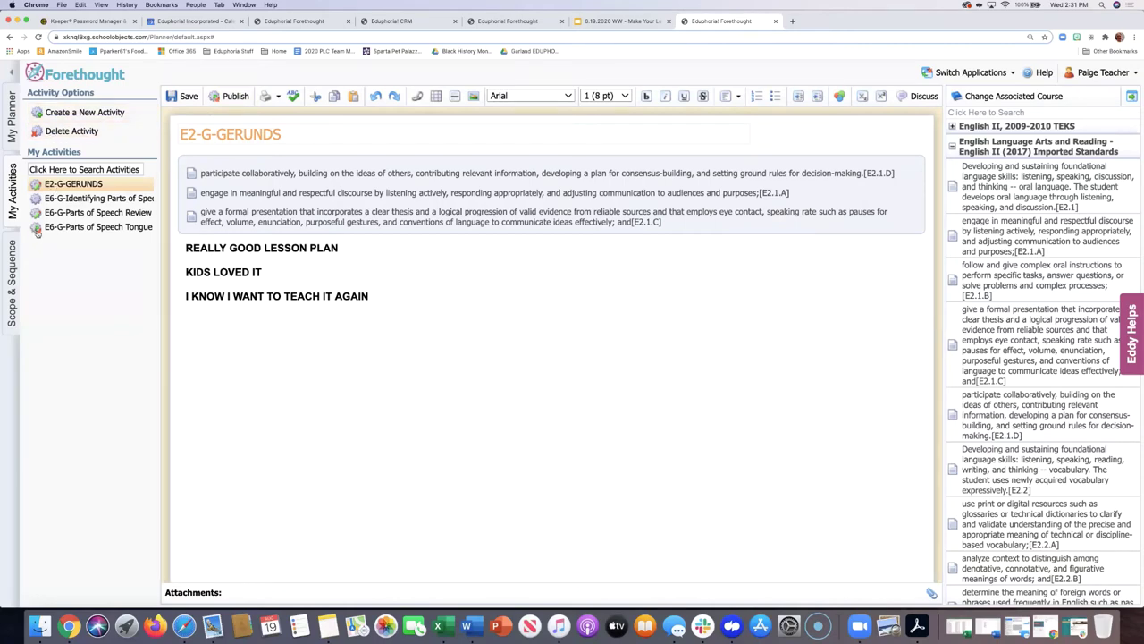
Publish the E2-G-GERUNDS activity to the district tree and acknowledge the approval notice.
scroll(37, 232, "up", 5)
scroll(36, 232, "up", 5)
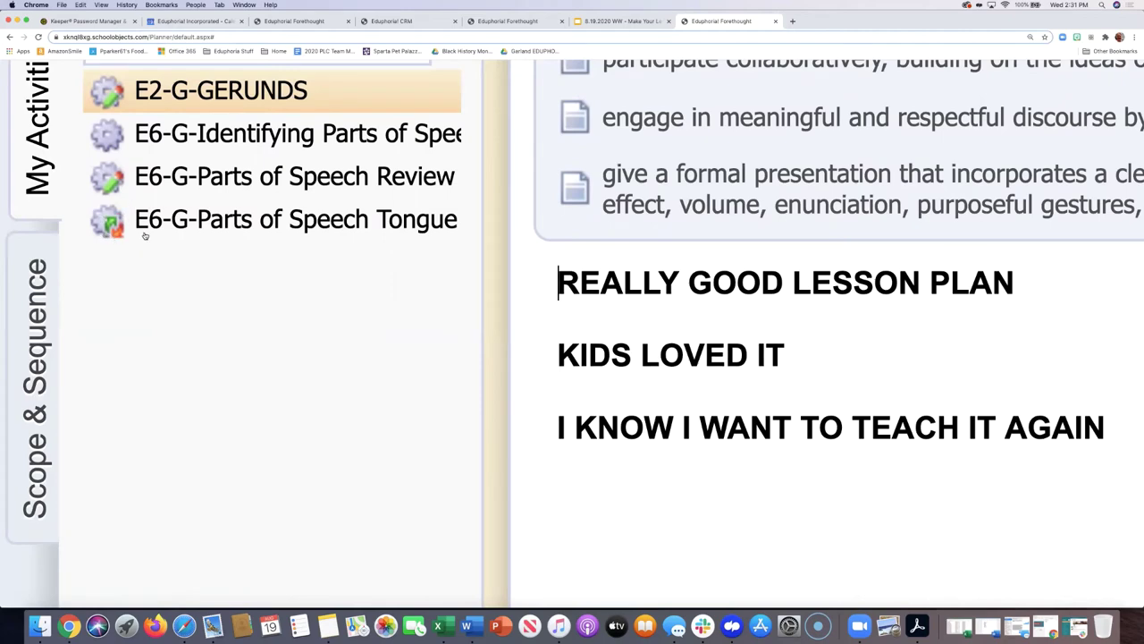
scroll(140, 237, "down", 5)
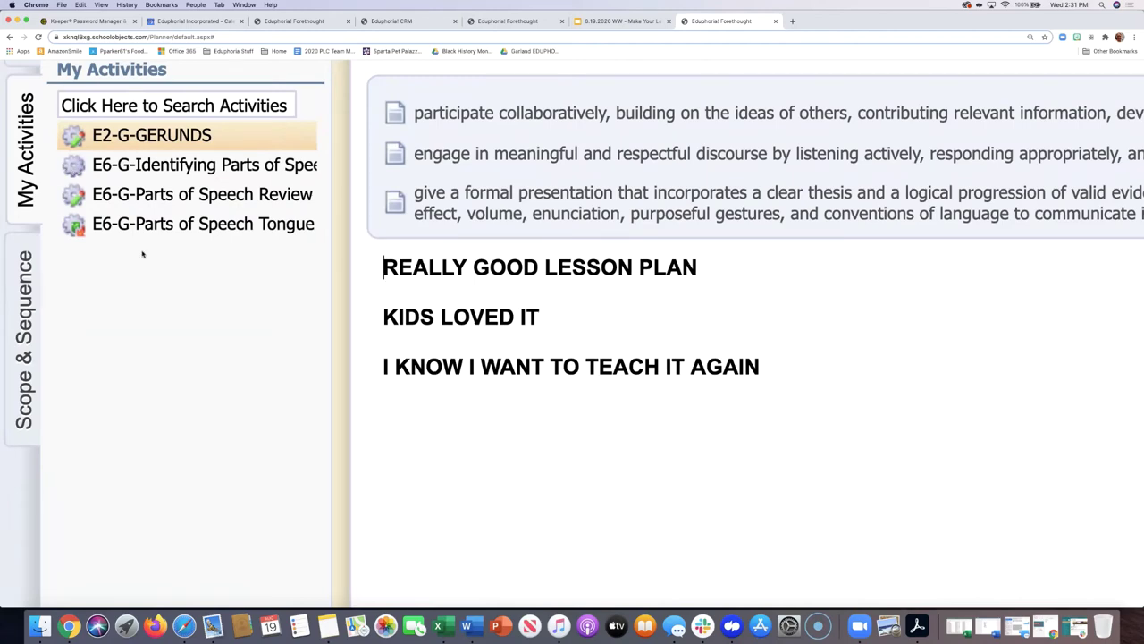
scroll(143, 261, "up", 4)
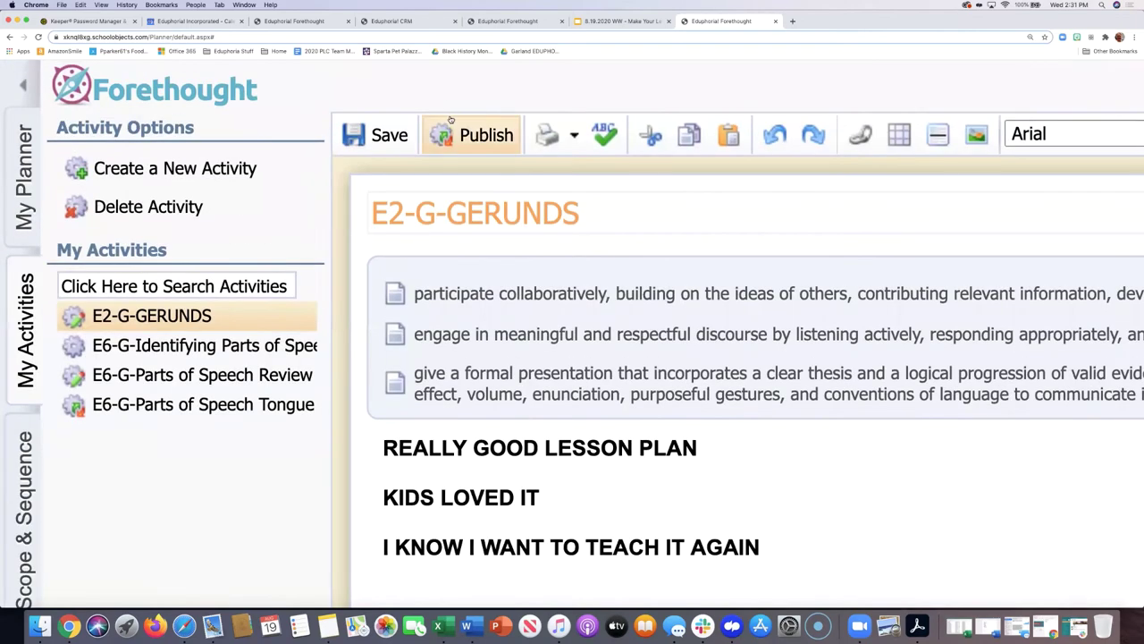
left_click(453, 133)
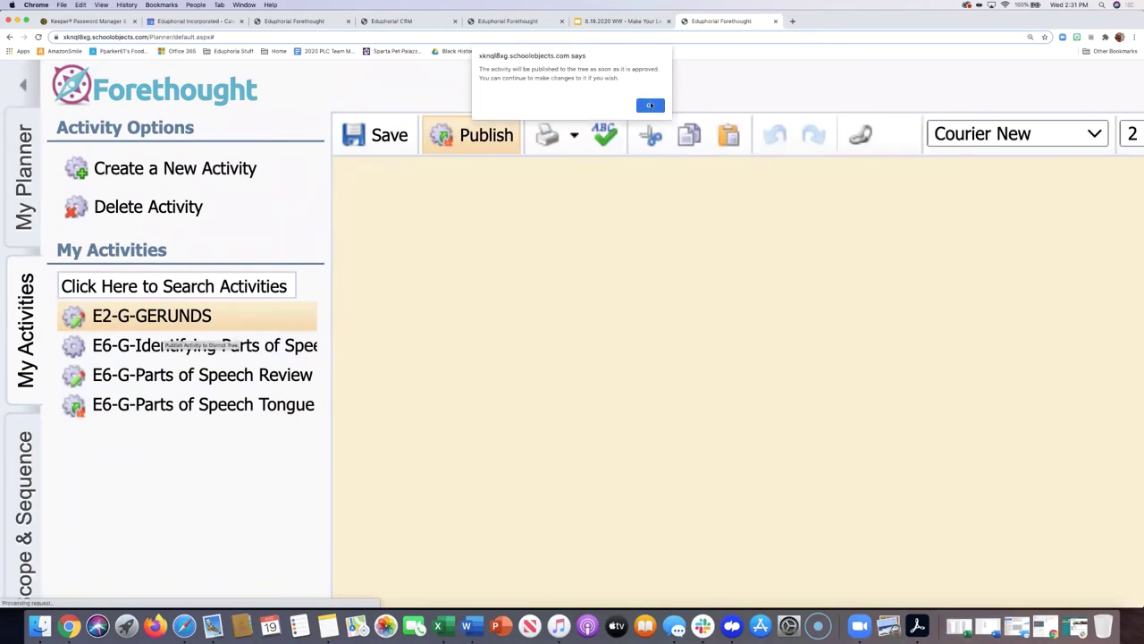
left_click(651, 106)
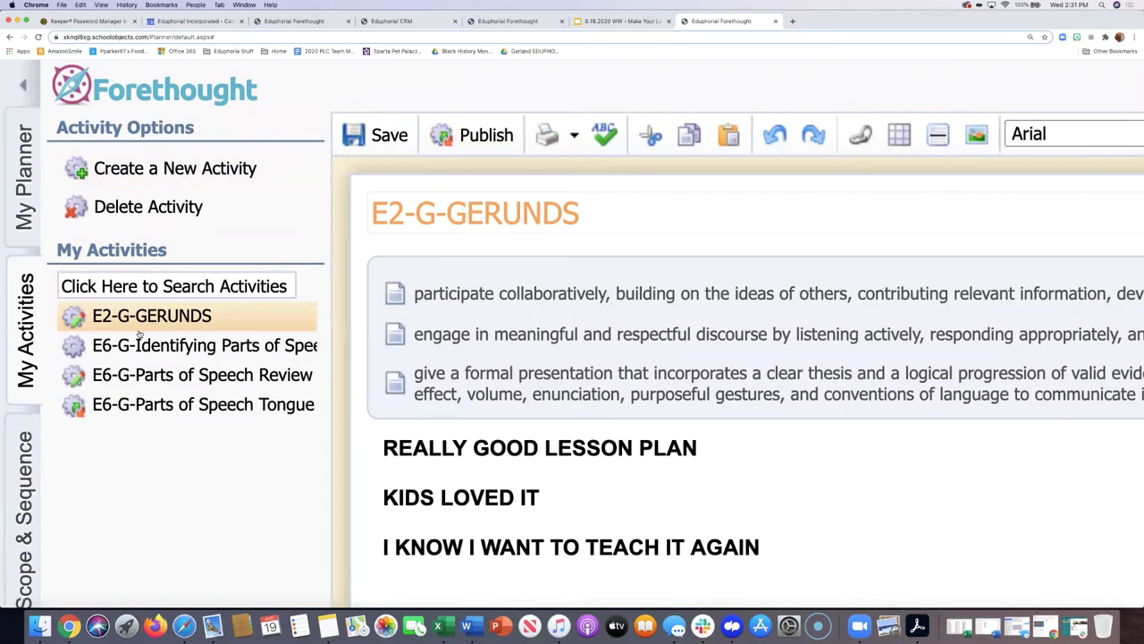
Copy the E2-G-GERUNDS activity, listed as a resource for standard E2.1.D, into the English II plan for August 19, 2020.
key("super+minus")
key("super+minus")
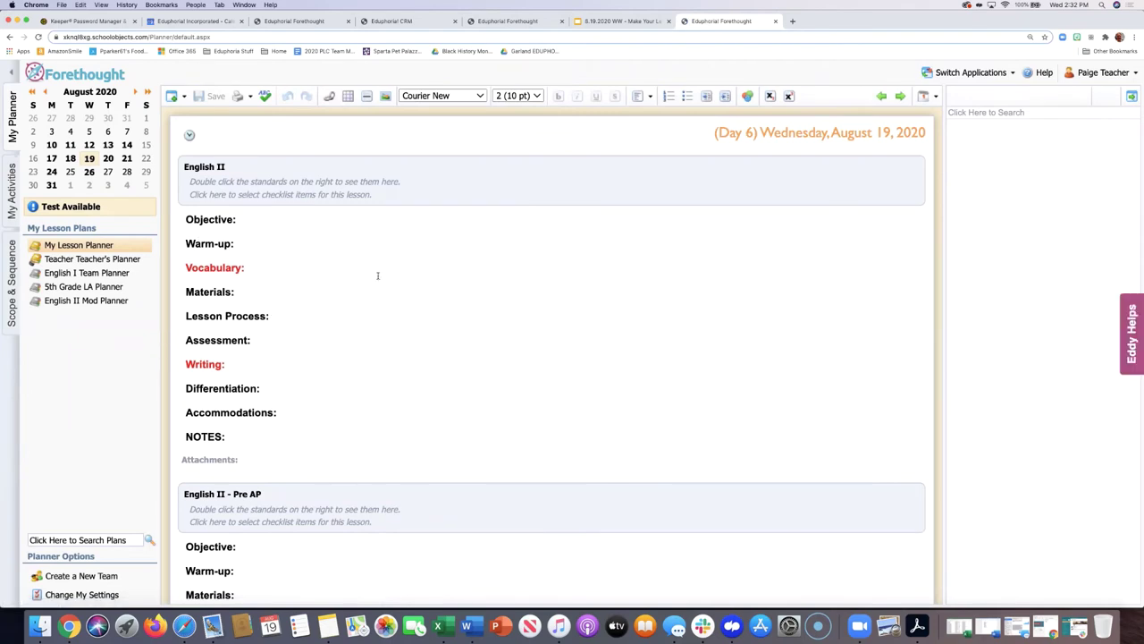
left_click(524, 210)
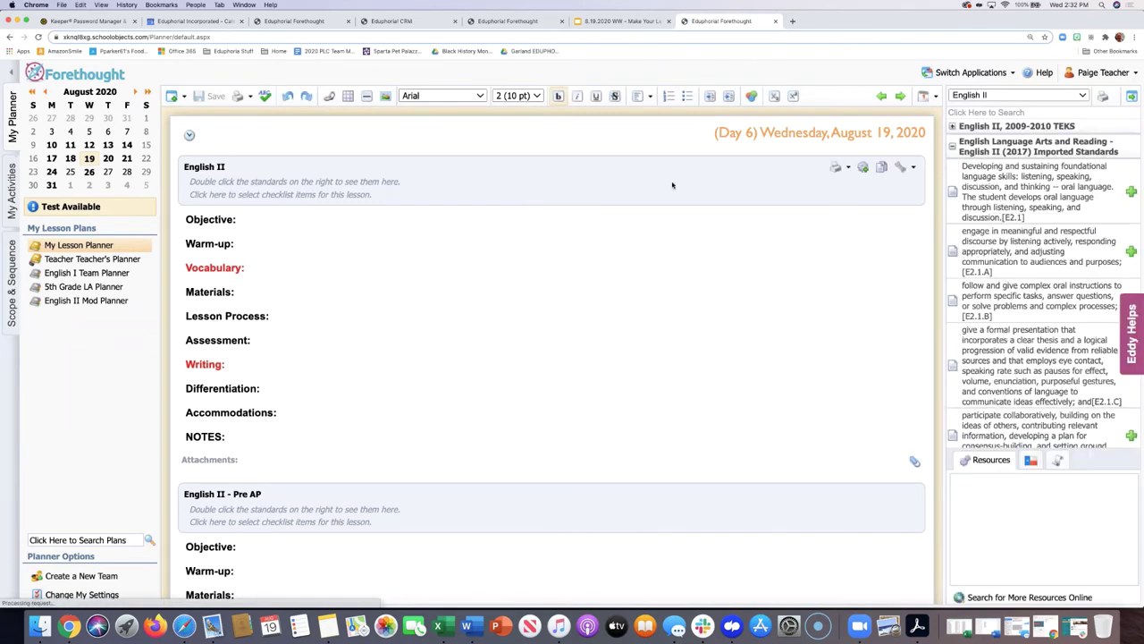
scroll(998, 364, "down", 3)
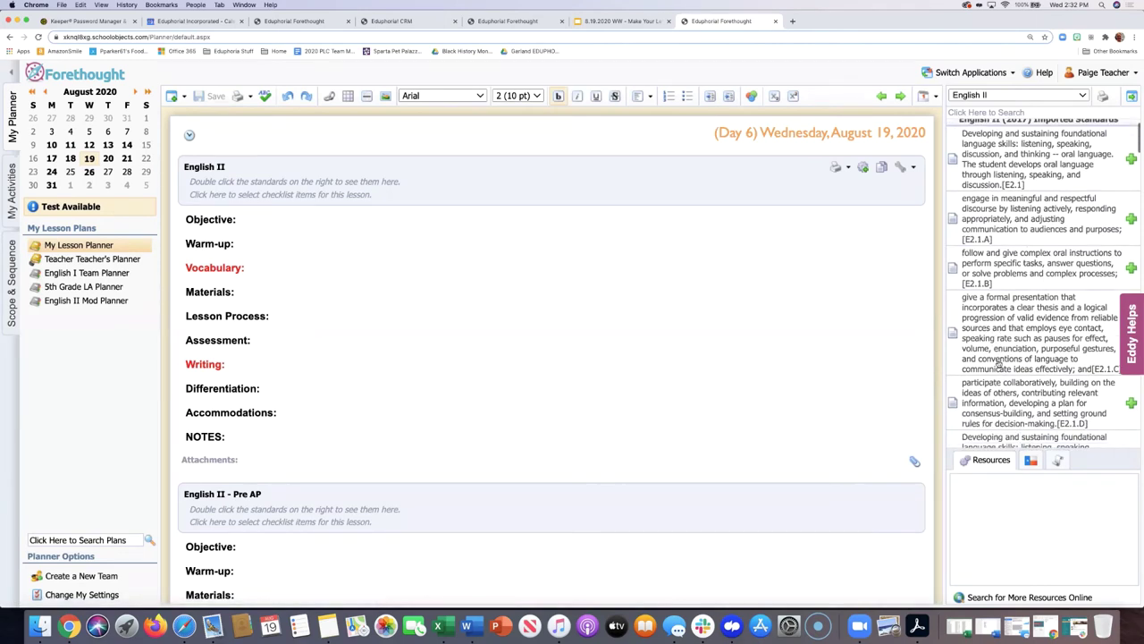
left_click(998, 362)
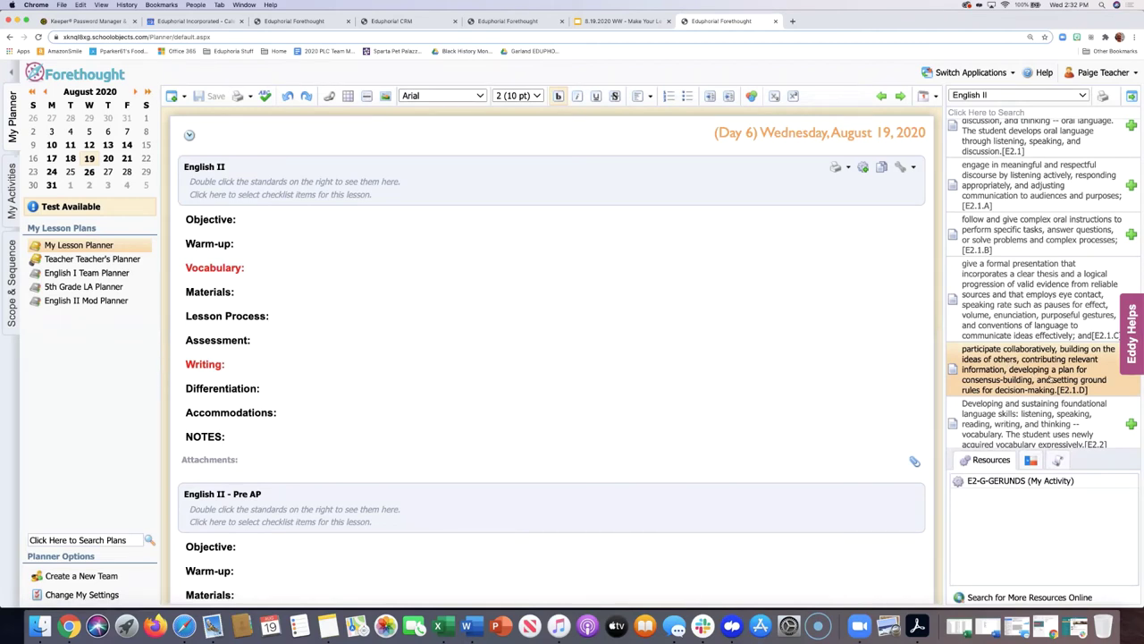
double_click(997, 483)
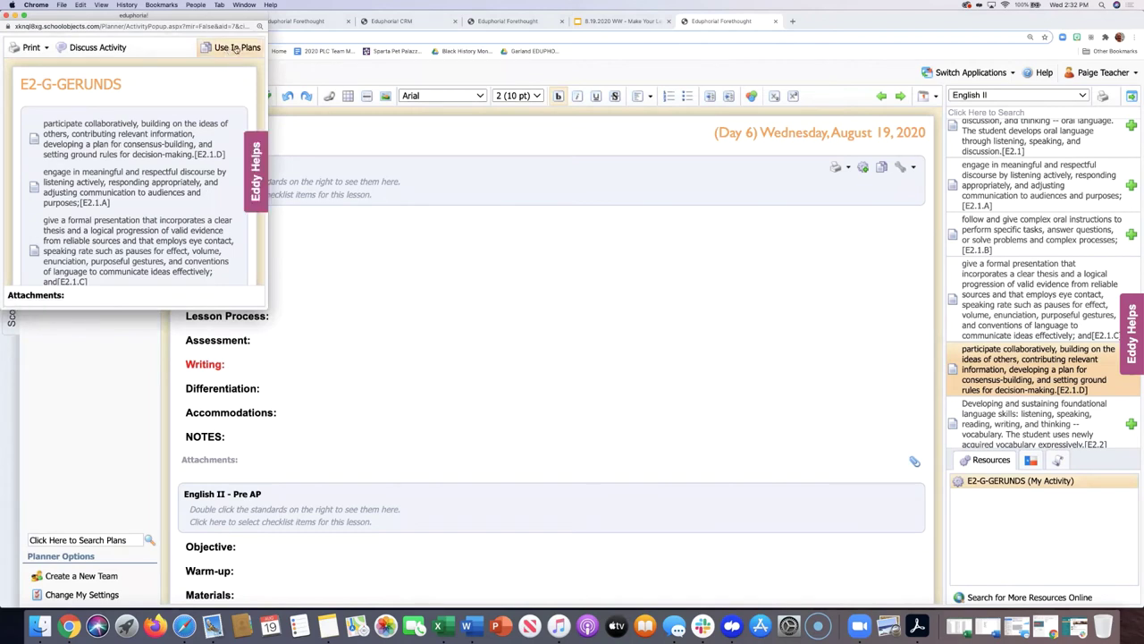
left_click(236, 49)
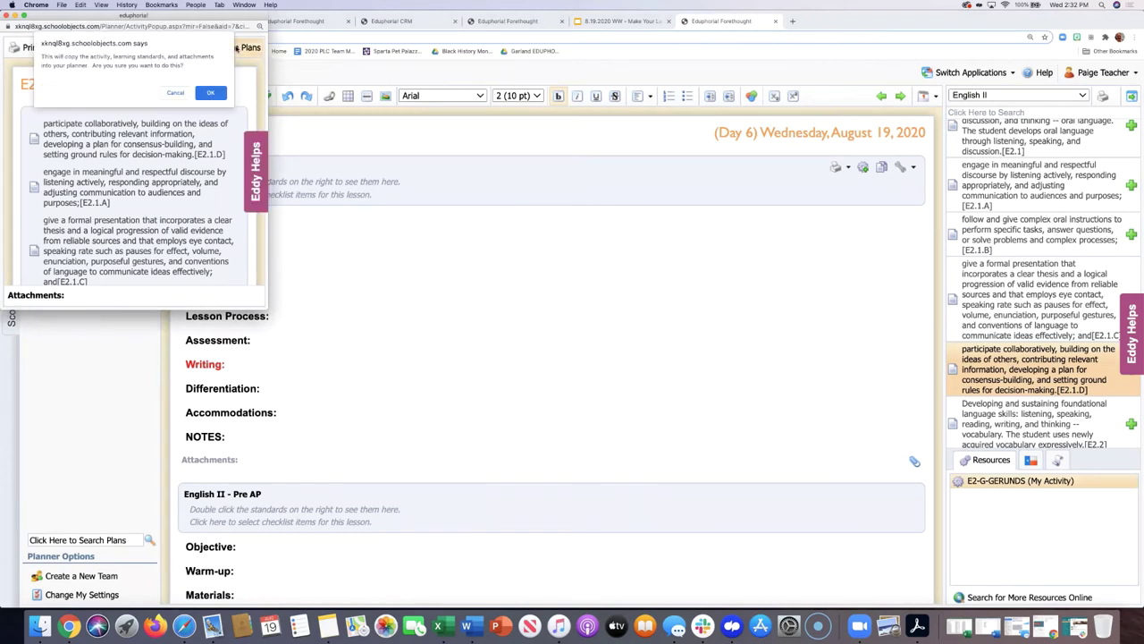
left_click(210, 93)
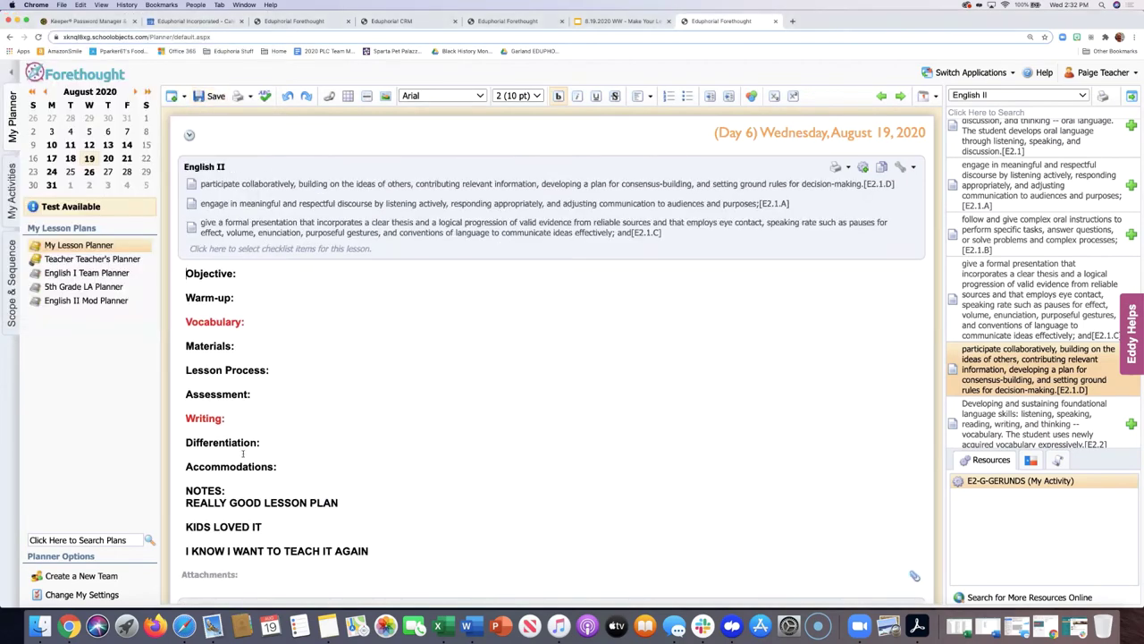
Delete the template headings from Objective through NOTES in the English II plan, and leave for the activities list without saving.
left_click_drag(229, 490, 182, 277)
key("BackSpace")
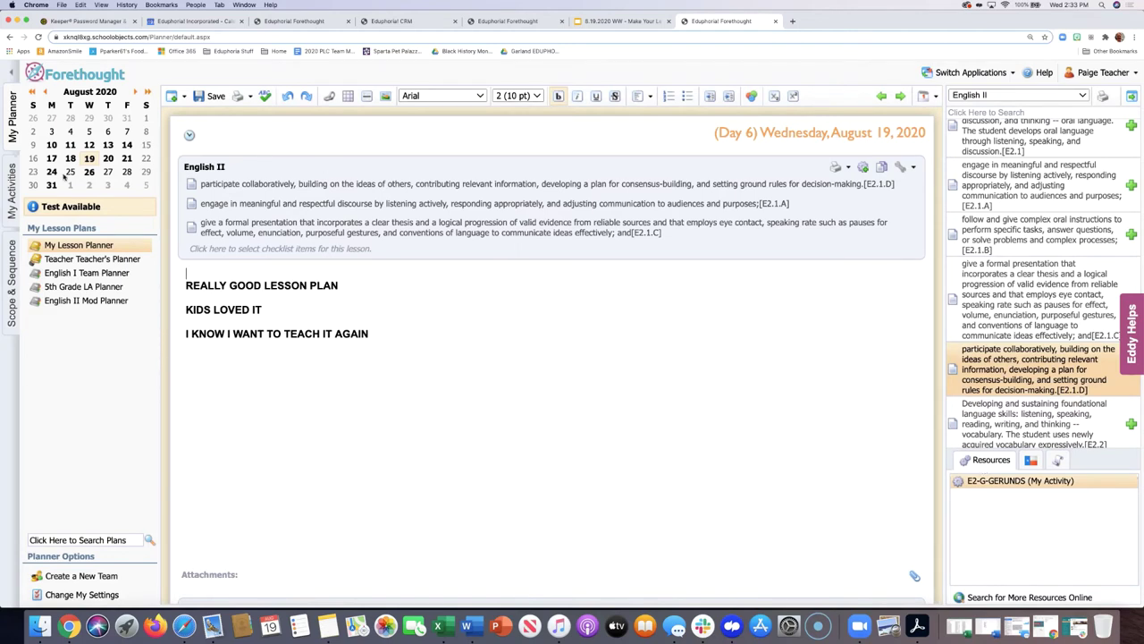
left_click(14, 187)
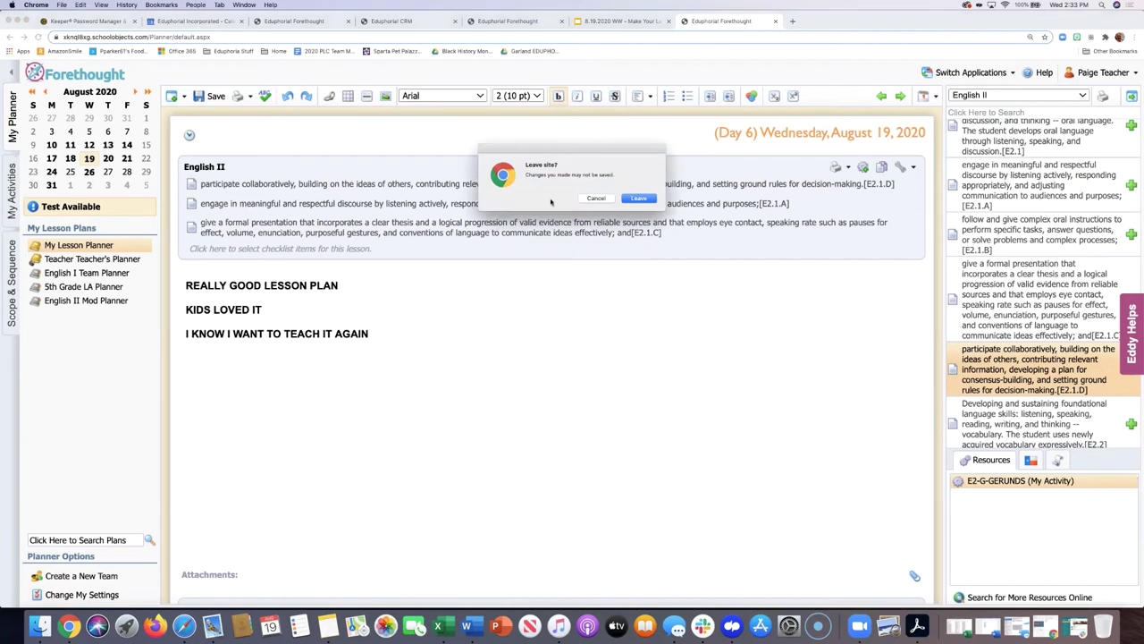
left_click(634, 199)
left_click(597, 199)
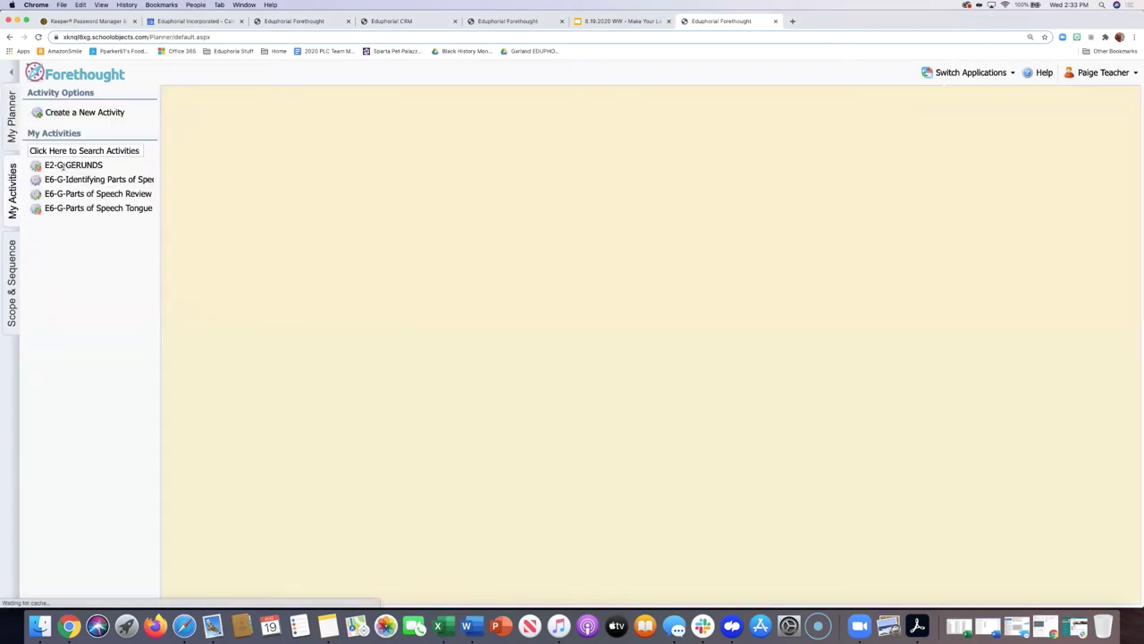
Review the E2-G-GERUNDS activity and return to the English II plan in the lesson planner.
left_click(65, 167)
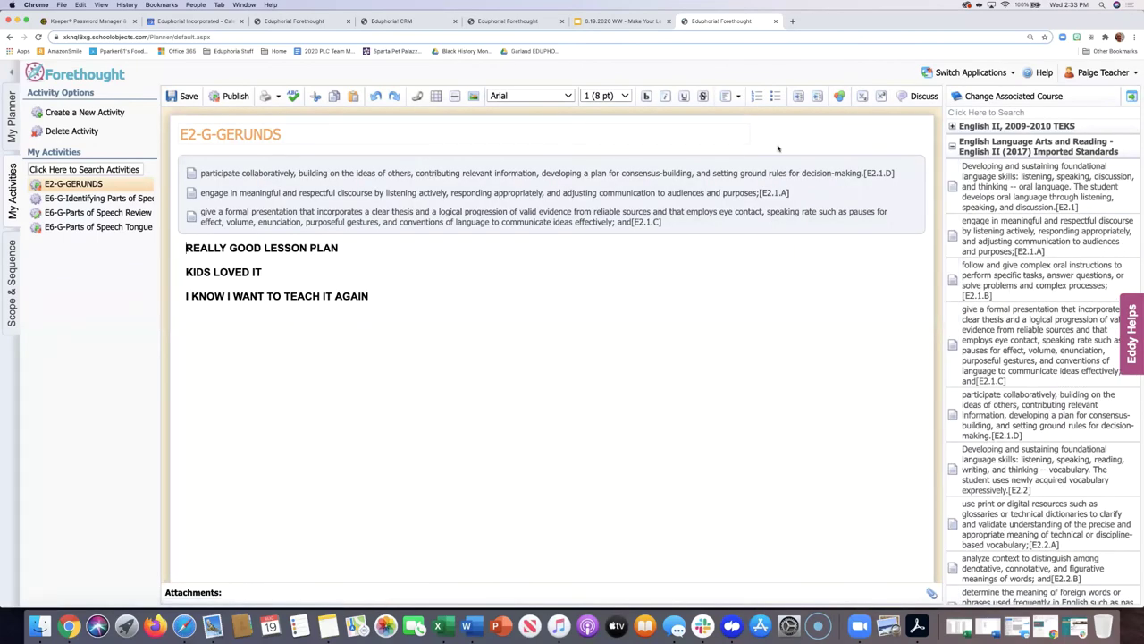
left_click(12, 120)
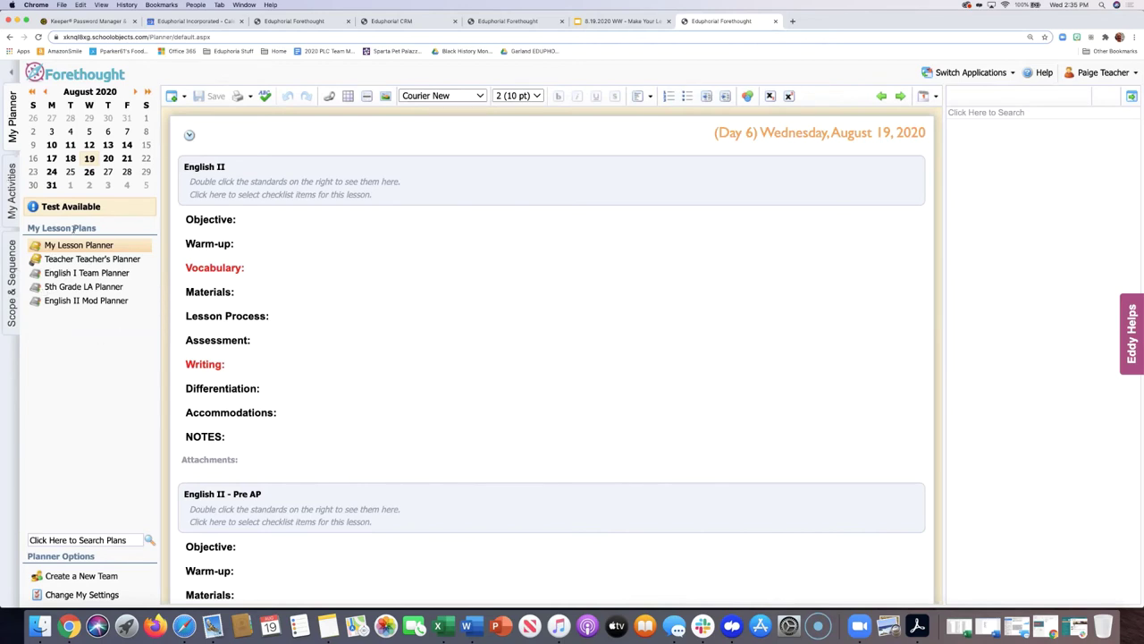
left_click(605, 206)
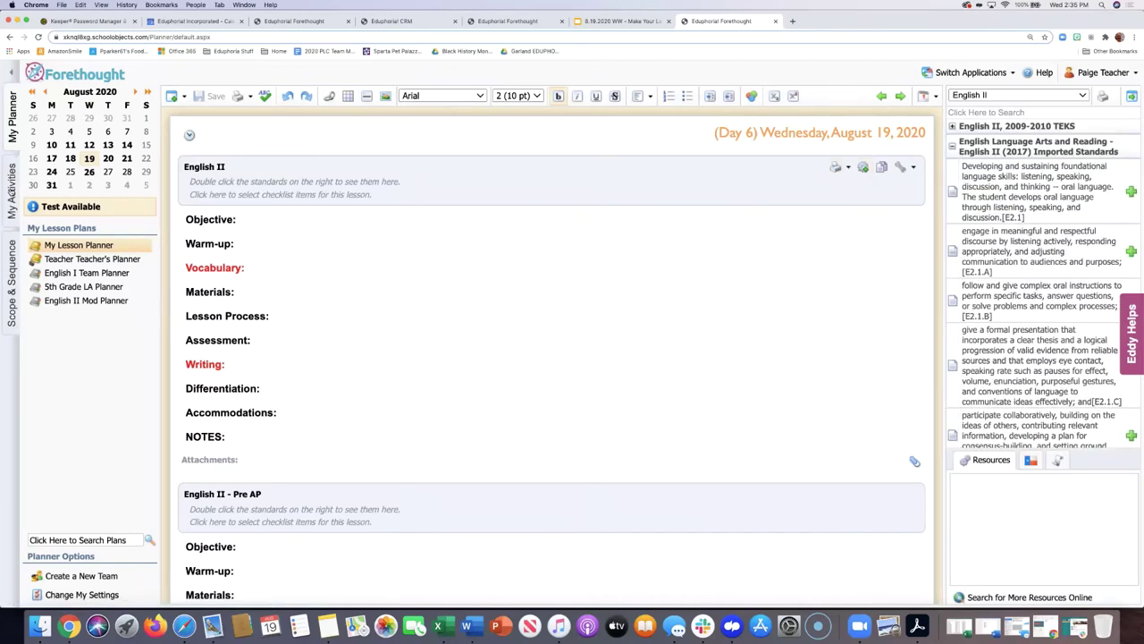
Create a new activity for the English II course and title it NEW CONFERENCE TRICK.
left_click(11, 192)
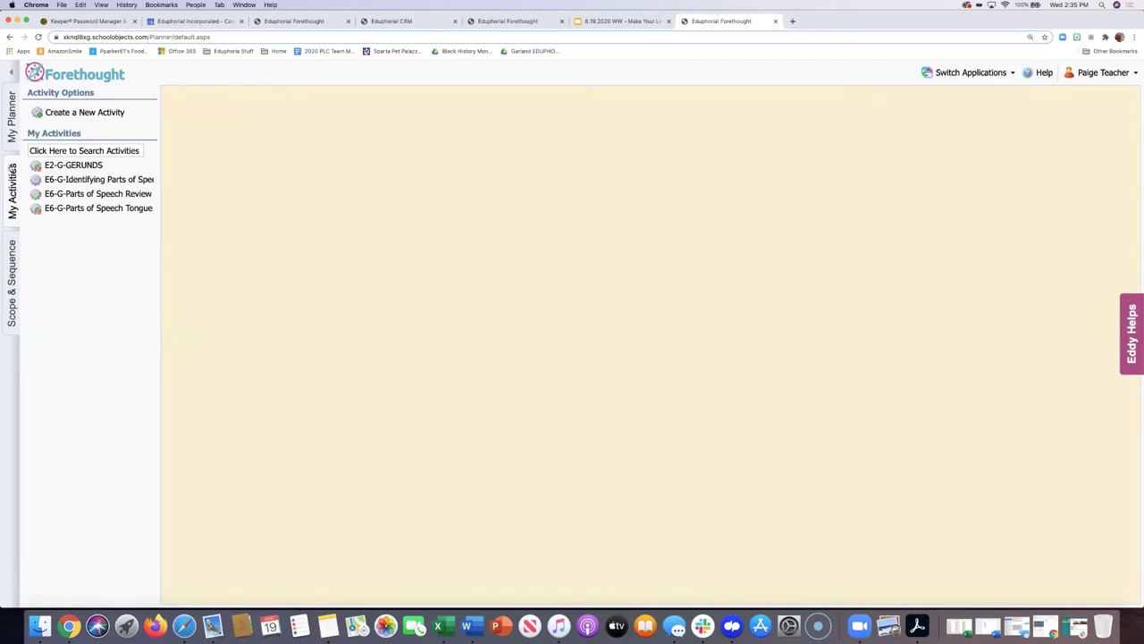
left_click(69, 114)
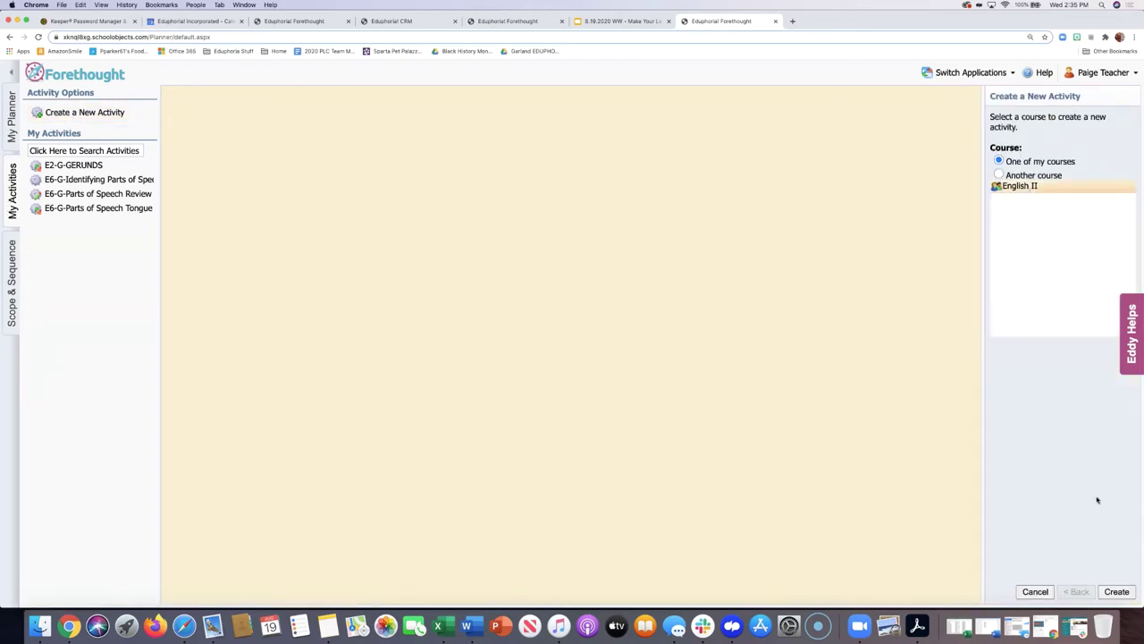
left_click(1115, 592)
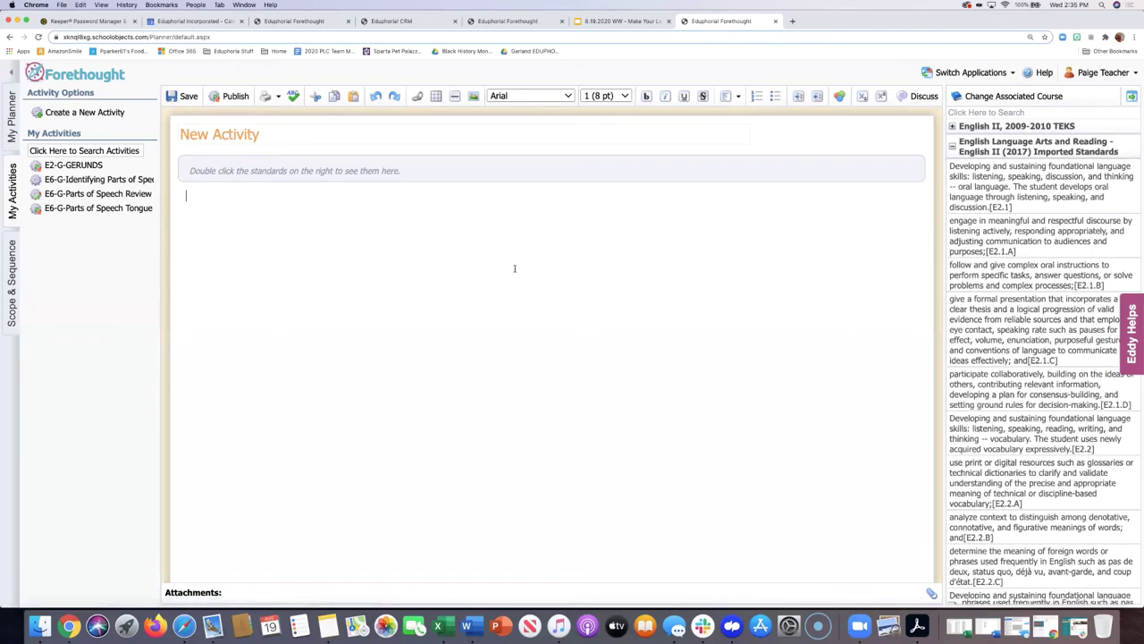
left_click(220, 135)
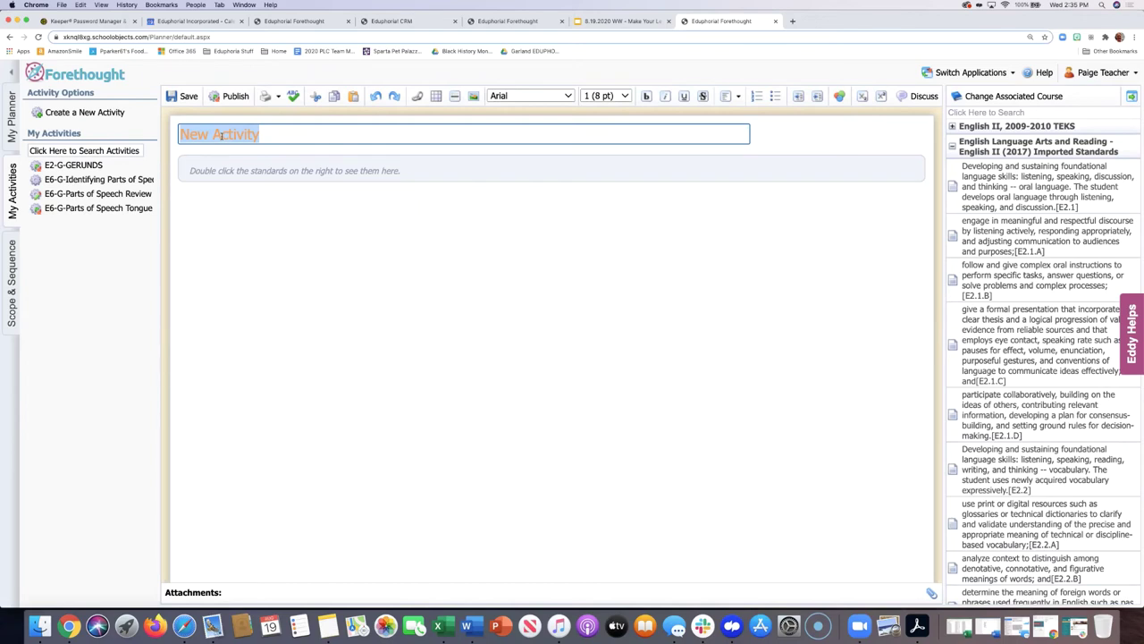
type("NEW CONF")
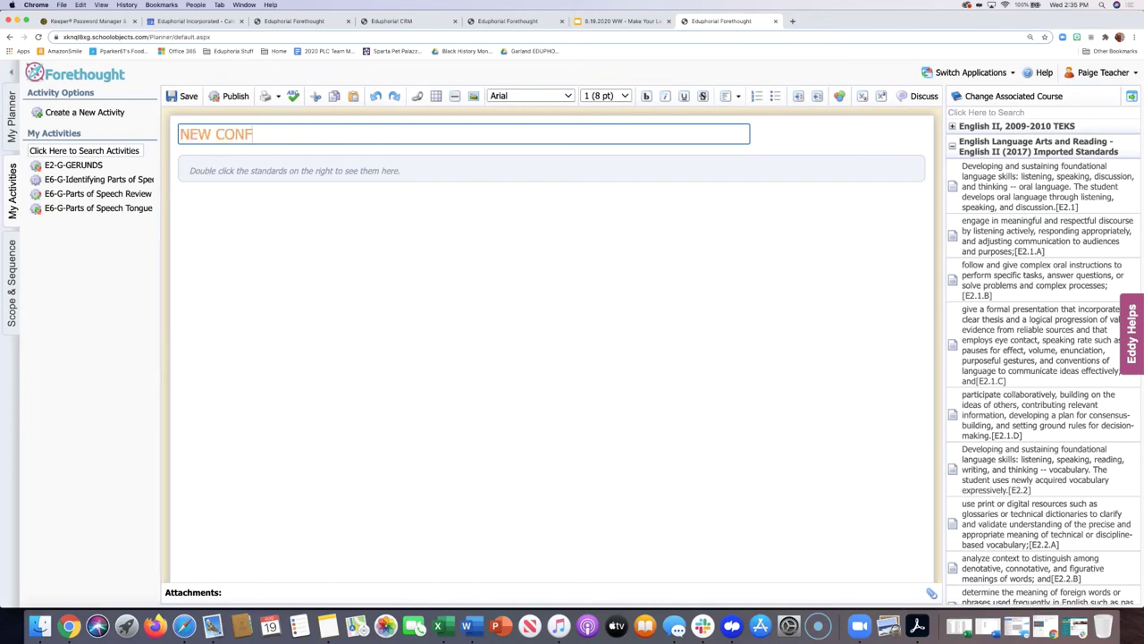
type("ERENCE TRICK")
Enter "WRITE IT UP LIKE A LESSON PLAN." as the body text of the NEW CONFERENCE TRICK activity.
left_click(220, 214)
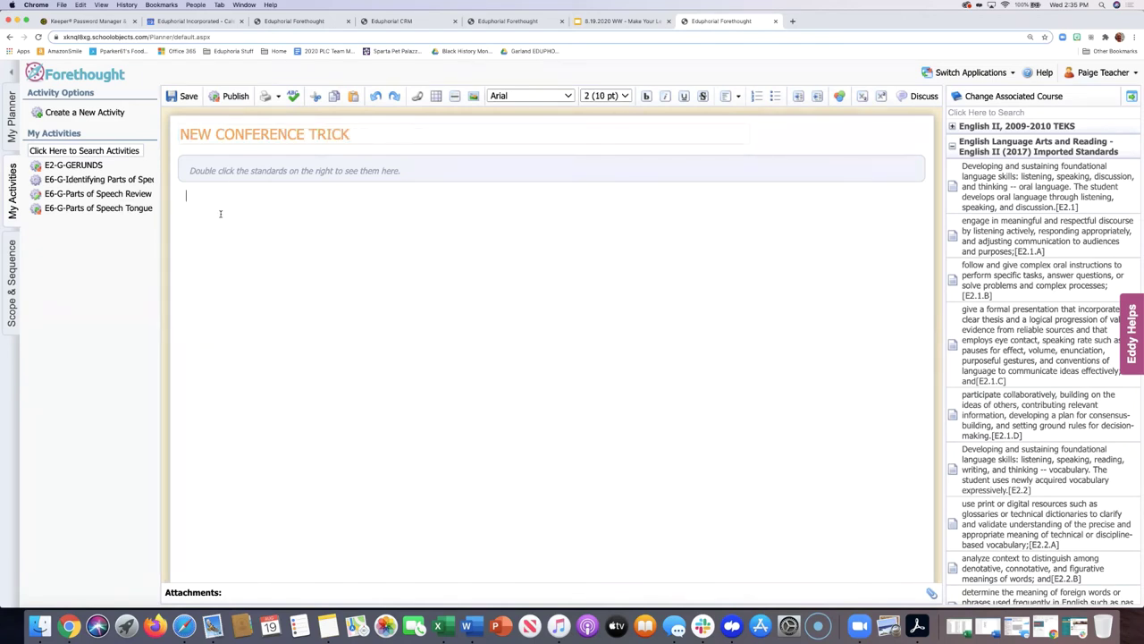
type("WRIT")
key("BackSpace")
key("BackSpace")
type("ITE IT UP LIKE A LESSON")
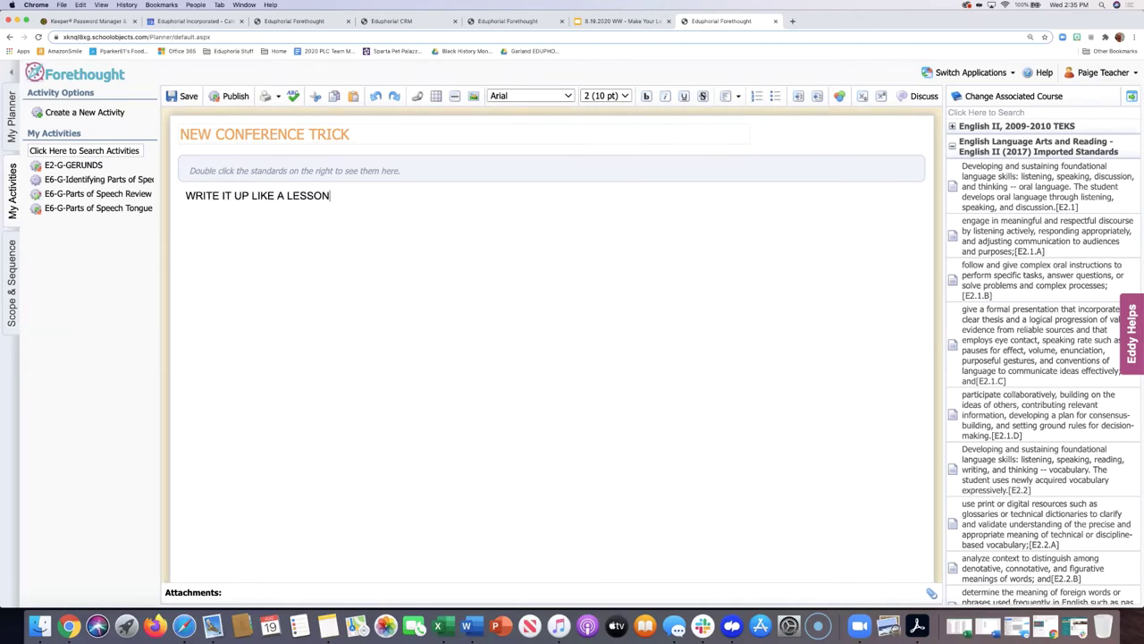
type(" PLAN.")
Attach the learning standards E2.1.C, E2.2 and E2.2.A to the NEW CONFERENCE TRICK activity.
double_click(995, 349)
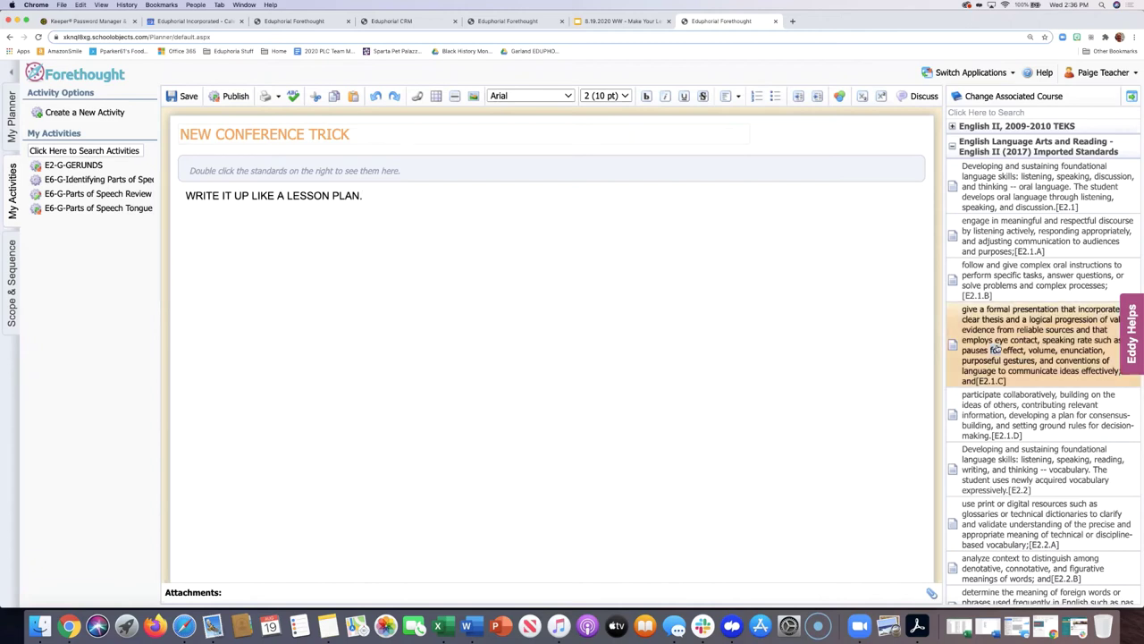
double_click(1002, 466)
double_click(994, 524)
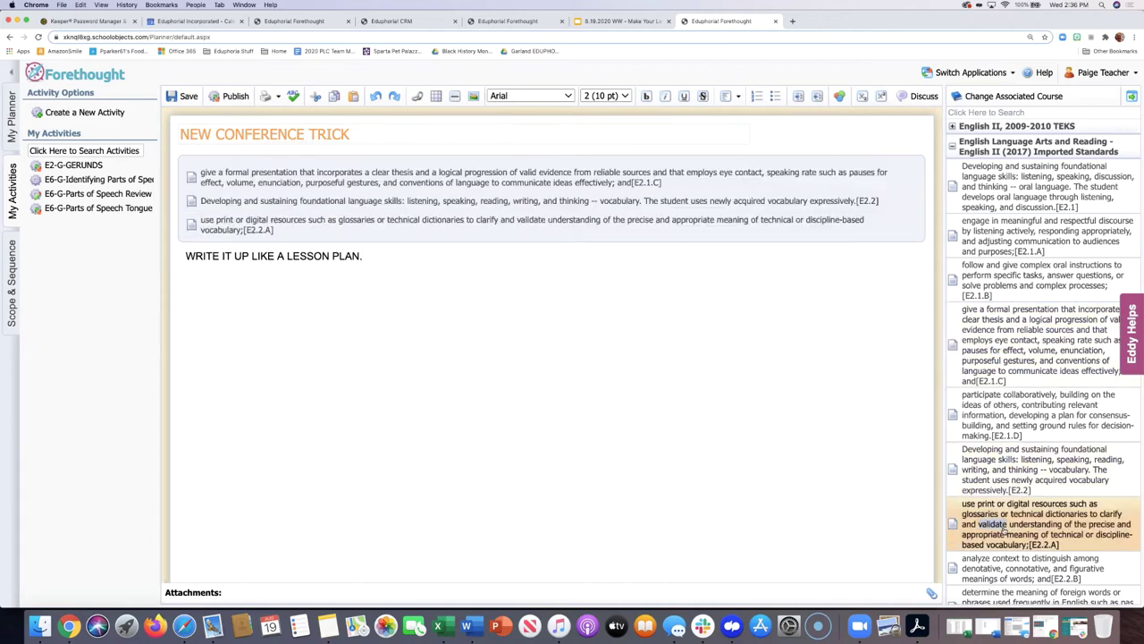
Save the NEW CONFERENCE TRICK activity and reload the page to refresh the activities list.
left_click(182, 96)
left_click(179, 97)
left_click(37, 38)
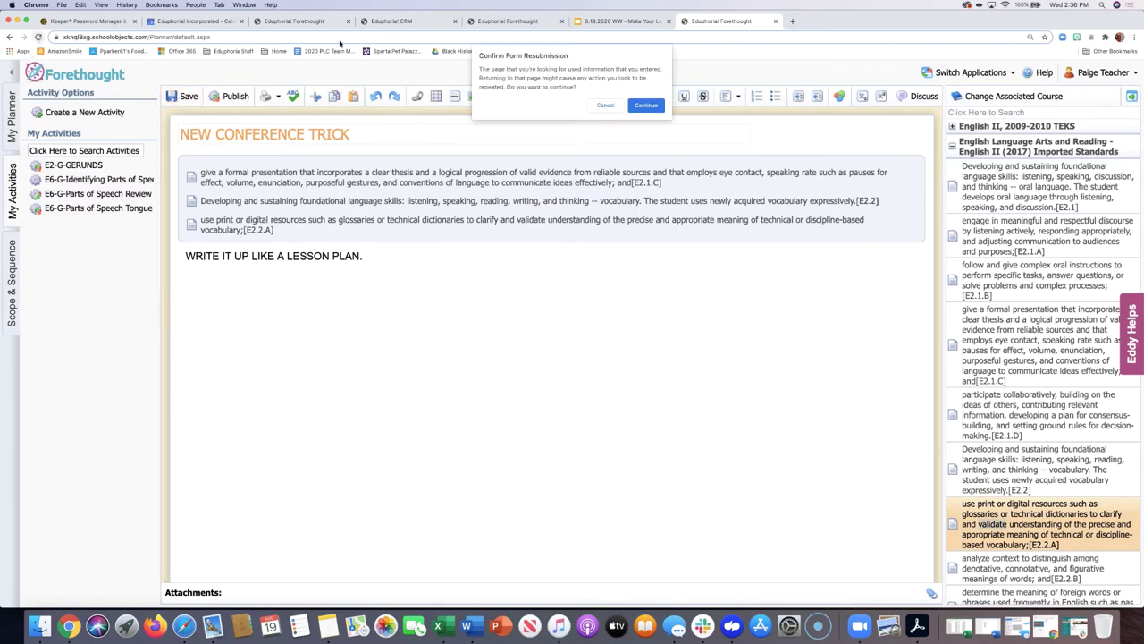
left_click(659, 106)
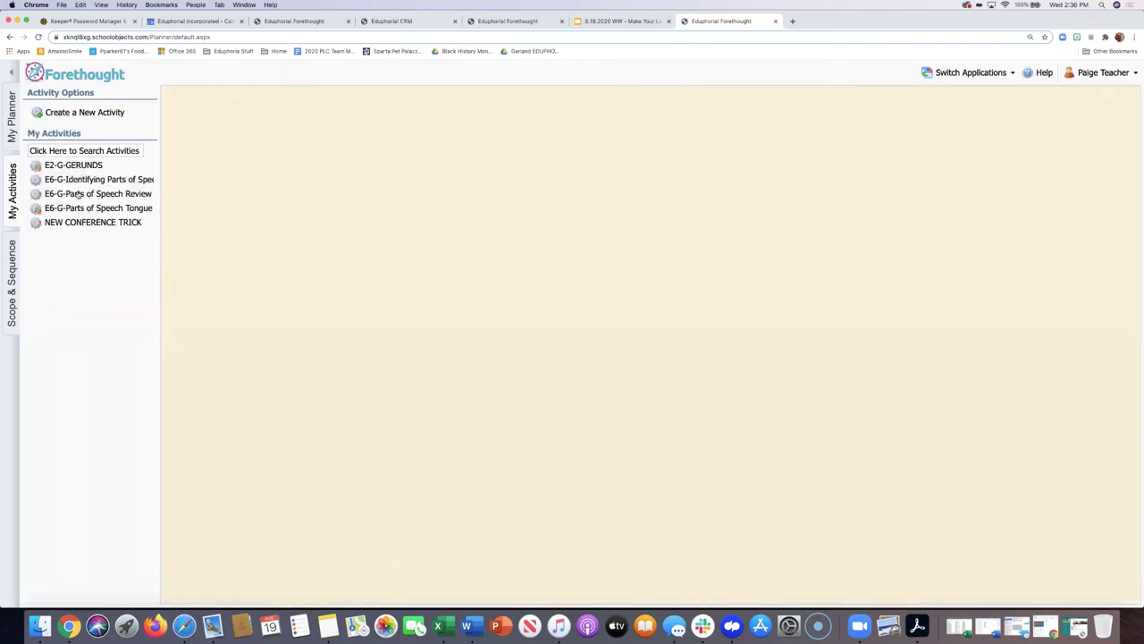
Reopen the NEW CONFERENCE TRICK activity, and hide and restore the learning standards list.
left_click(78, 223)
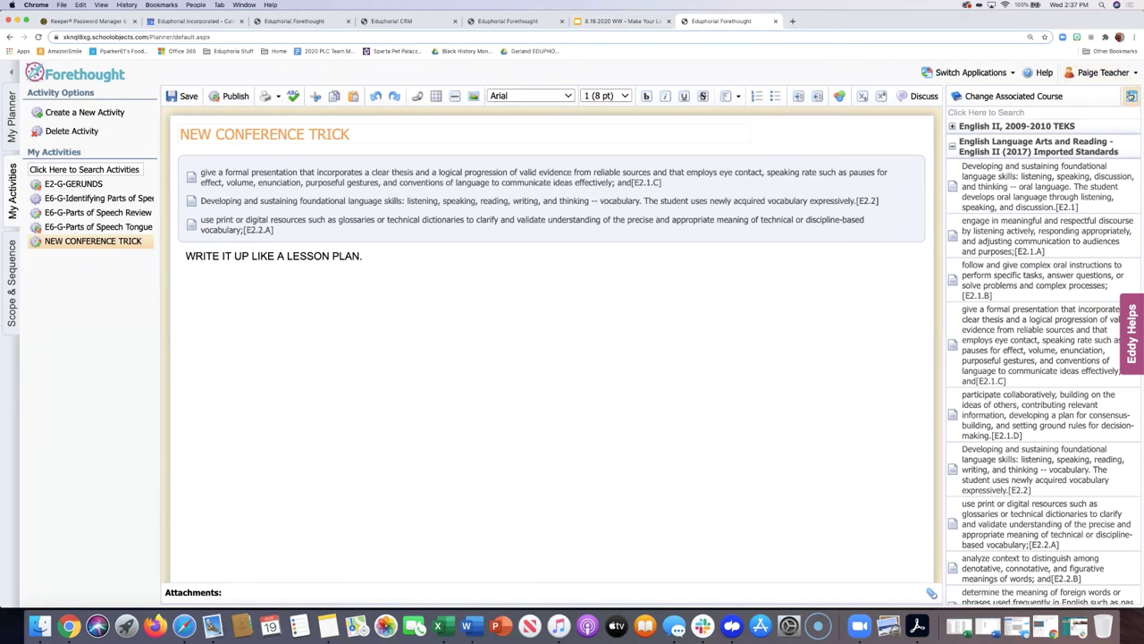
left_click(1131, 96)
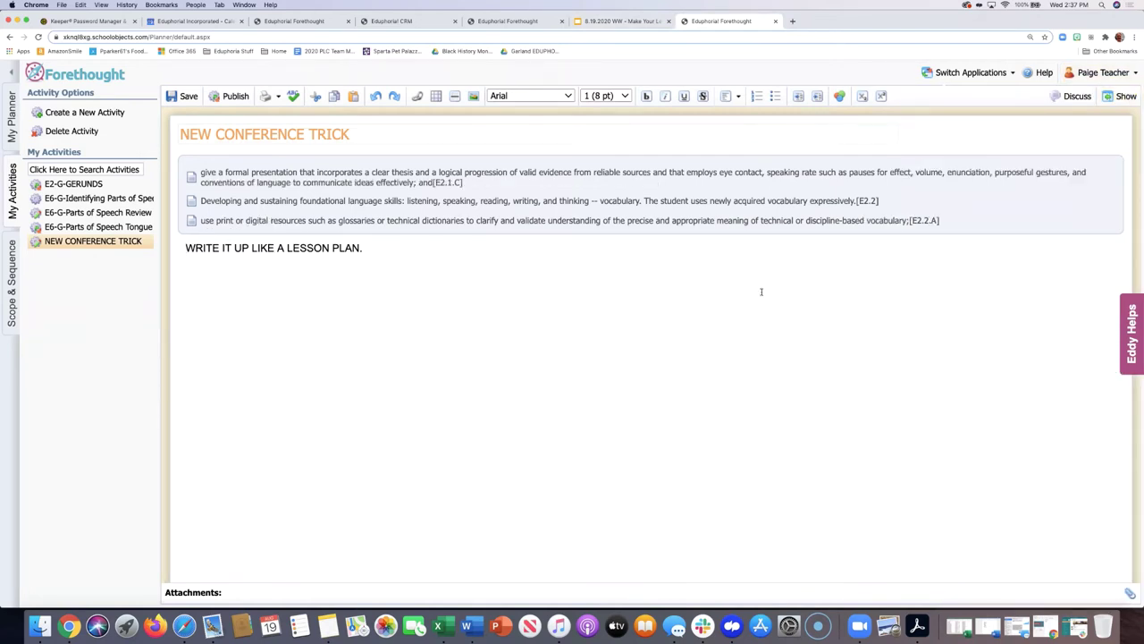
left_click(1119, 96)
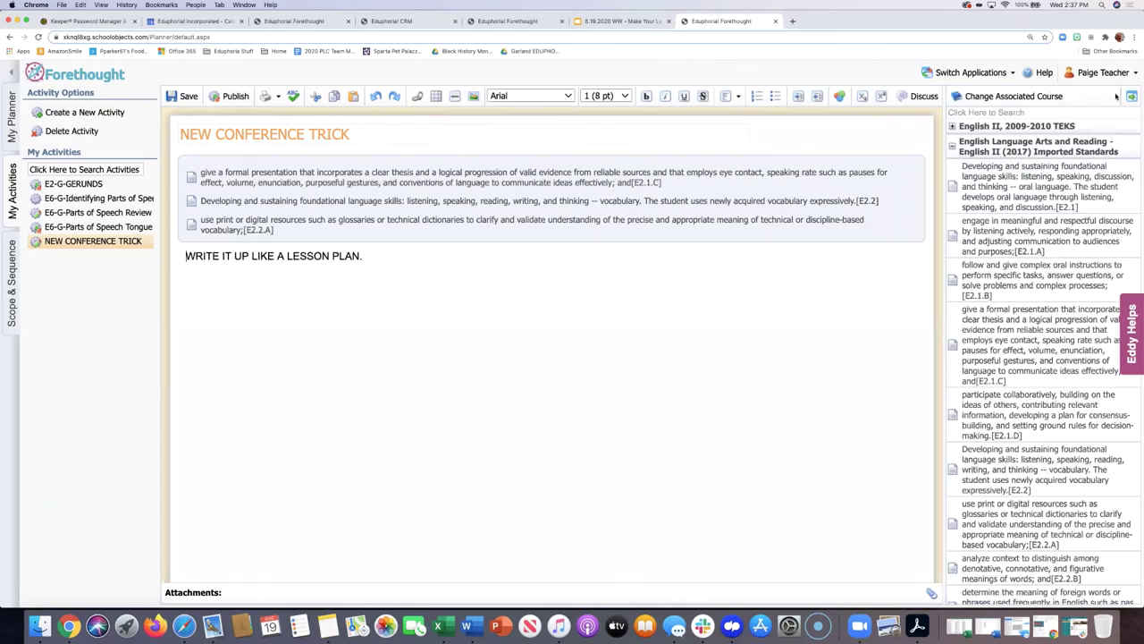
Open the course reassignment for the NEW CONFERENCE TRICK activity and browse the Middle School subjects under another course.
left_click(1037, 97)
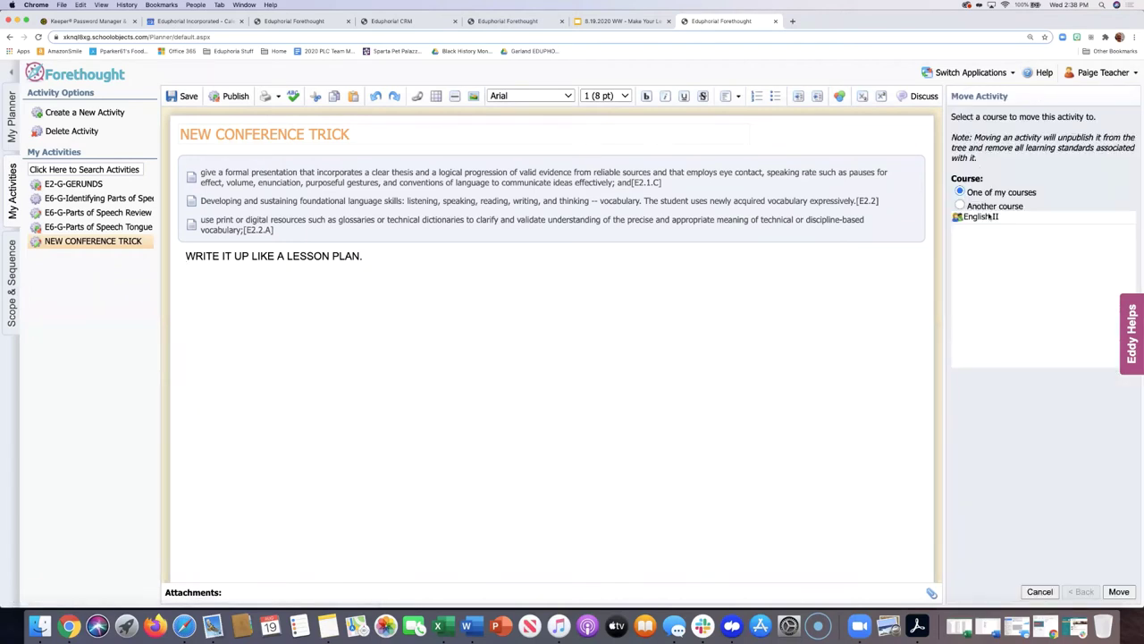
left_click(960, 206)
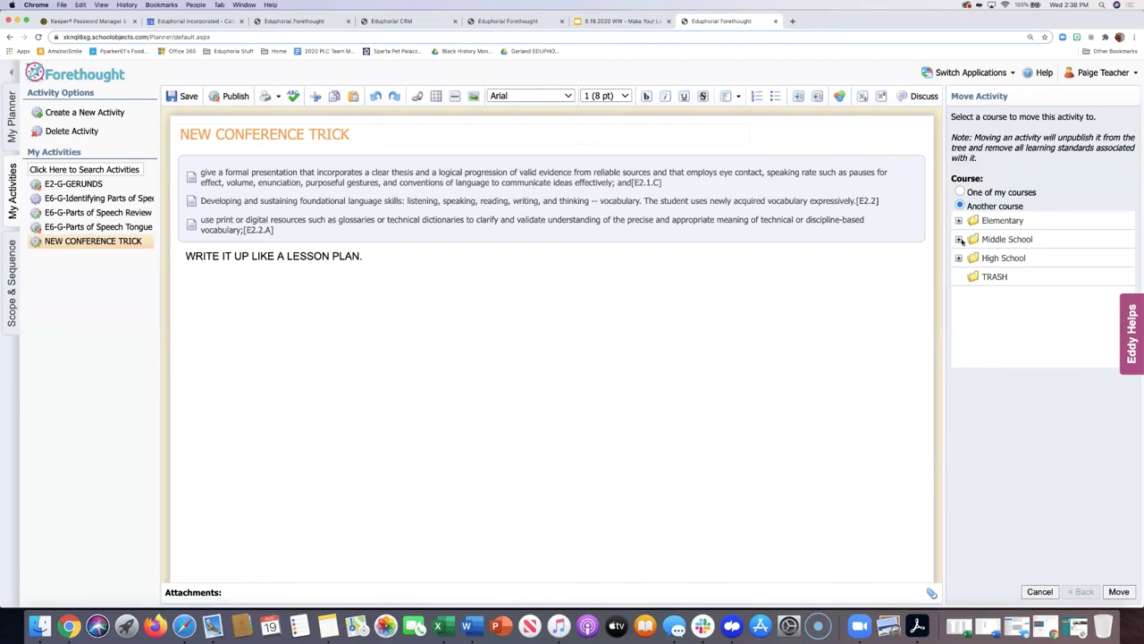
left_click(959, 239)
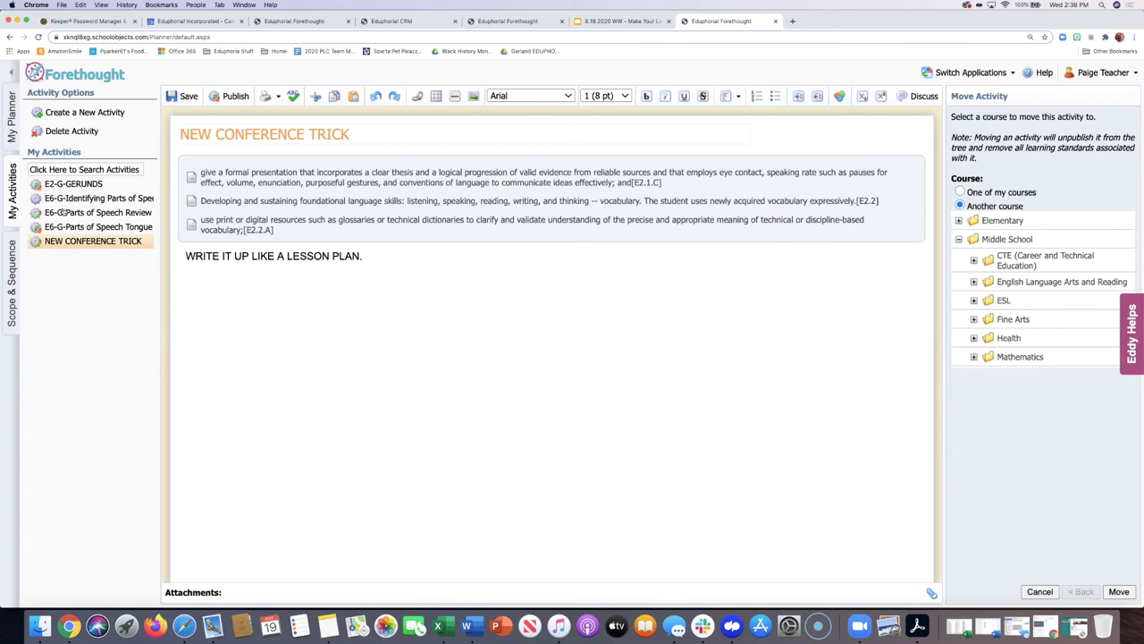
Switch to the Google Slides presentation and advance from Using Activities to the View the Activity slide.
left_click(613, 21)
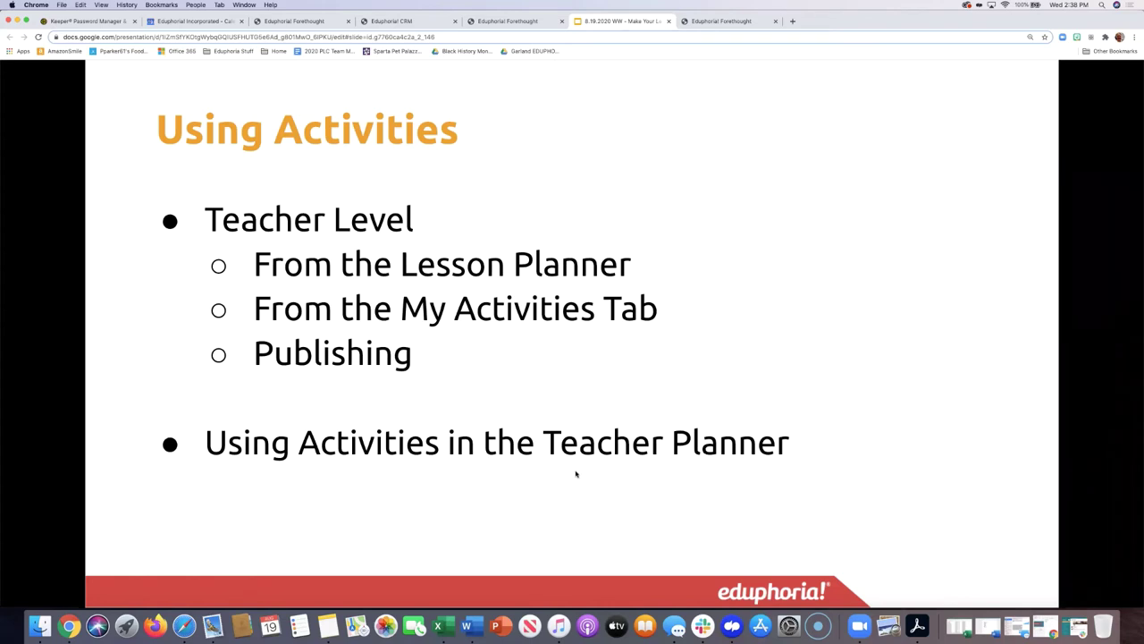
key("Right")
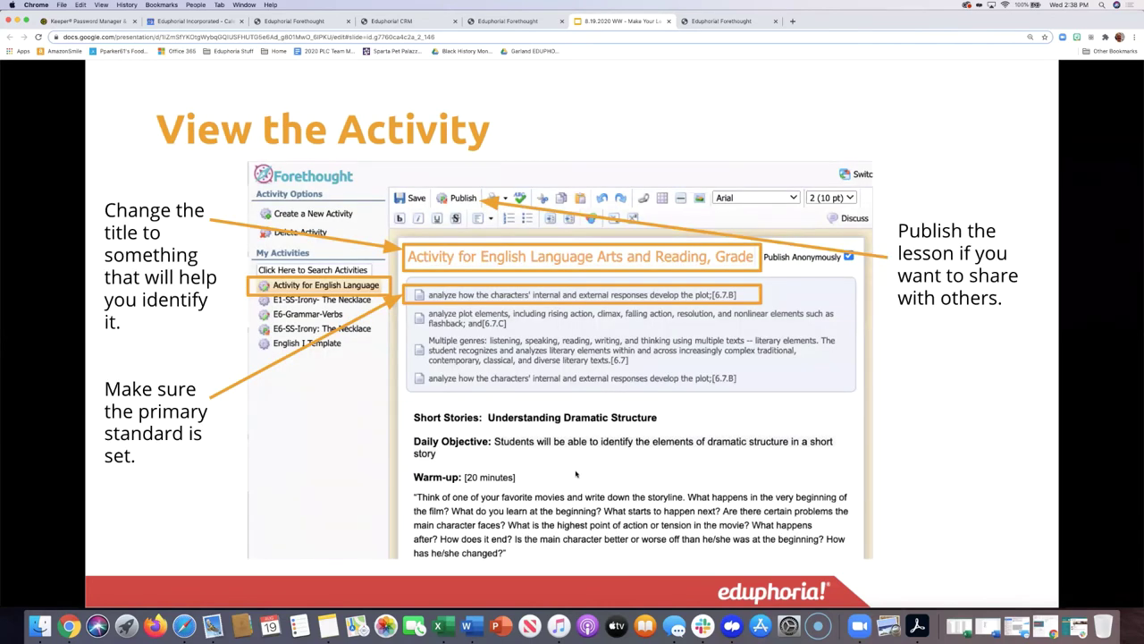
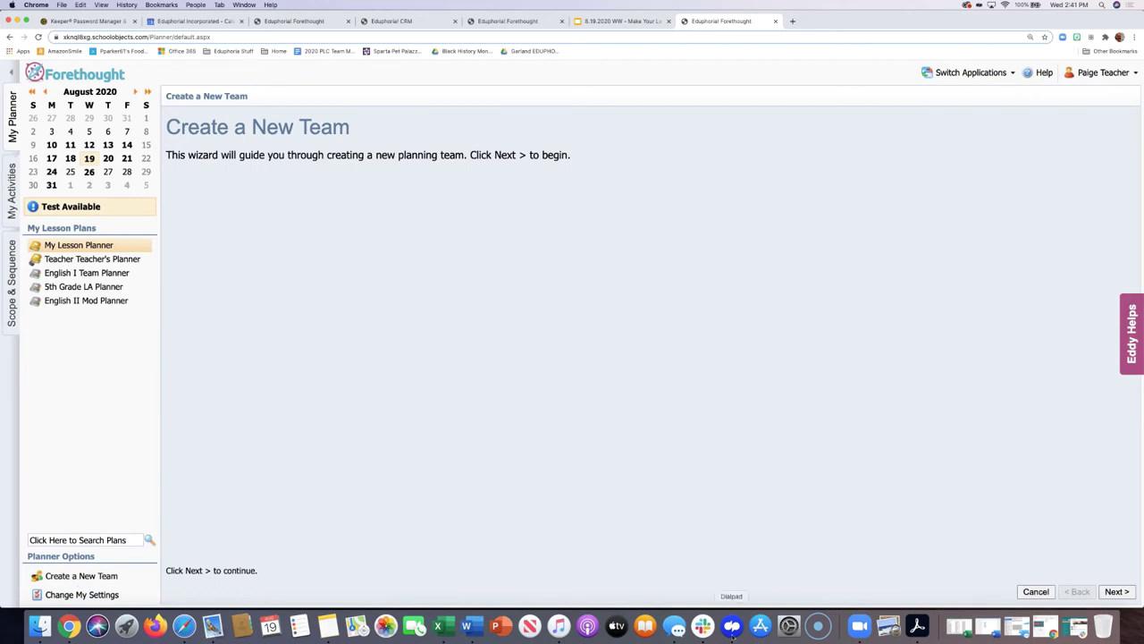
Start the new planning team and name it GRADE 6 ELAR.
left_click(1123, 591)
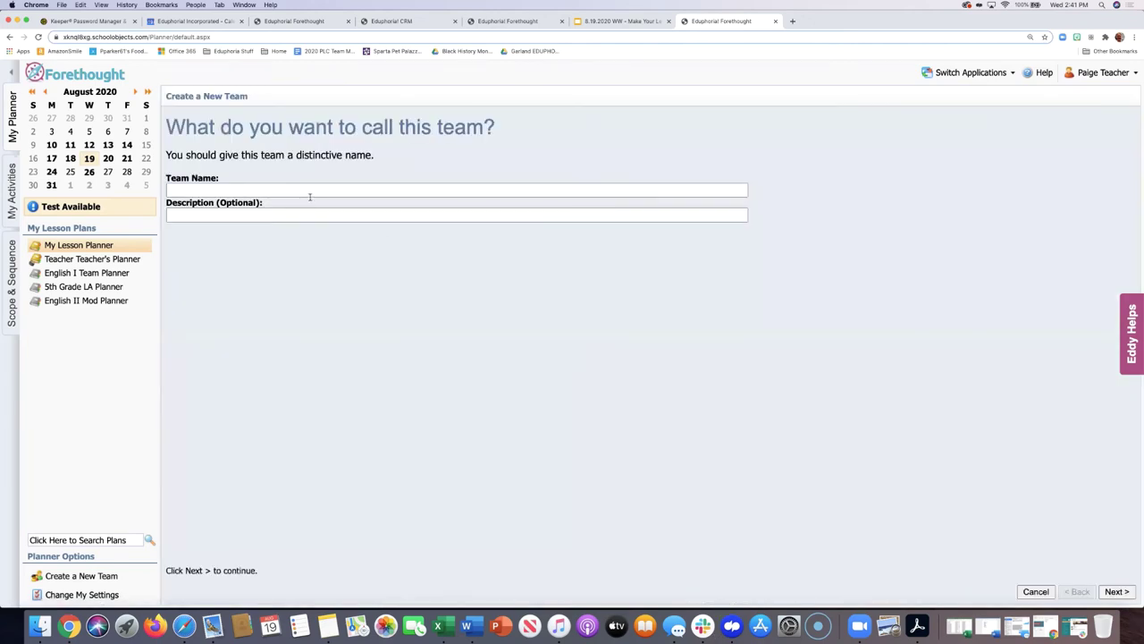
left_click(272, 187)
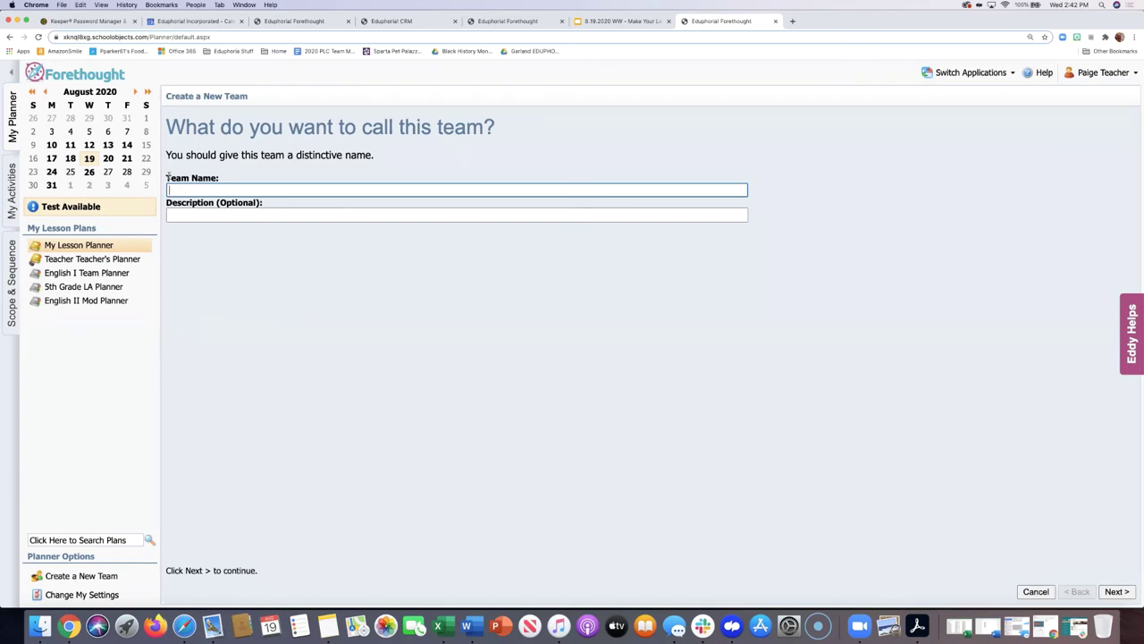
type("GRADE 6 ELAR")
left_click(1116, 592)
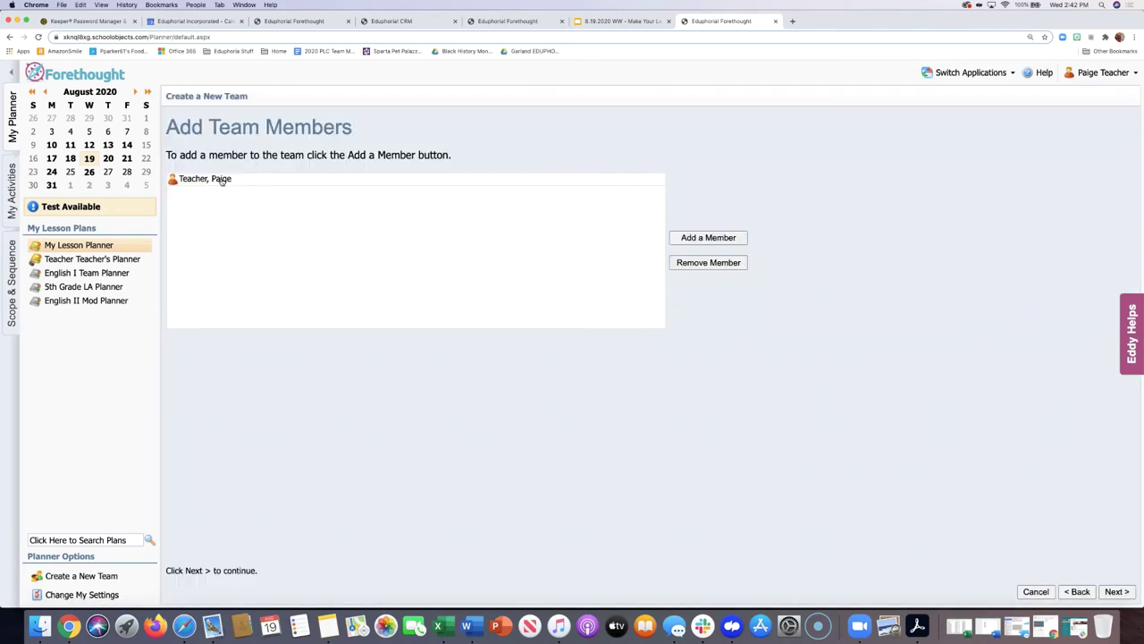
Search for teacher accounts and add the third person in the results to the team.
left_click(730, 238)
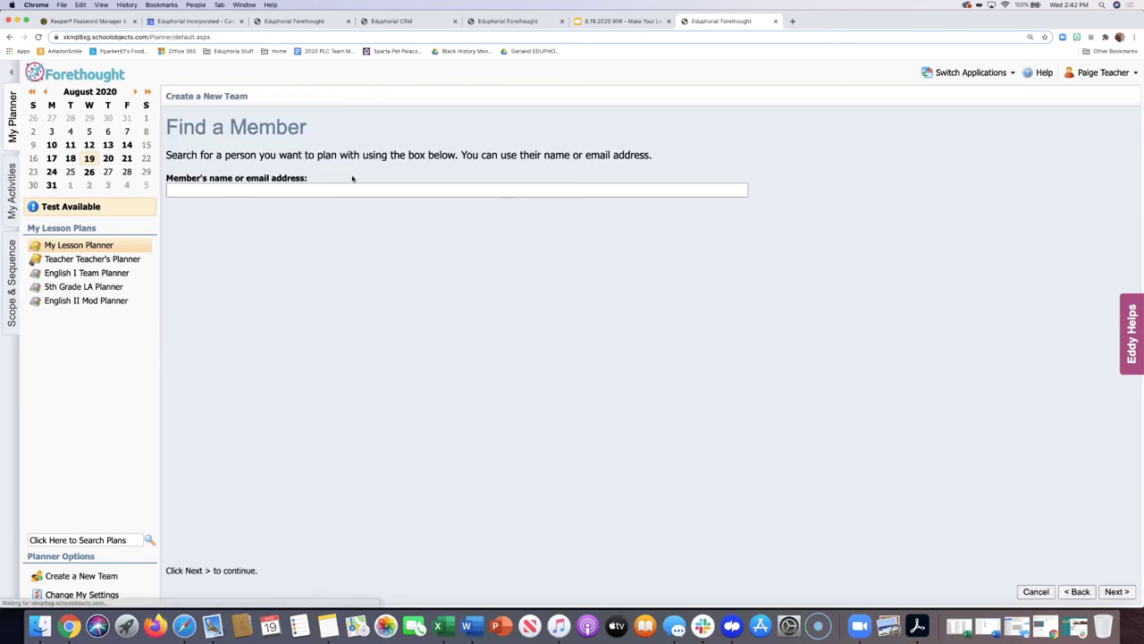
left_click(341, 188)
type("te")
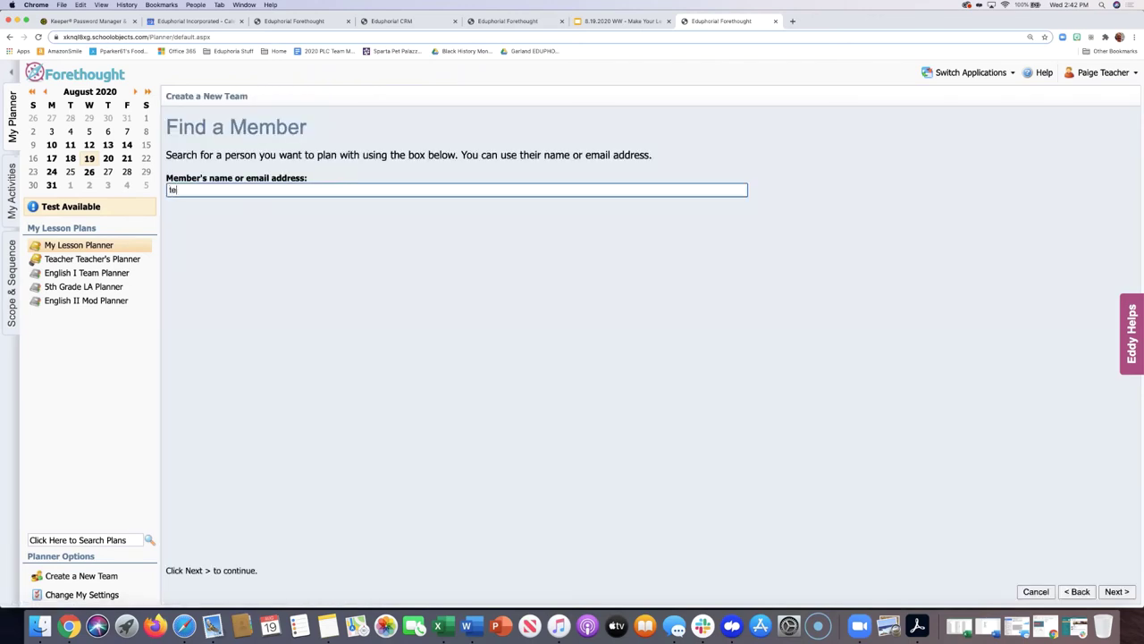
type("acerher")
left_click(1115, 591)
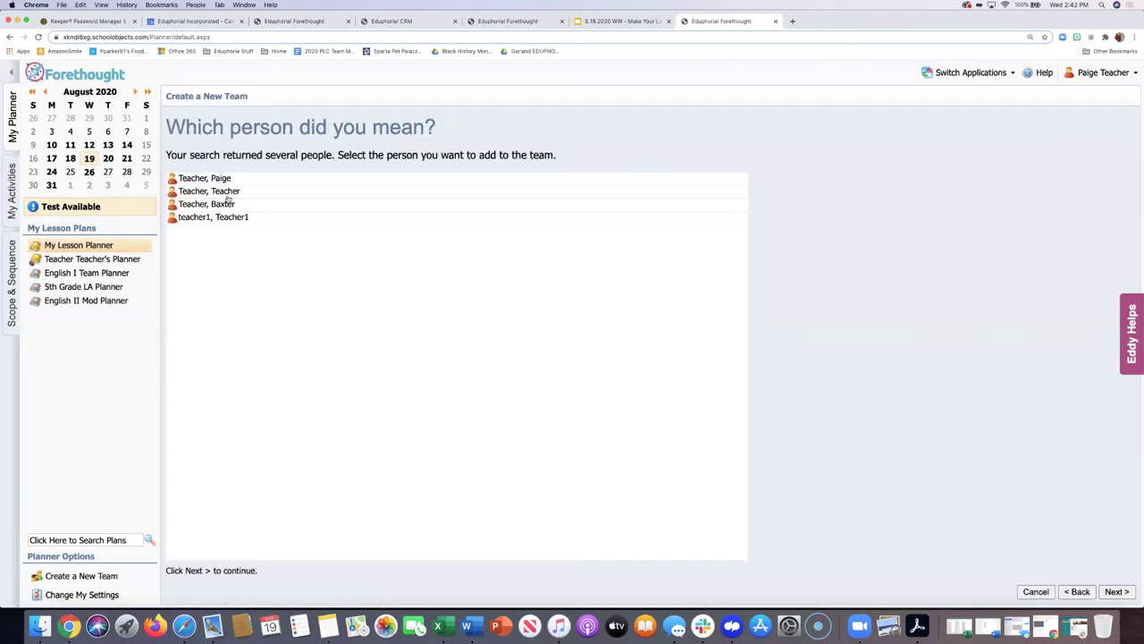
left_click(201, 205)
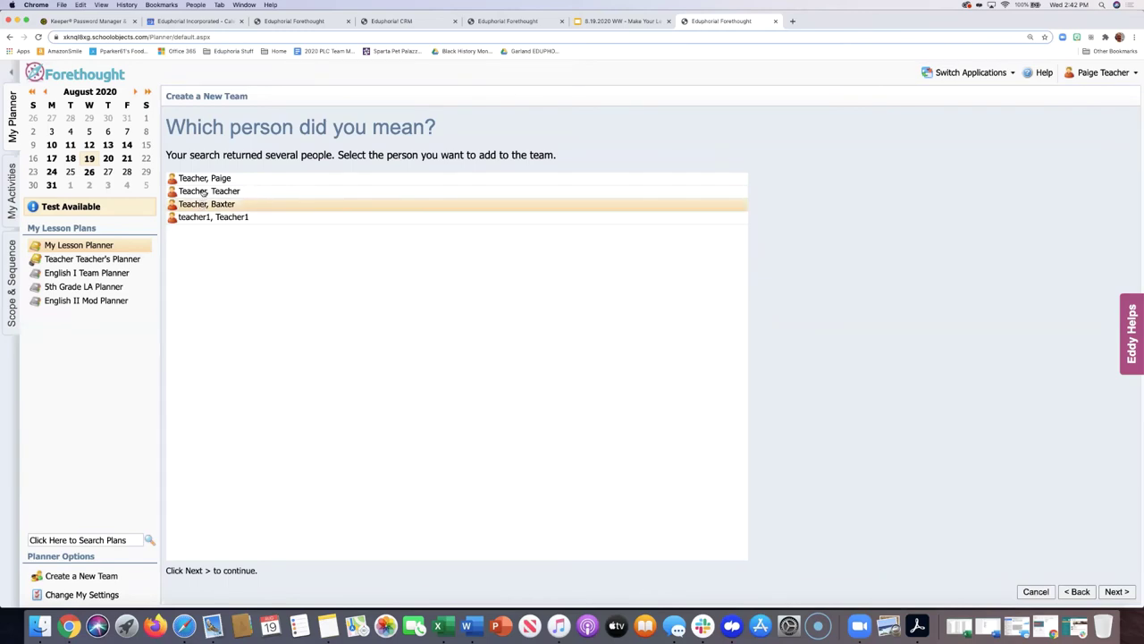
left_click(203, 193)
left_click(202, 204)
left_click(1111, 592)
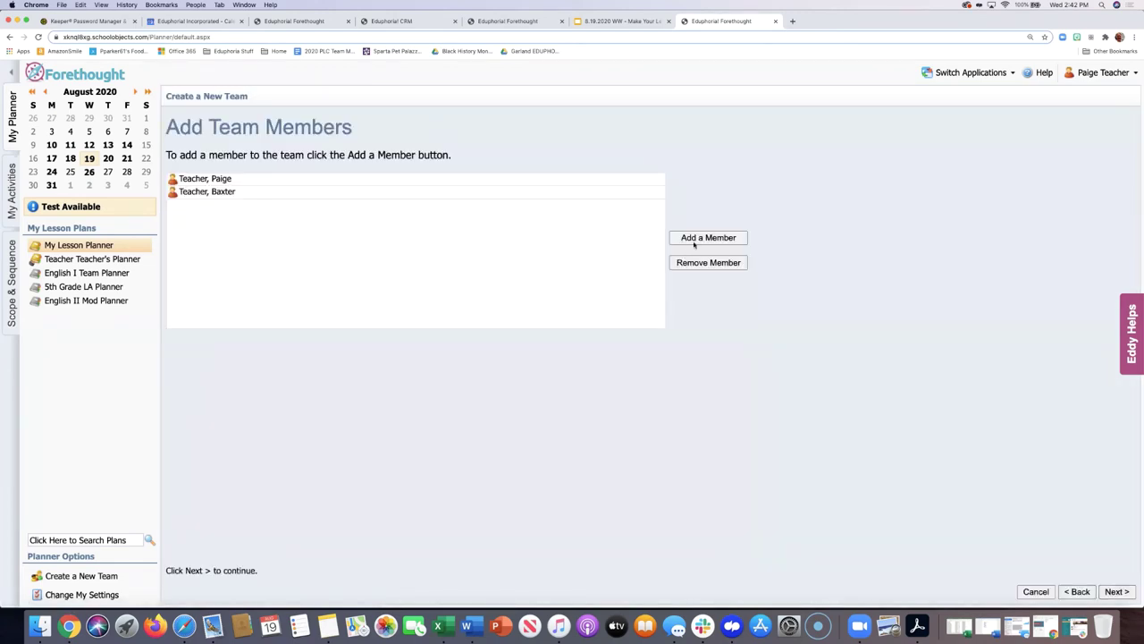
Search for "teacher" again and add the second person in the results as another team member.
left_click(707, 238)
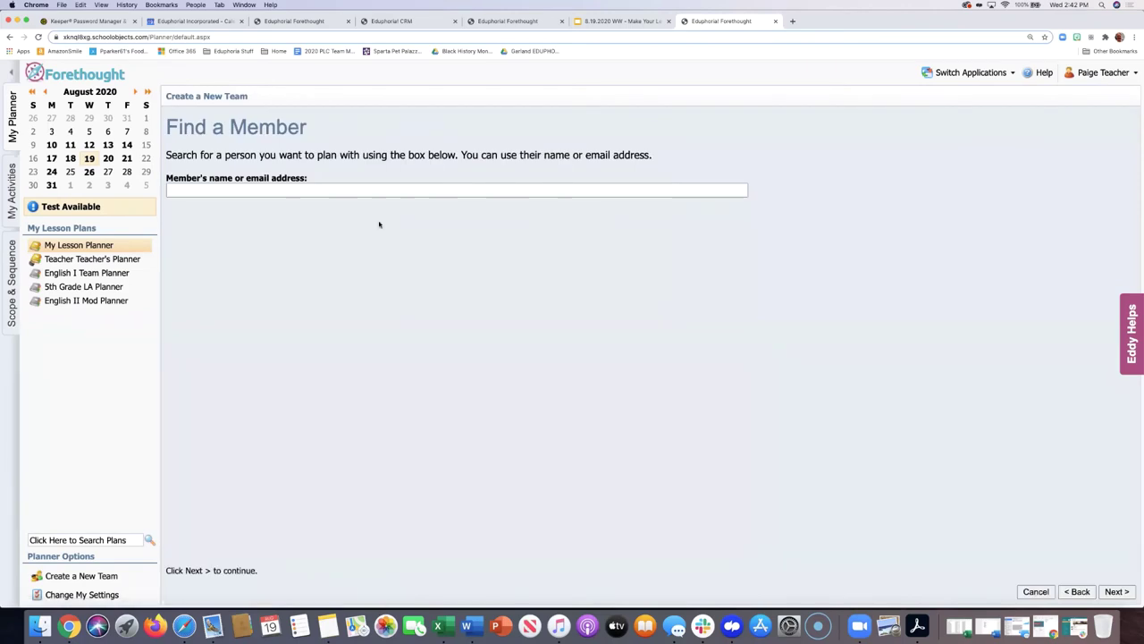
left_click(360, 188)
type("teache")
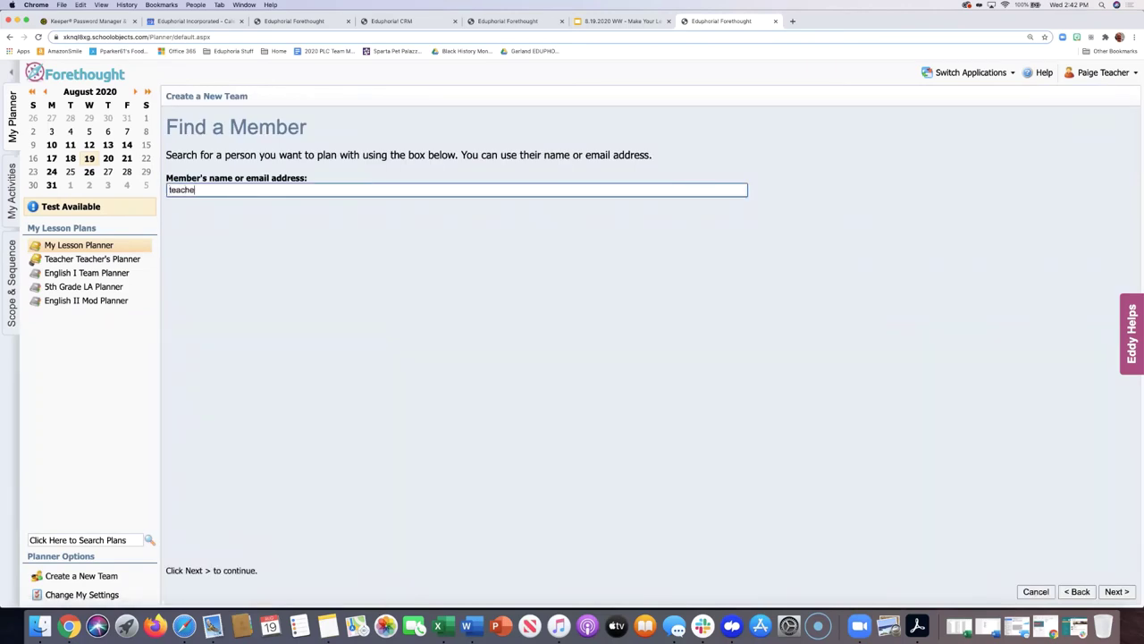
type("r")
left_click(1116, 590)
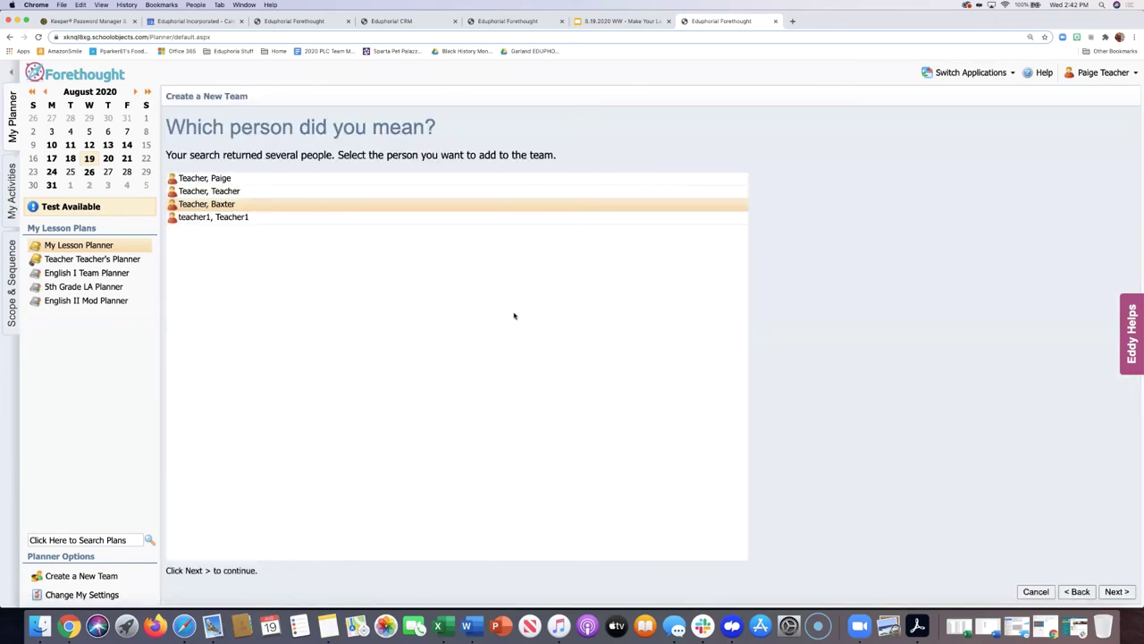
left_click(240, 191)
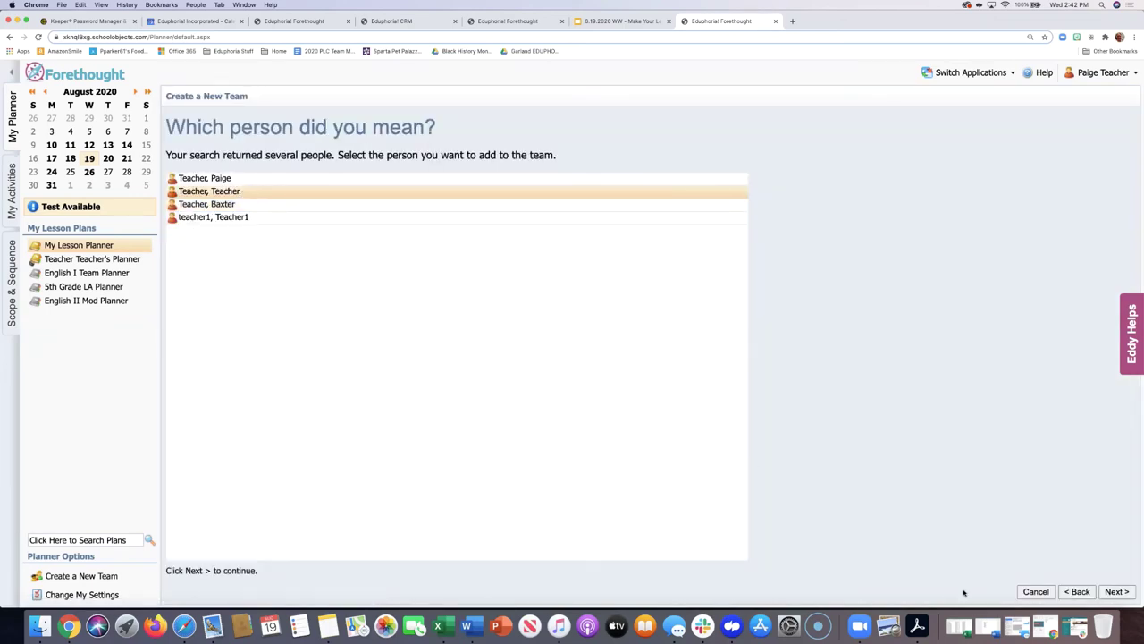
left_click(1114, 591)
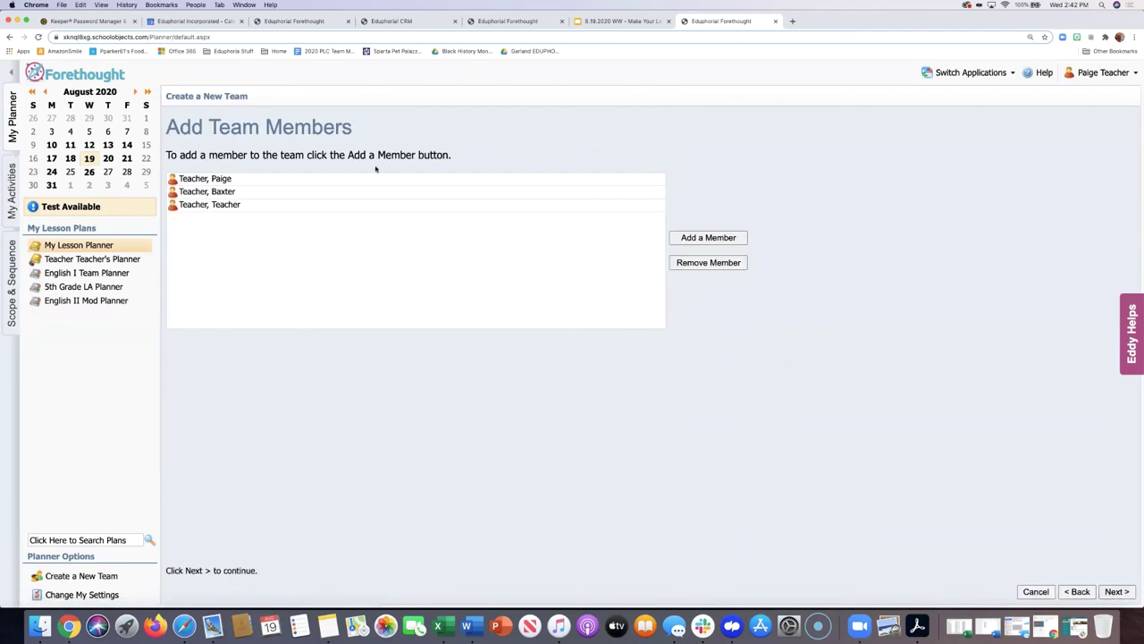
Add the Middle School course English Language Arts and Reading, Grade 6, to the team and save it.
left_click(1111, 591)
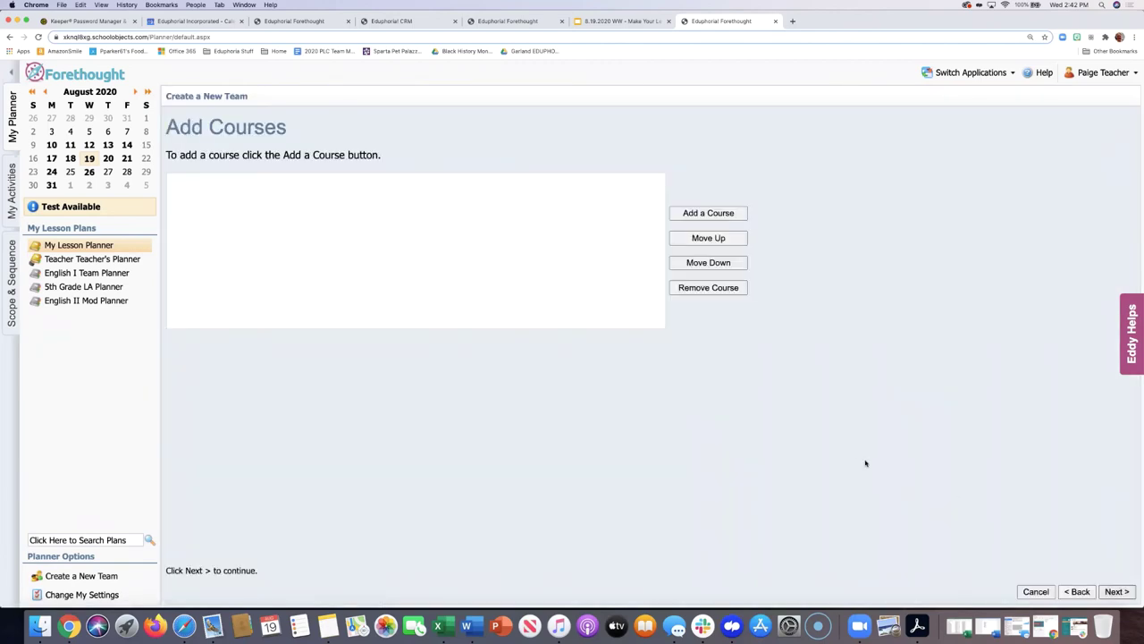
left_click(689, 213)
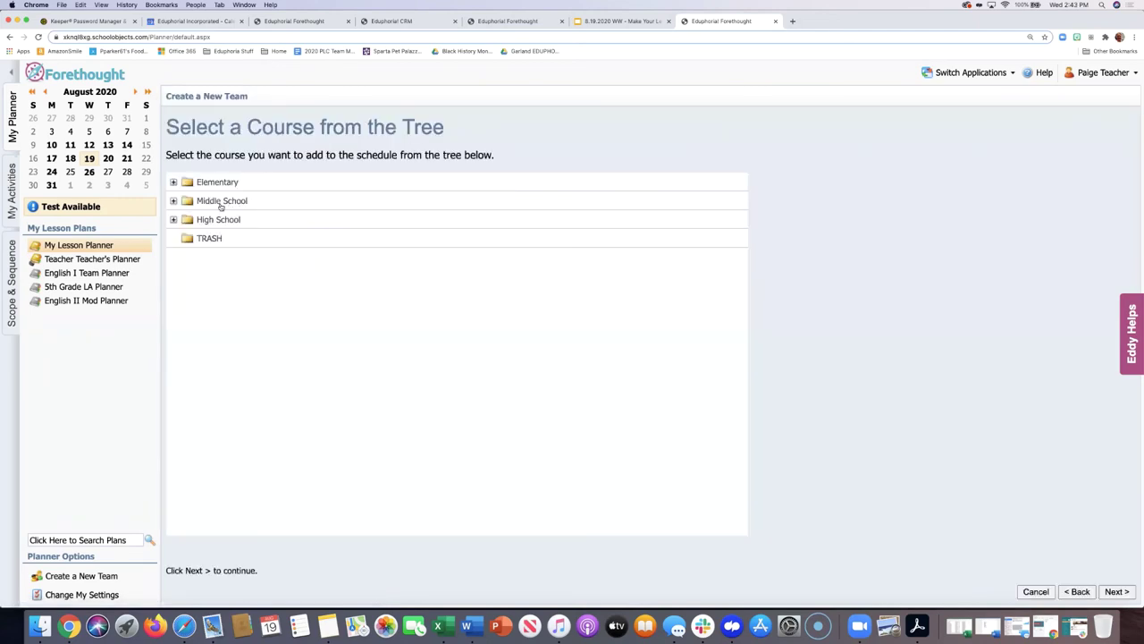
left_click(210, 201)
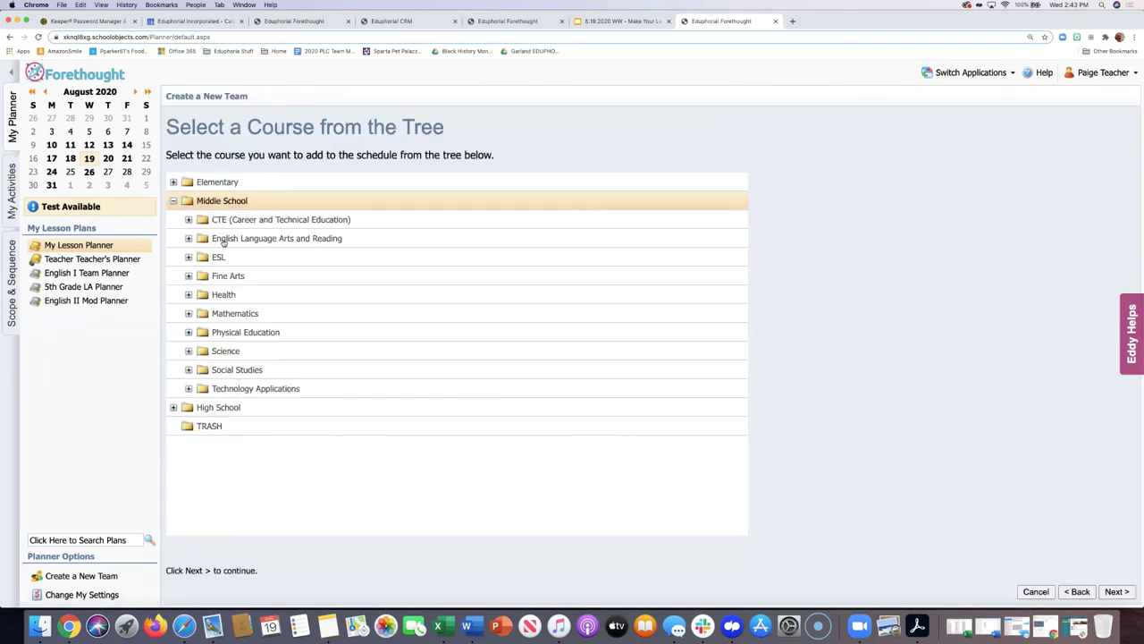
left_click(223, 240)
left_click(233, 260)
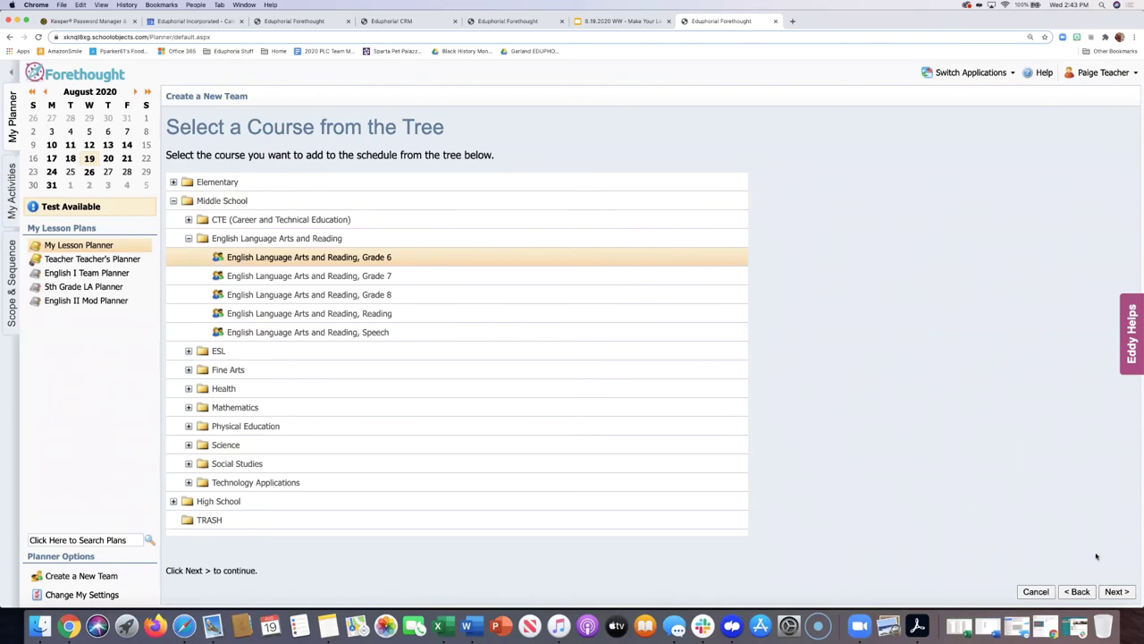
left_click(1116, 592)
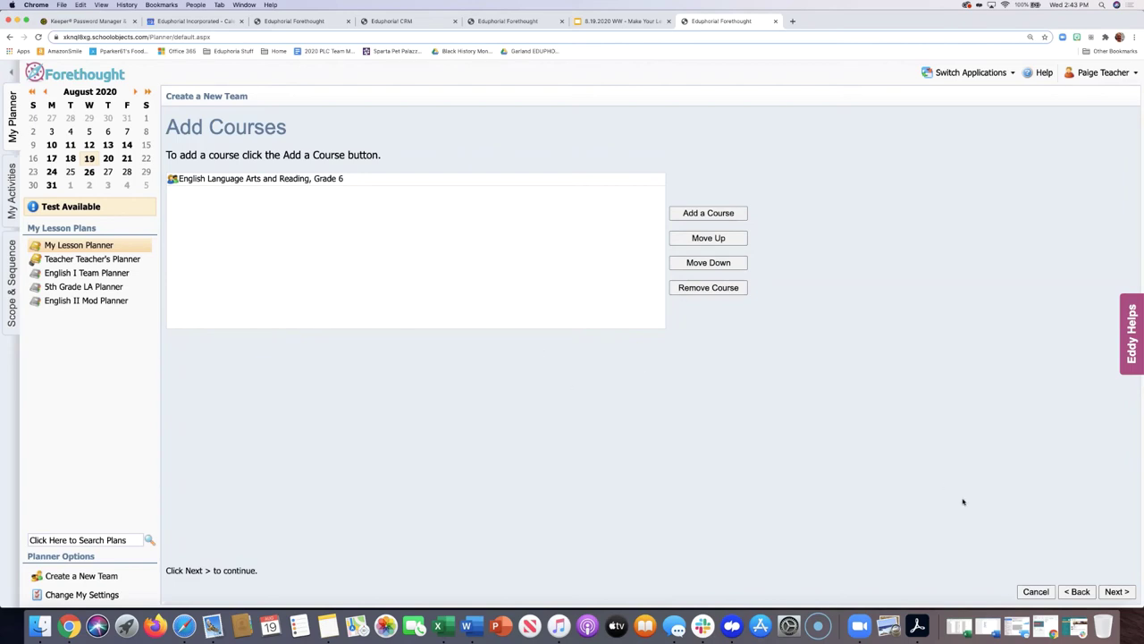
left_click(1114, 592)
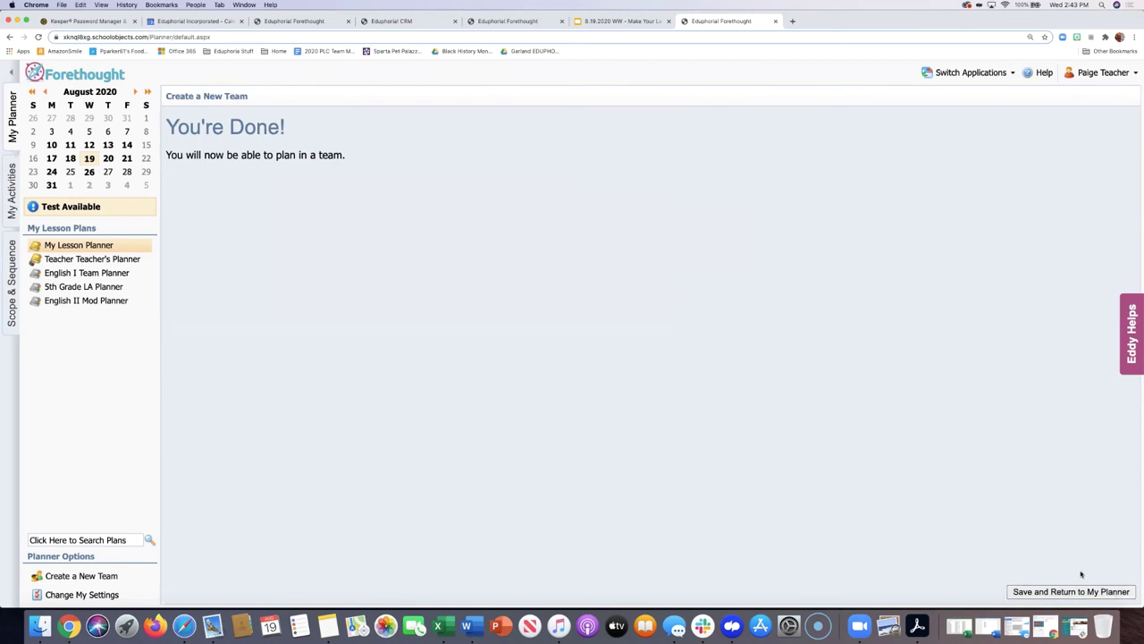
left_click(1078, 592)
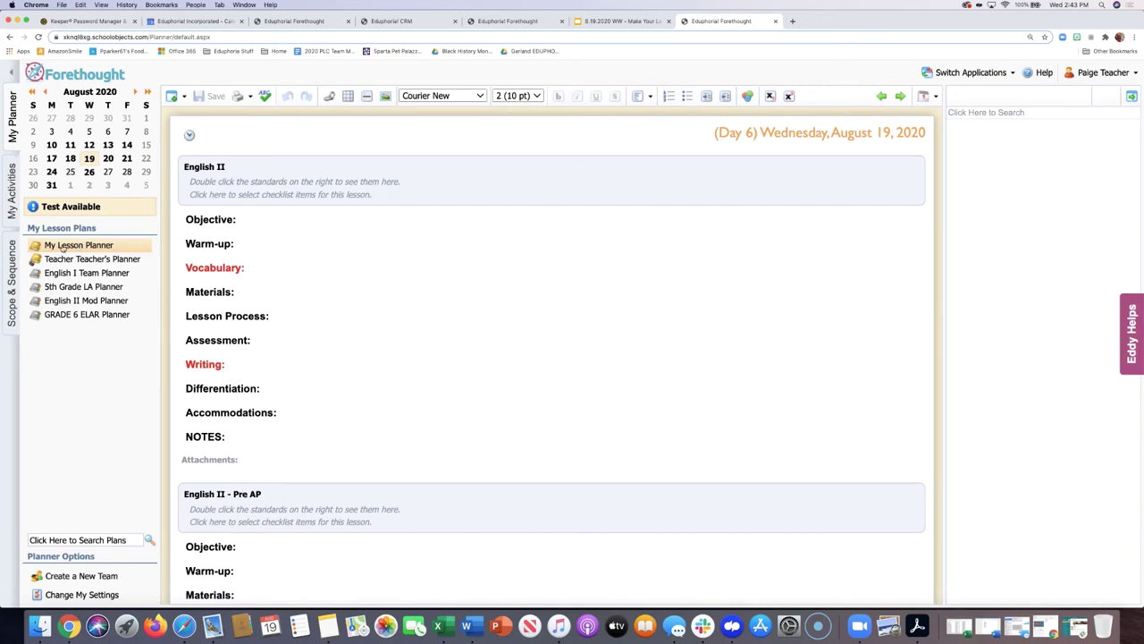
Open the GRADE 6 ELAR team planner, and expand and close the August 19 lesson's checklist.
left_click(72, 315)
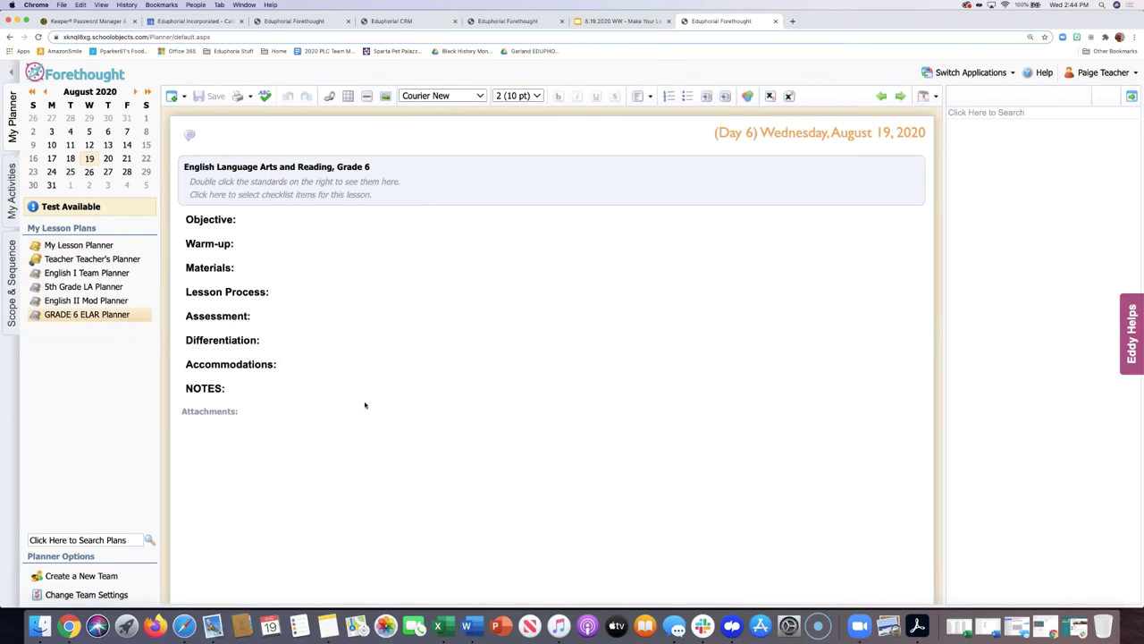
scroll(365, 403, "down", 5)
scroll(365, 403, "up", 5)
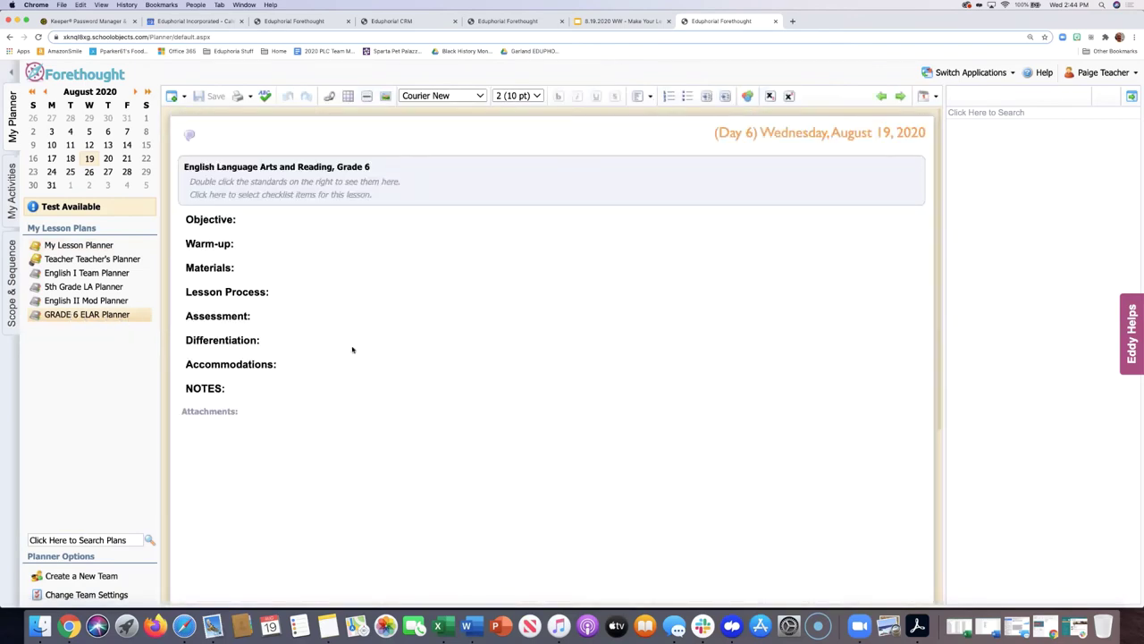
left_click(495, 193)
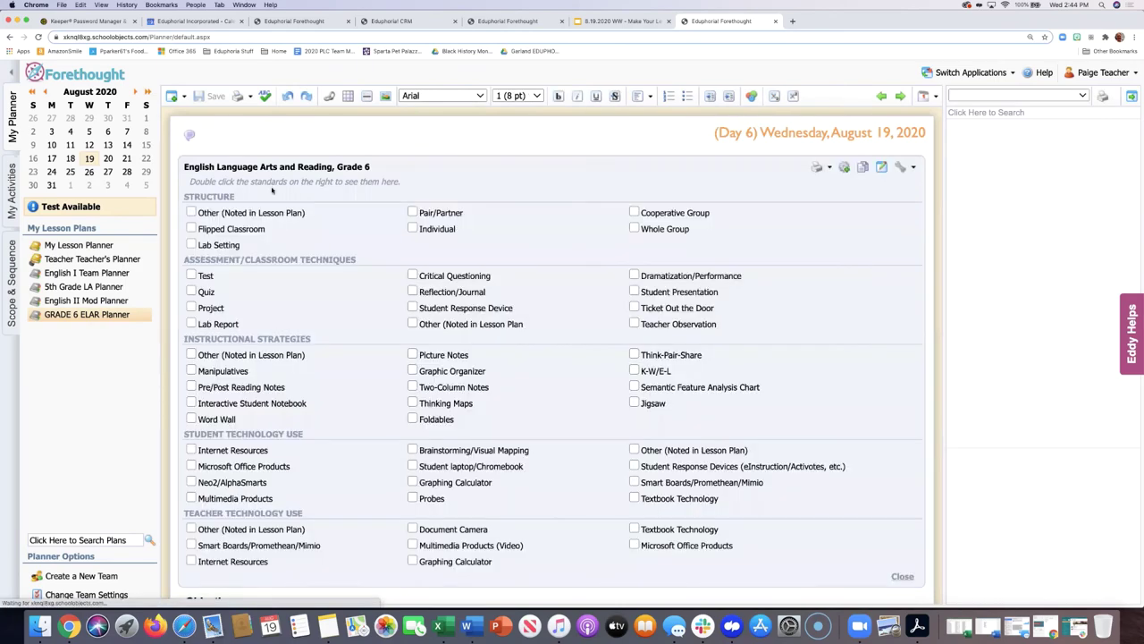
left_click(902, 575)
left_click(252, 227)
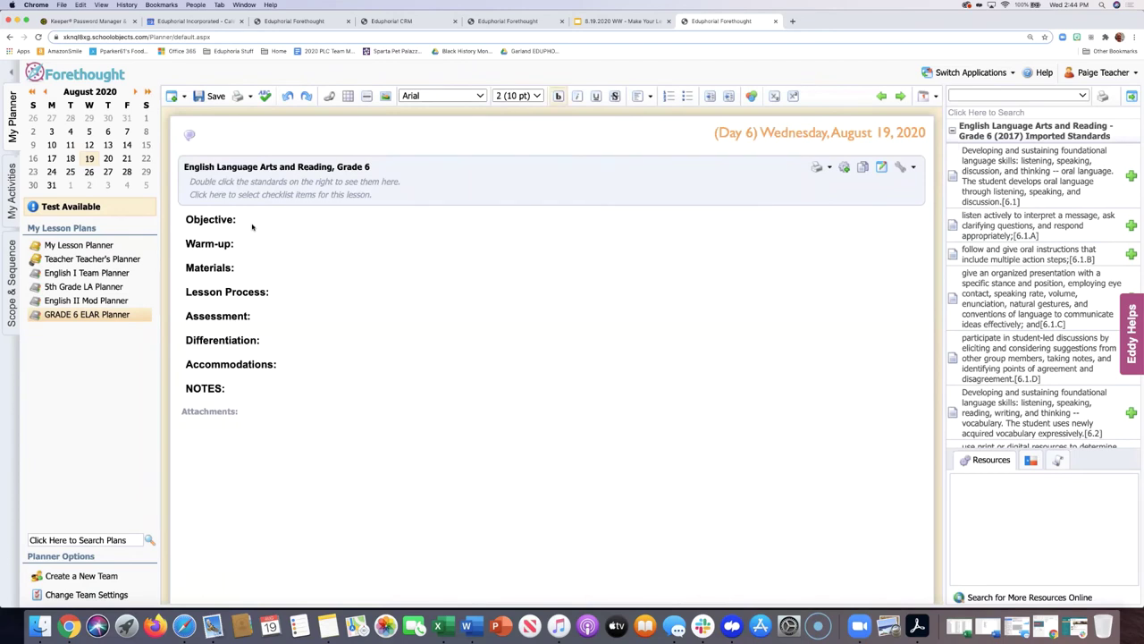
left_click(251, 235)
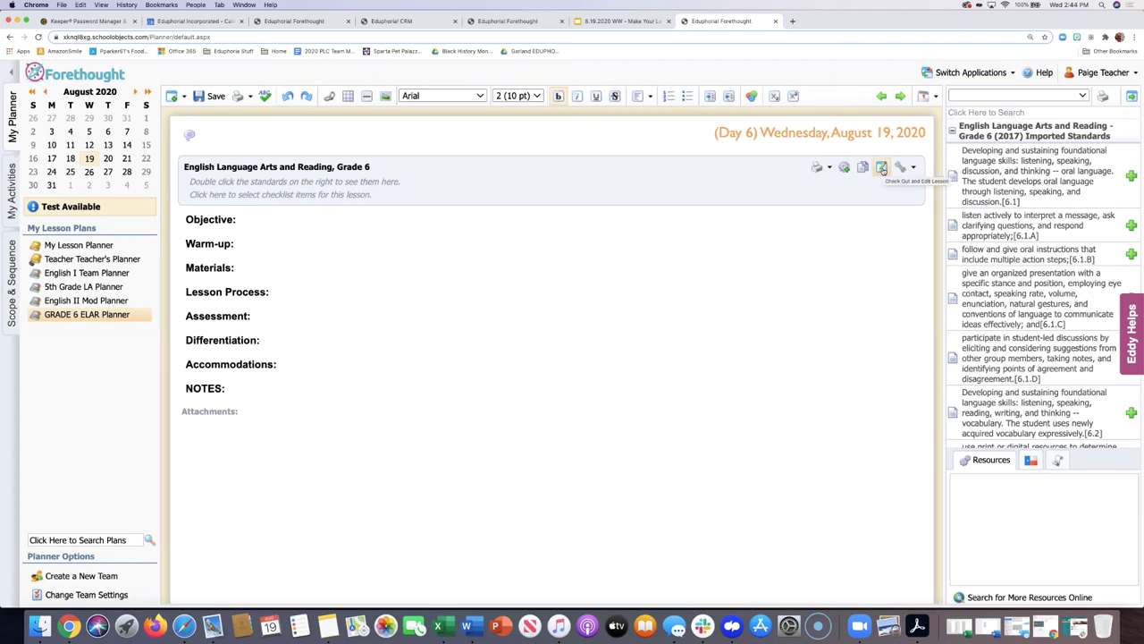
Check out the Grade 6 lesson for editing and enter the objective "My students wil..." in non-bold text.
left_click(882, 170)
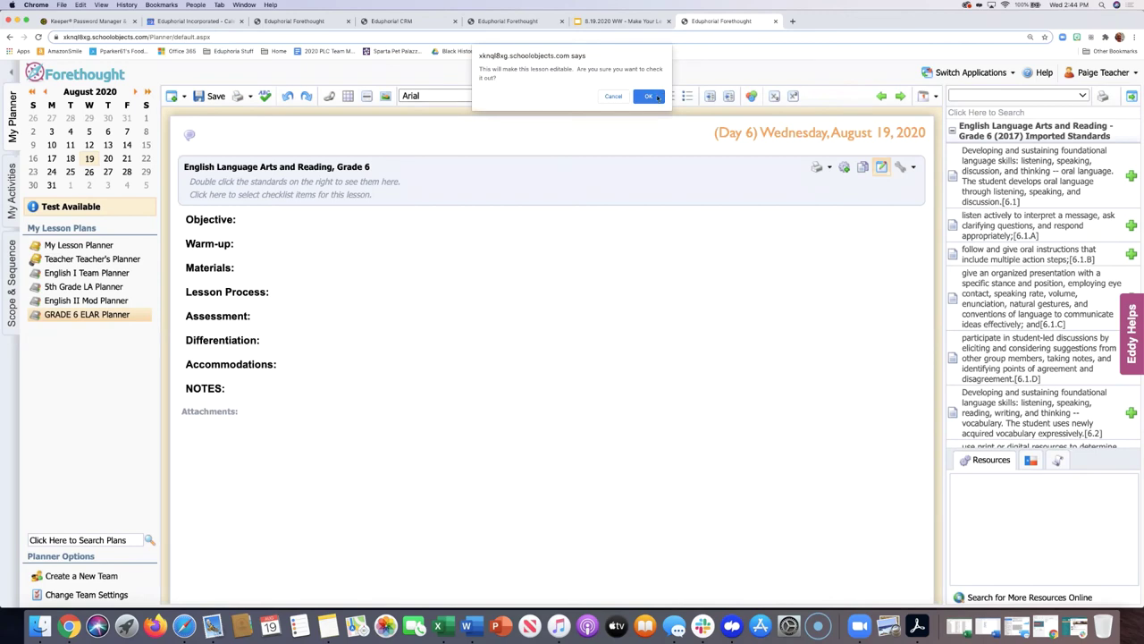
left_click(649, 97)
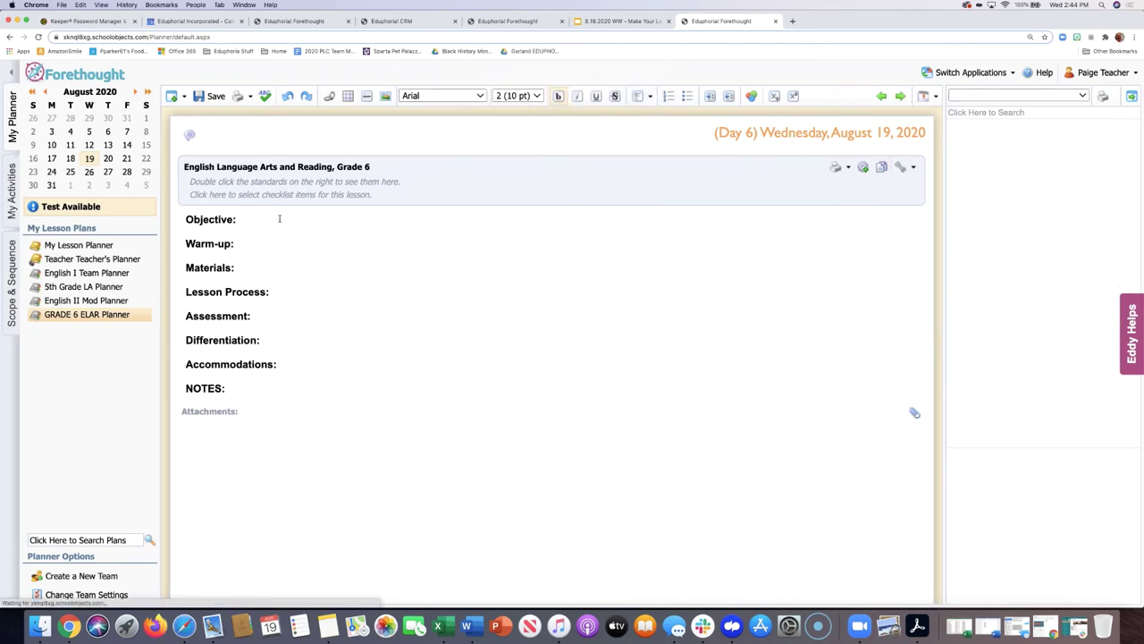
type("My ")
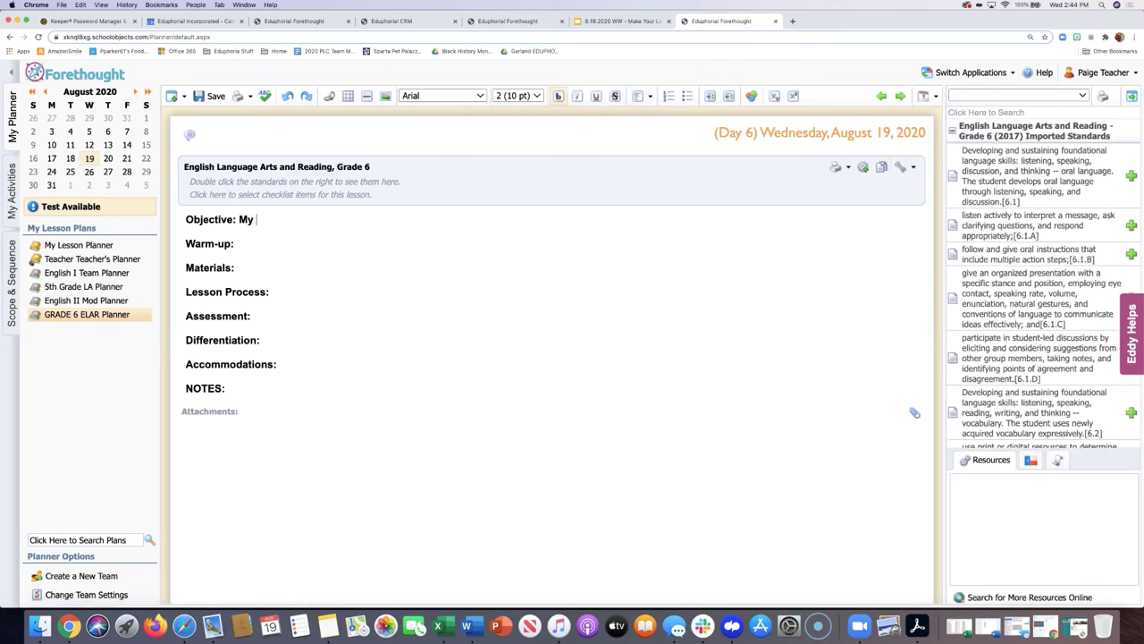
type("students wil...")
left_click(239, 219, "shift")
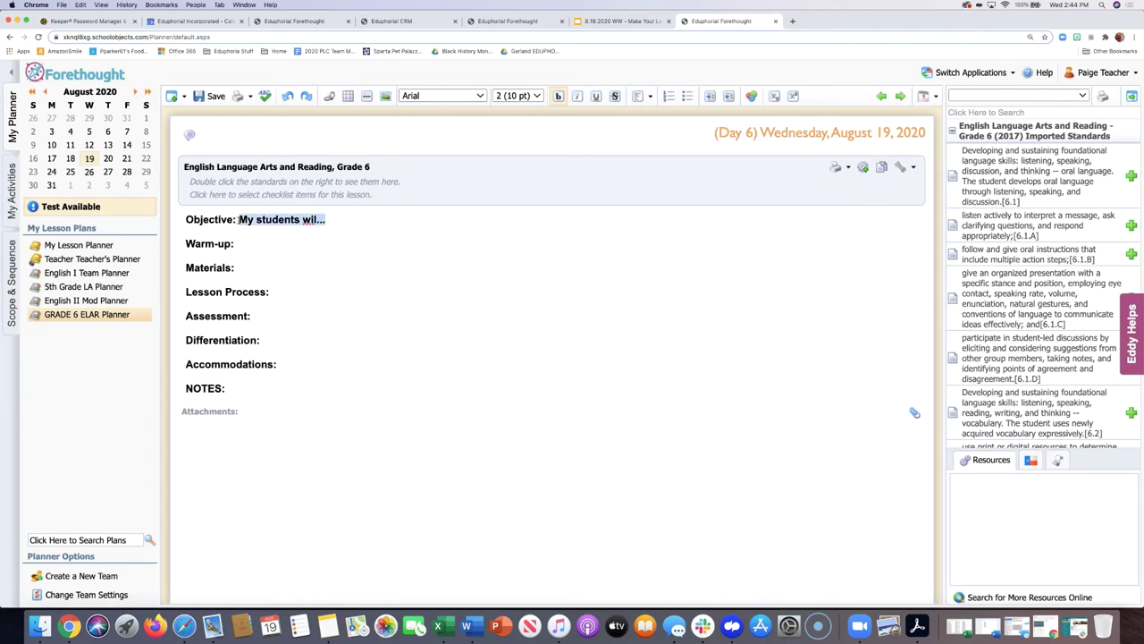
key("super+b")
left_click(325, 339)
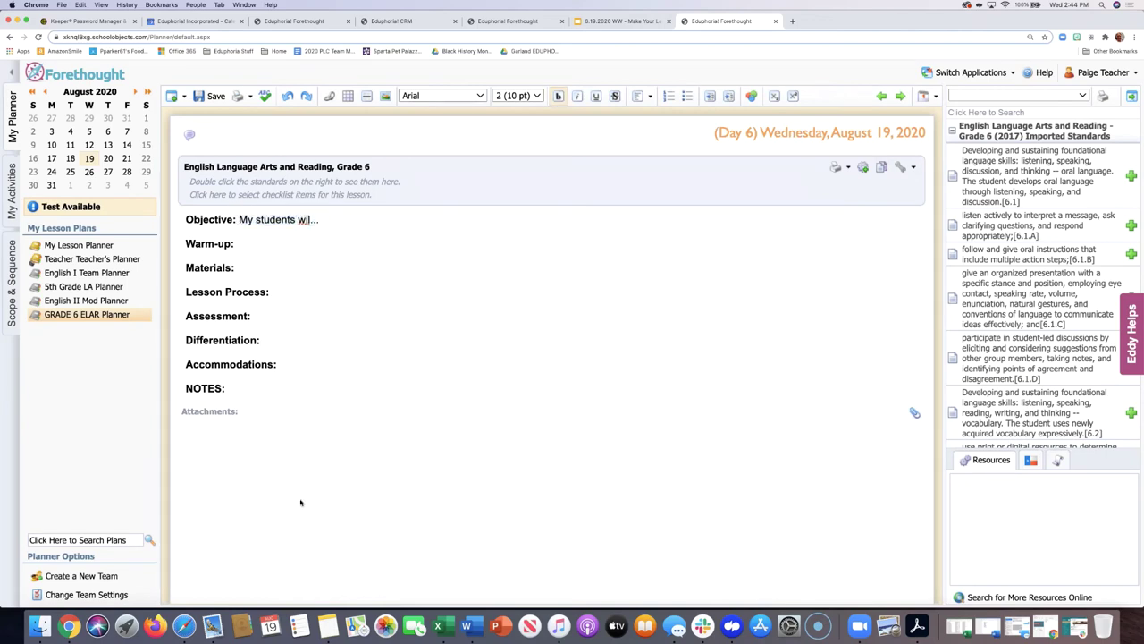
Add standards 6.1.B and 6.1.C to the Grade 6 lesson and save it.
double_click(992, 260)
double_click(992, 291)
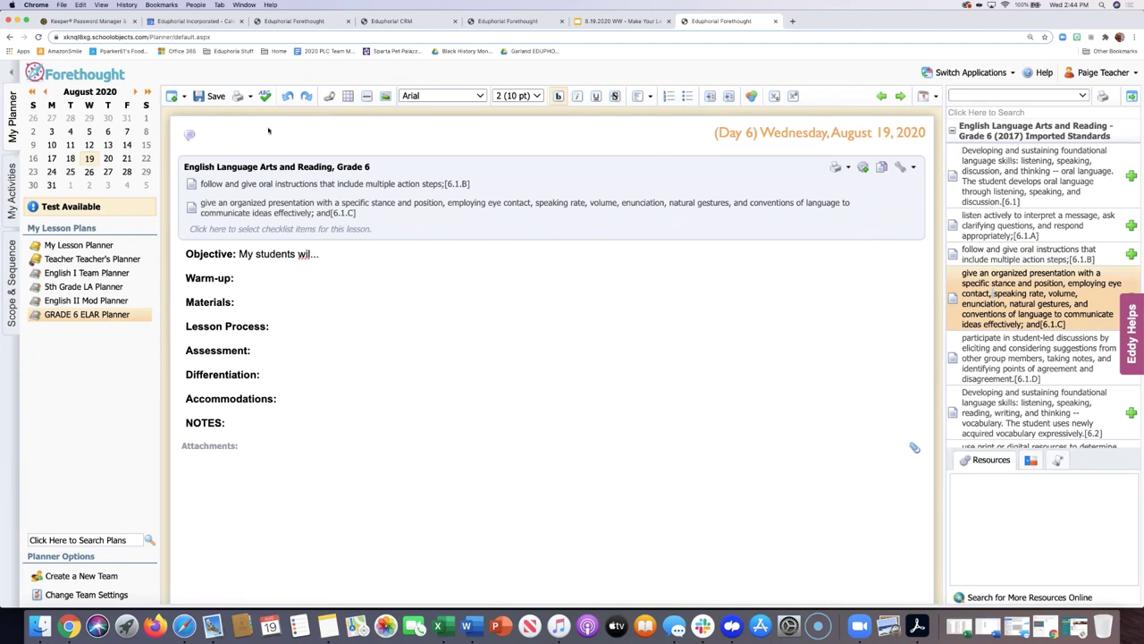
left_click(216, 96)
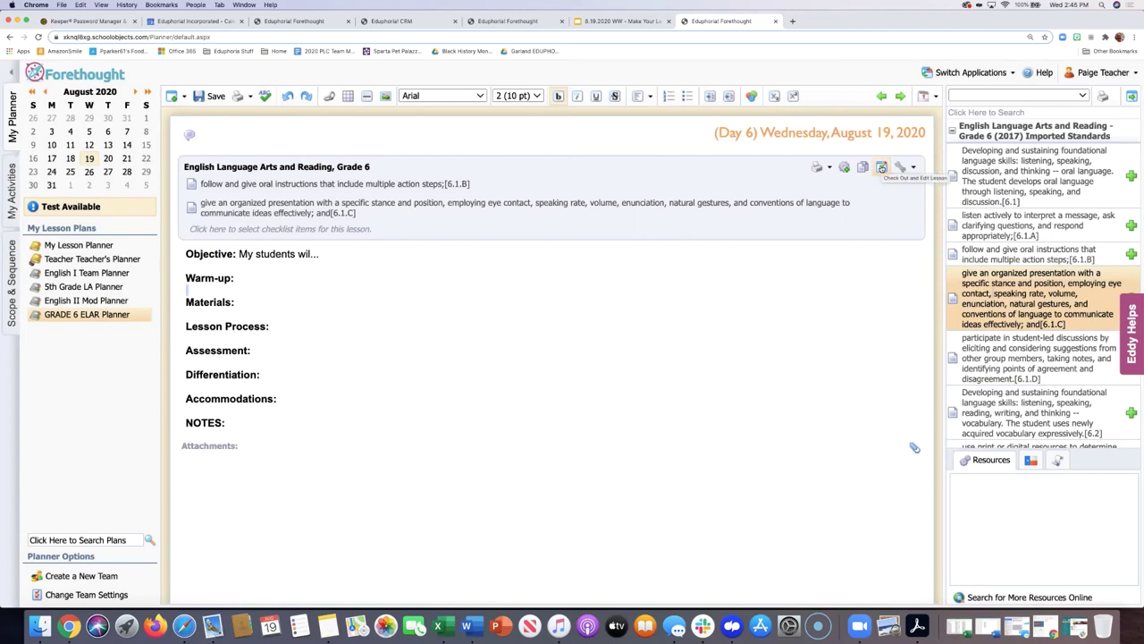
Check out the saved Grade 6 lesson again for editing.
left_click(412, 314)
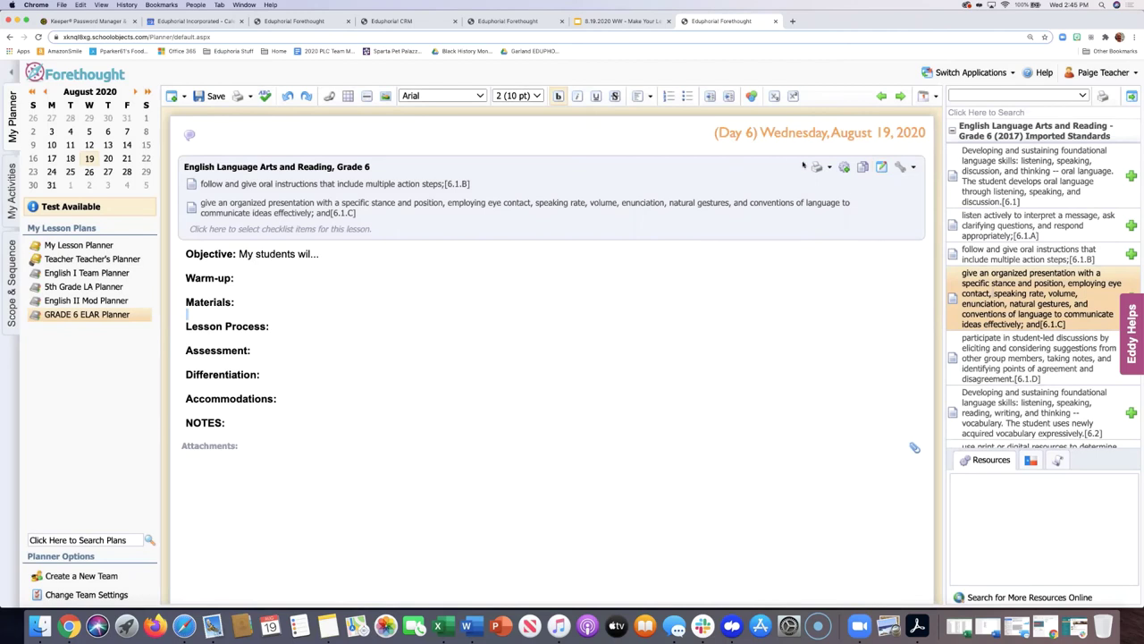
left_click(881, 167)
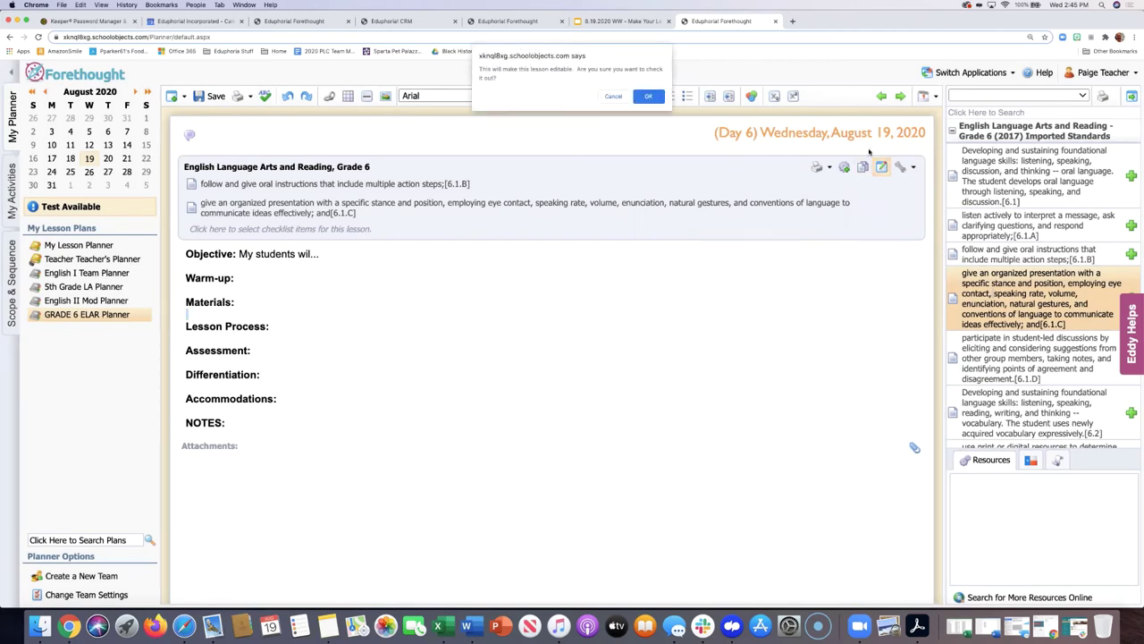
left_click(662, 97)
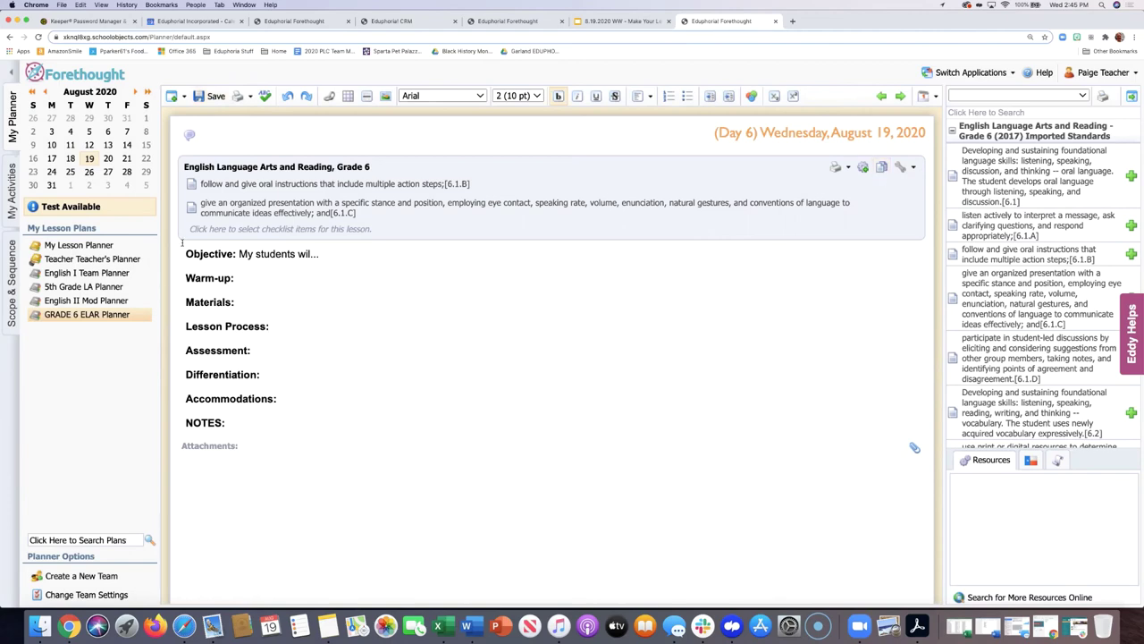
Save the August 19 Grade 6 lesson and check it back in.
left_click(212, 96)
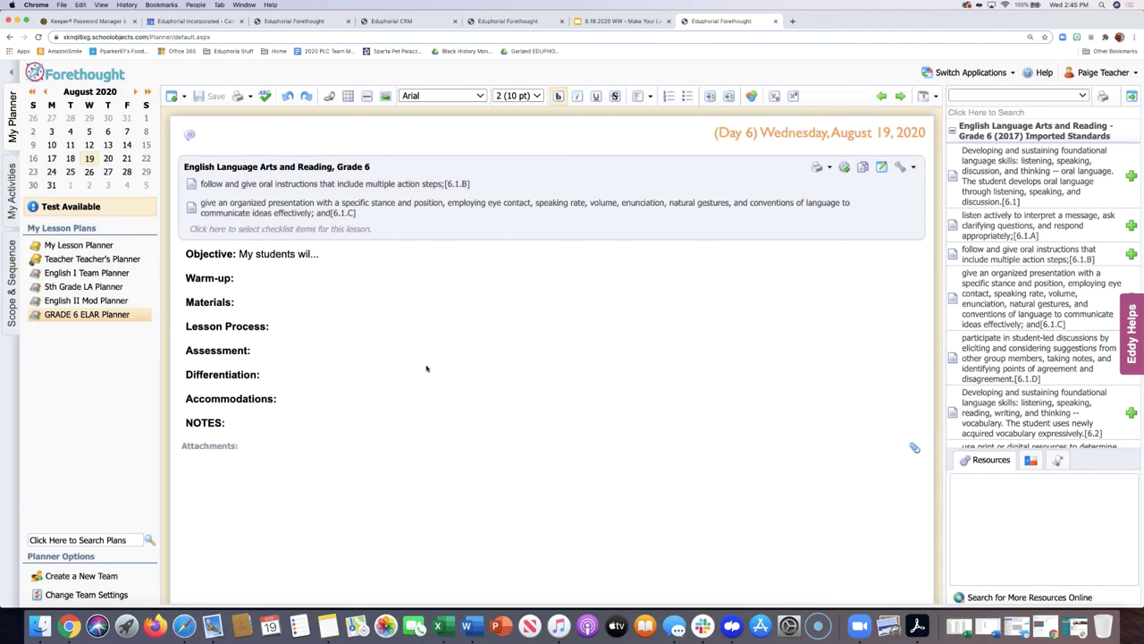
Open the English II Mod Planner and display its lesson for September 7, 2020.
left_click(98, 301)
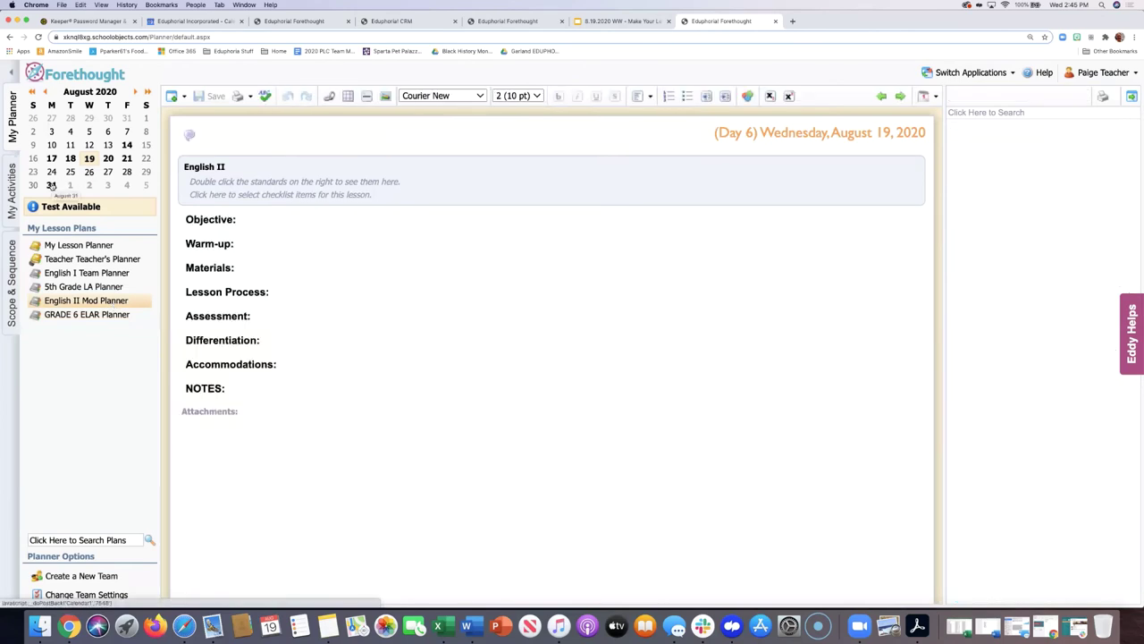
left_click(134, 93)
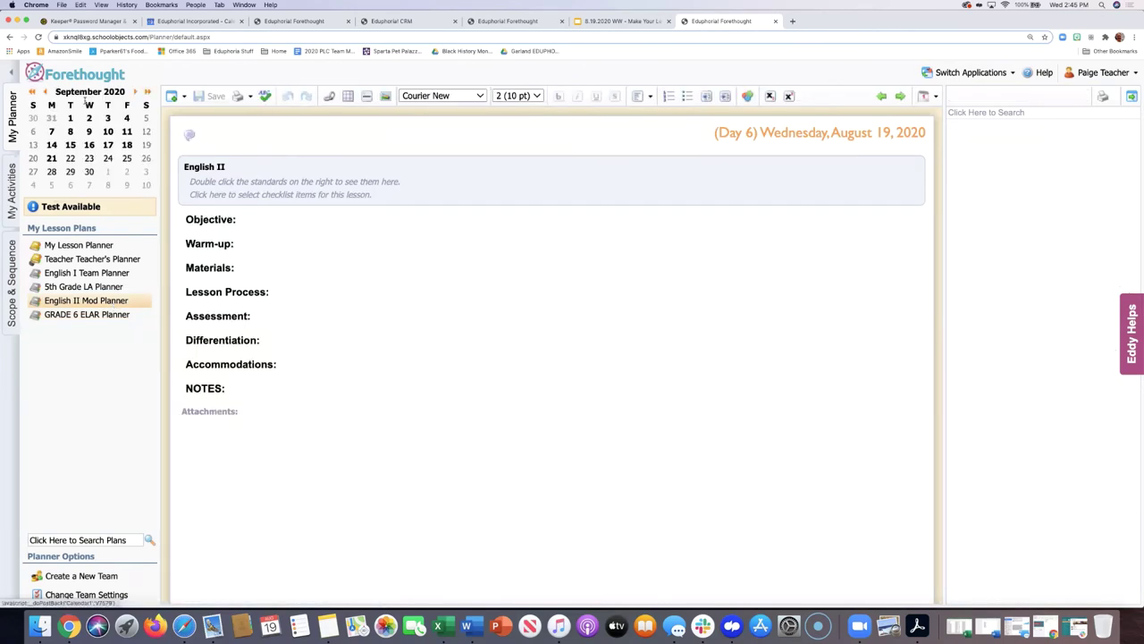
left_click(53, 132)
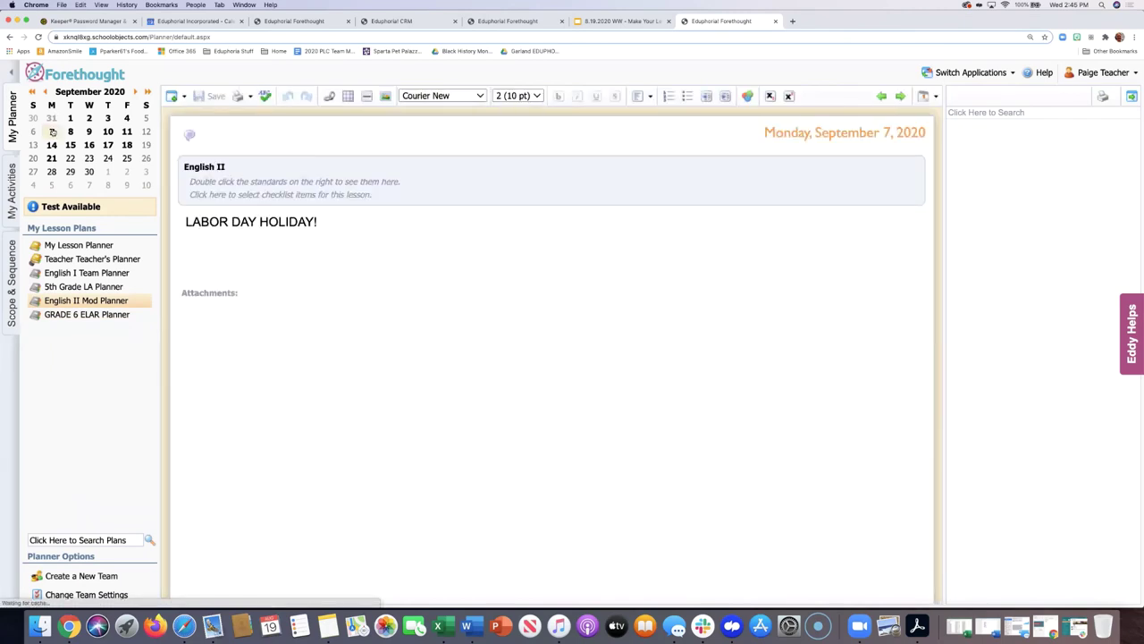
scroll(570, 335, "down", 1)
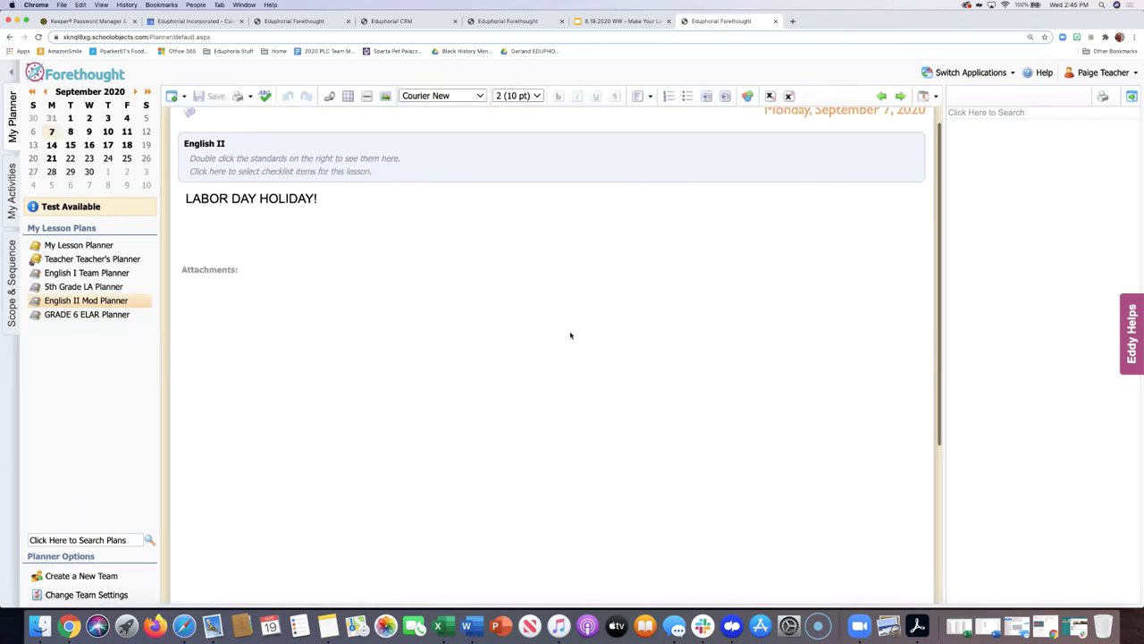
scroll(570, 336, "down", 5)
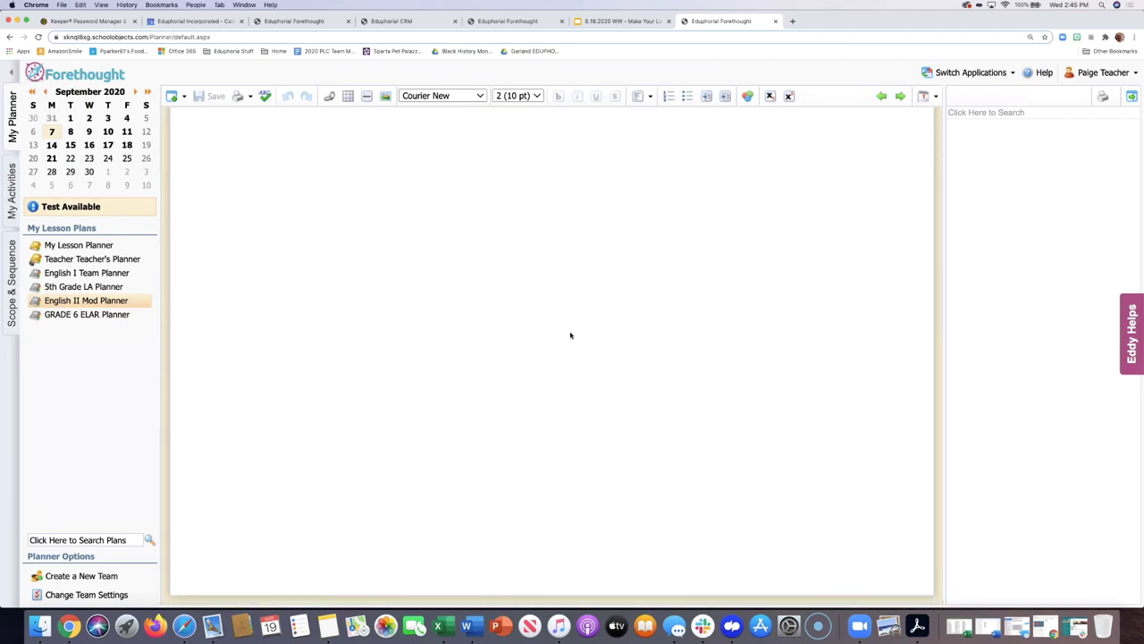
scroll(571, 335, "up", 6)
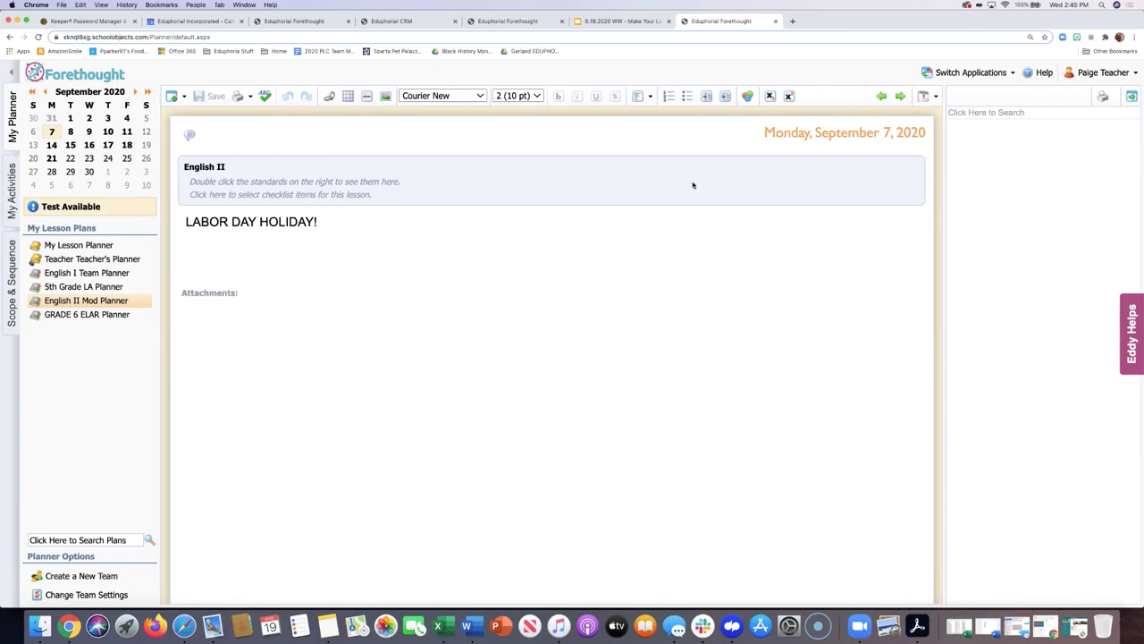
Show the English II Mod Planner by course and review the English II lessons for the week of September 7.
left_click(935, 97)
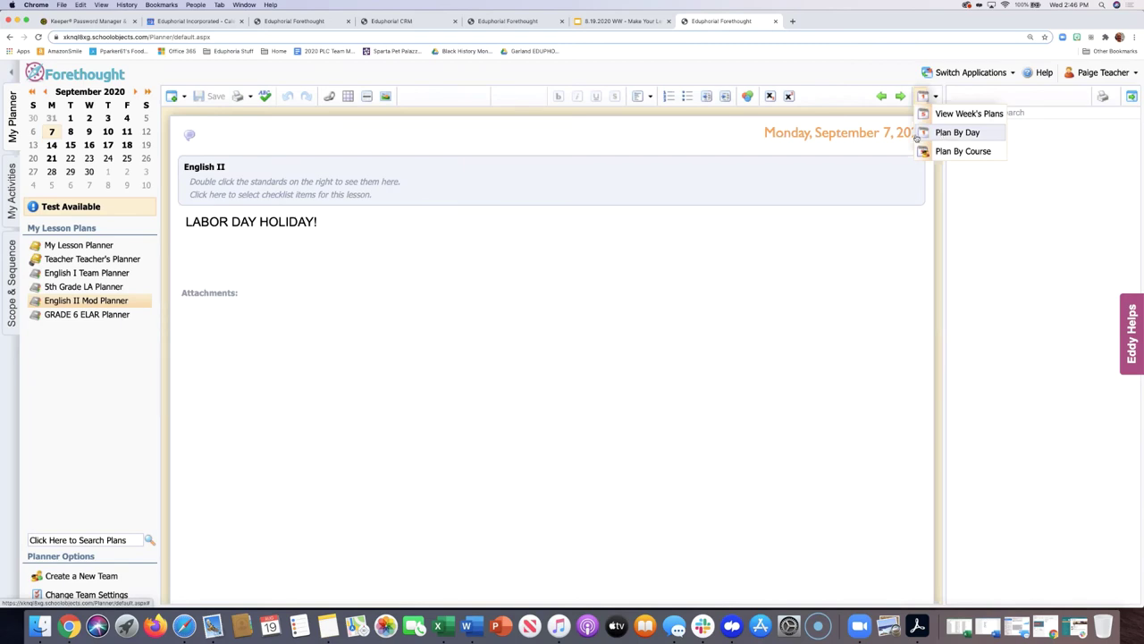
left_click(808, 145)
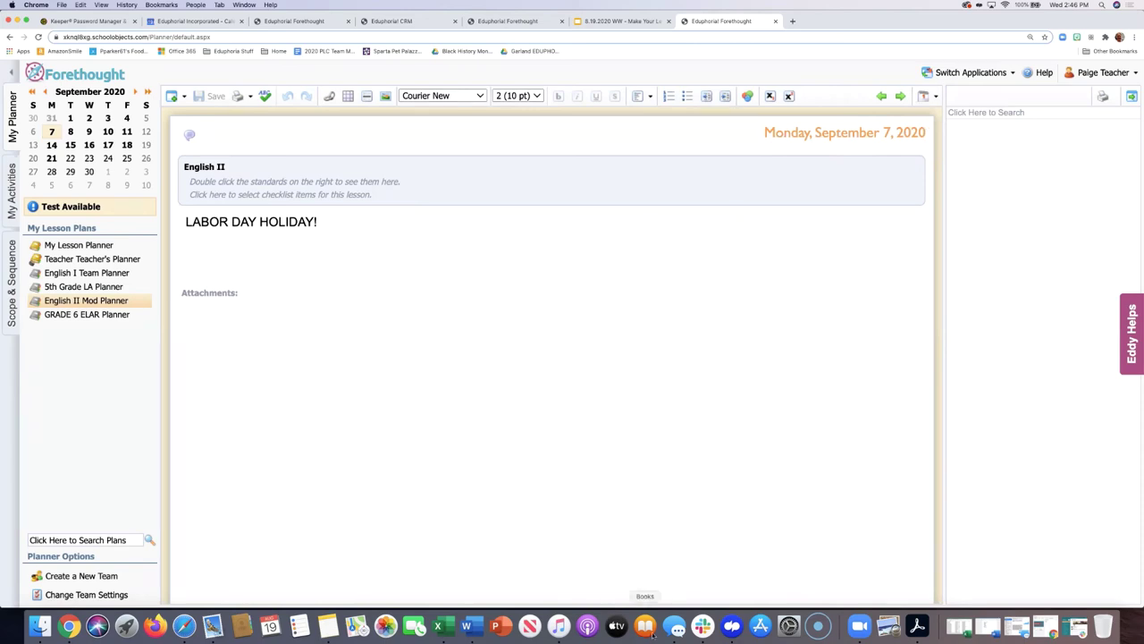
left_click(936, 97)
left_click(945, 154)
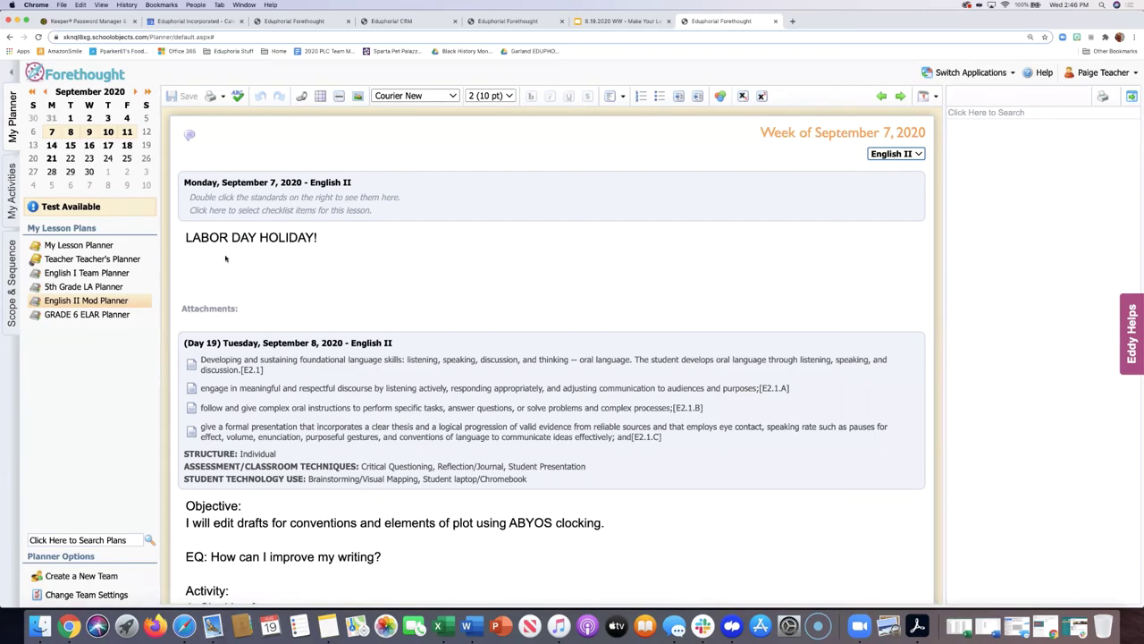
scroll(225, 258, "down", 5)
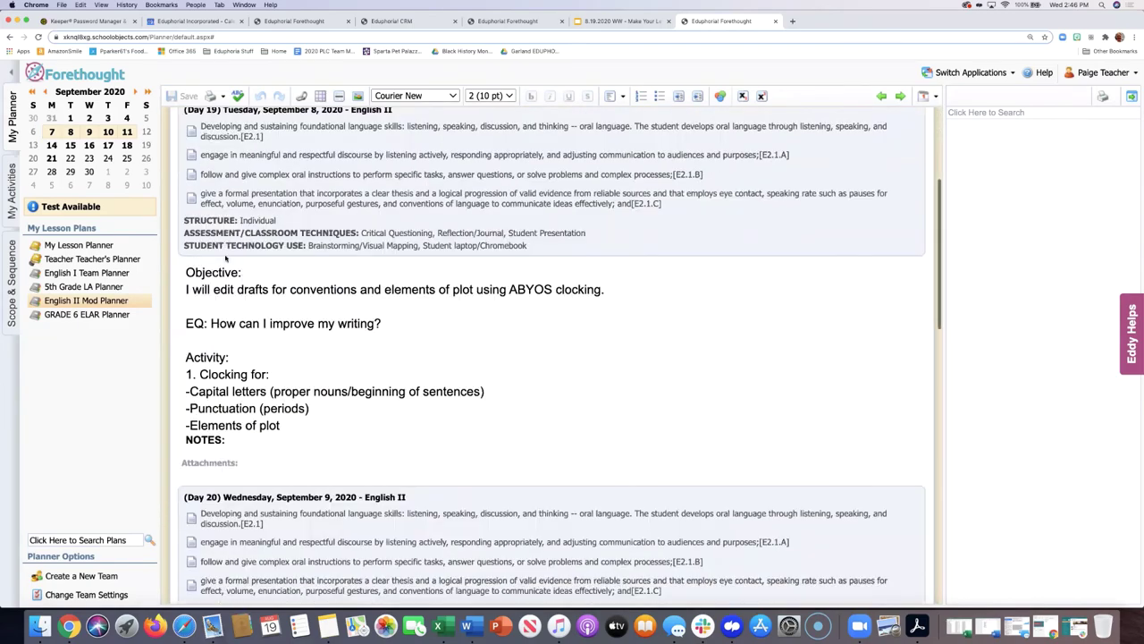
scroll(225, 258, "down", 15)
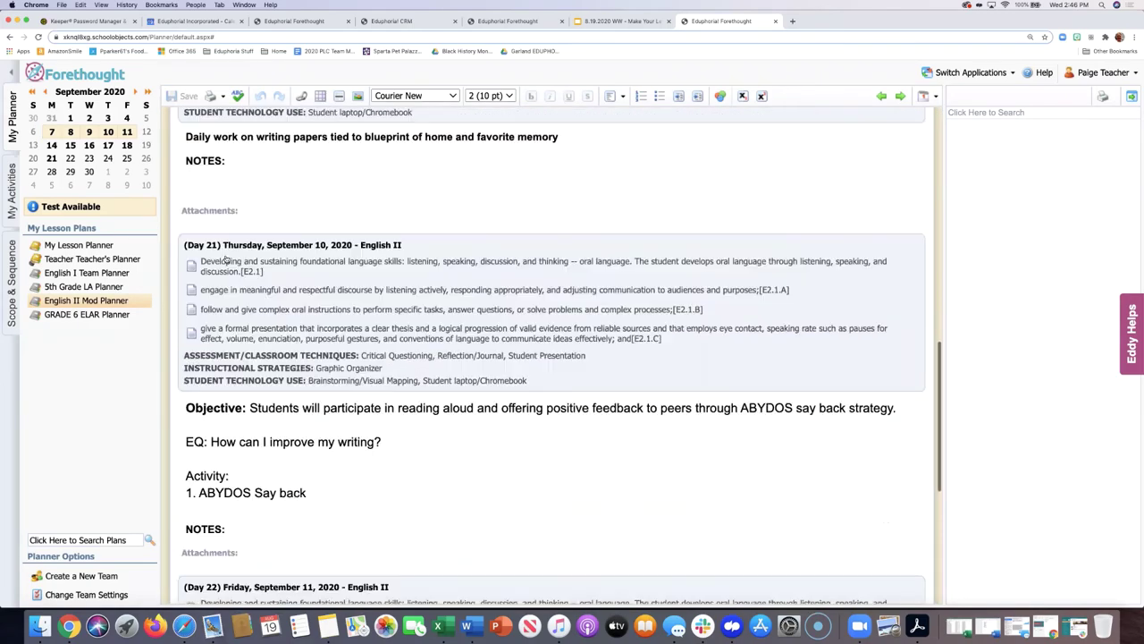
scroll(226, 258, "down", 6)
scroll(225, 258, "up", 20)
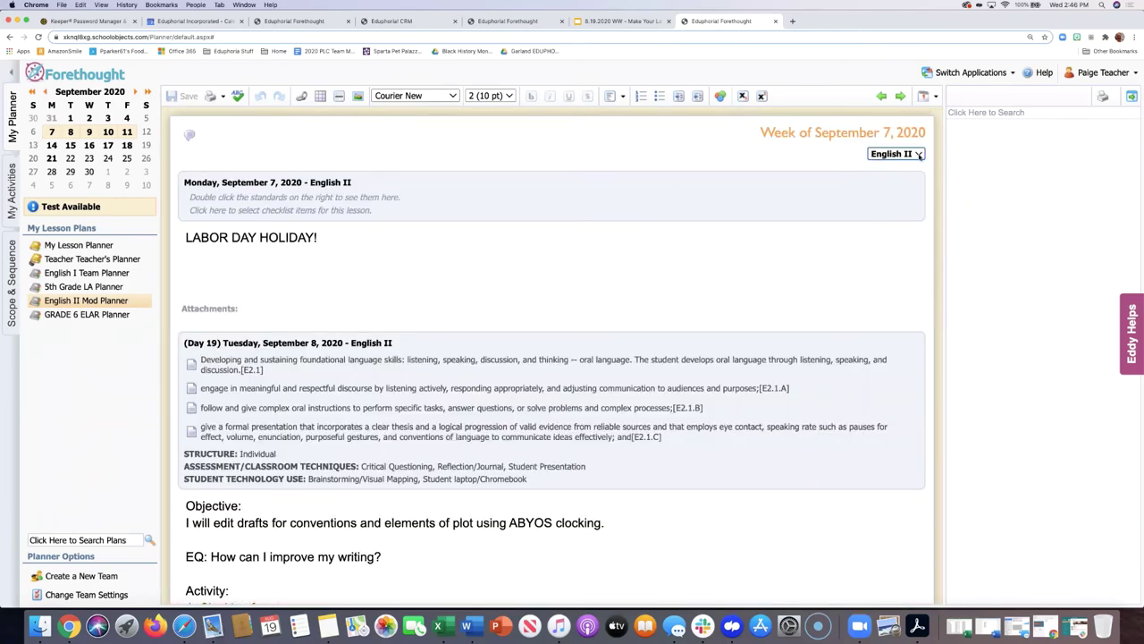
left_click(916, 155)
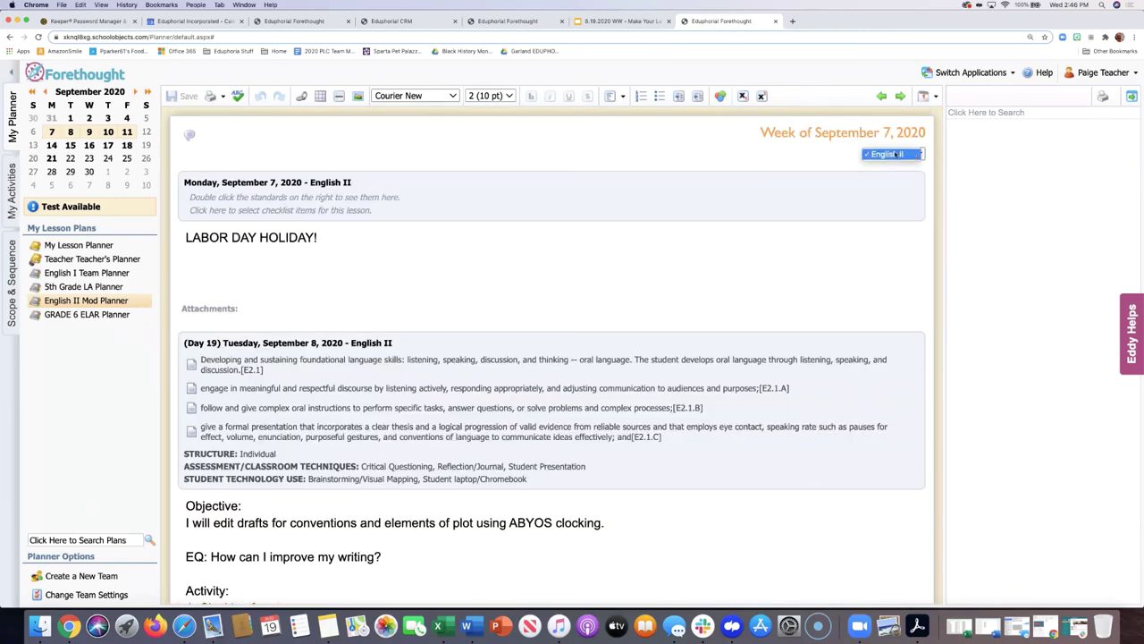
left_click(895, 155)
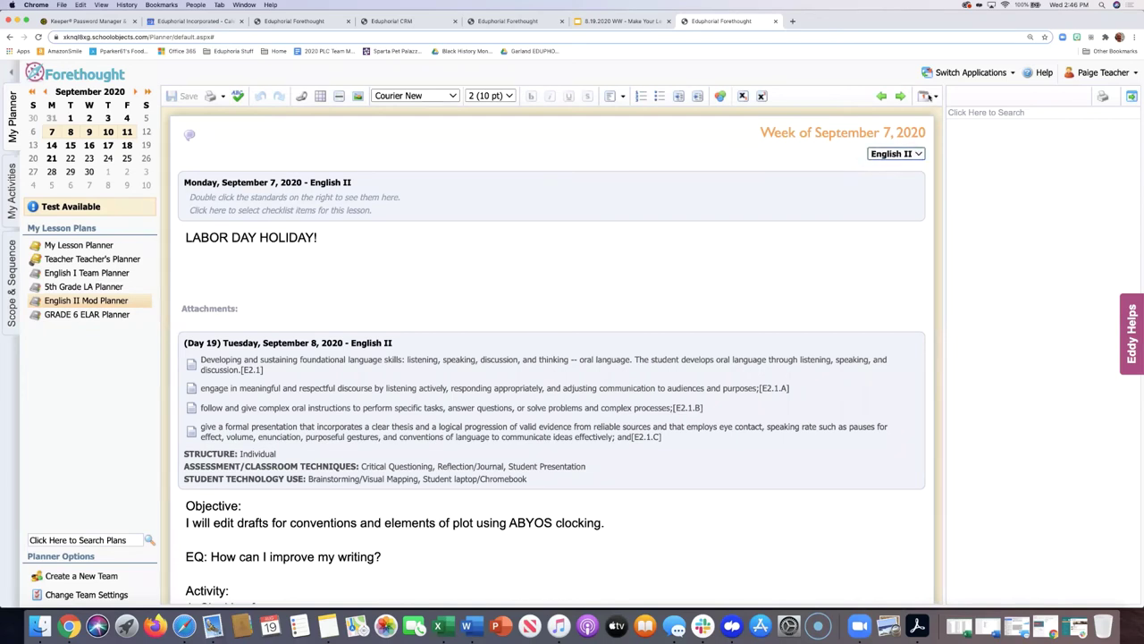
Show the week's plans for September 7 and copy the whole week into the personal planner.
left_click(934, 97)
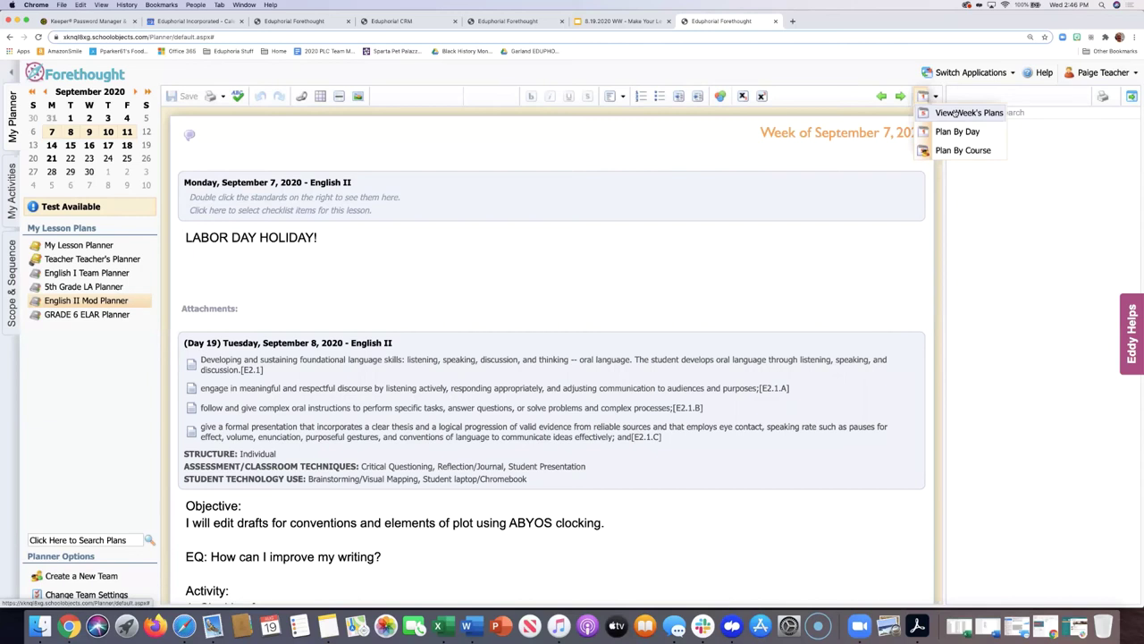
left_click(954, 112)
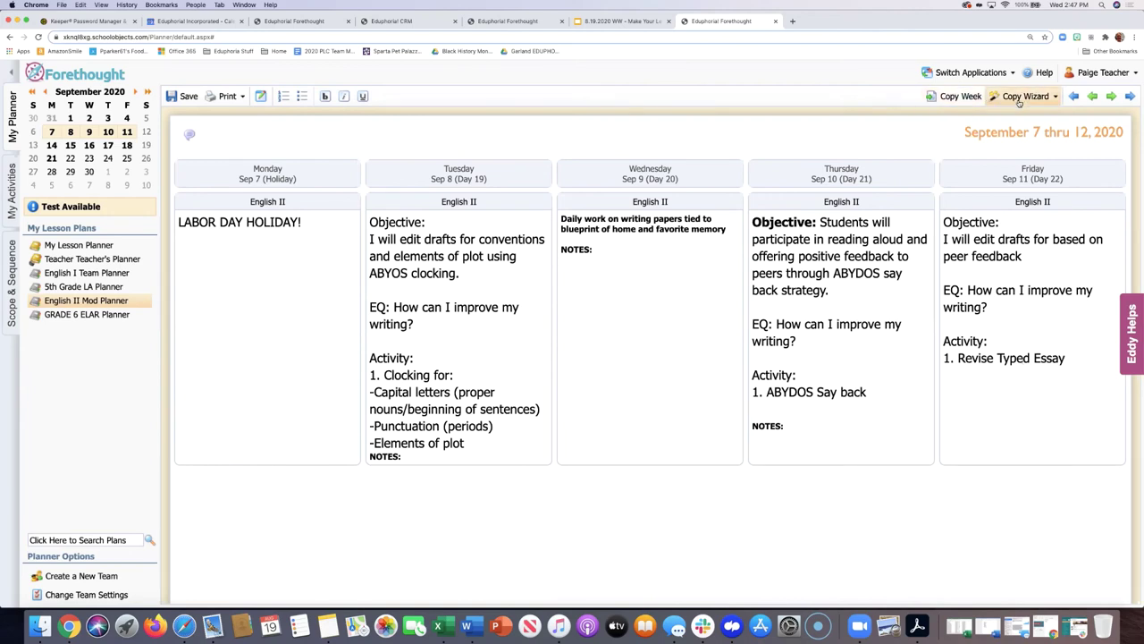
left_click(959, 97)
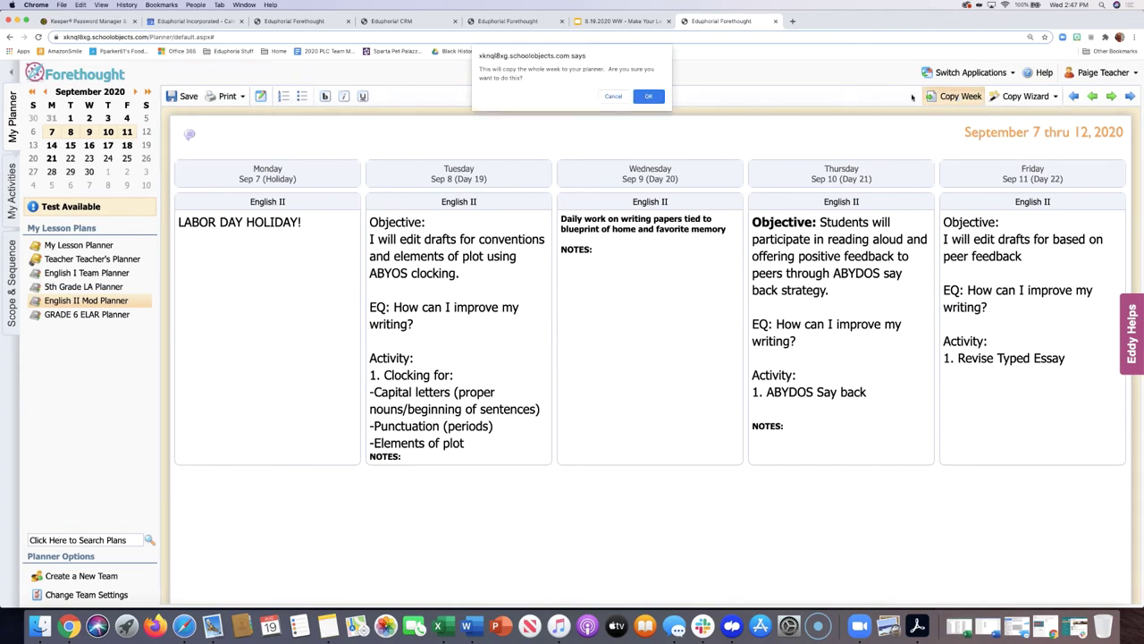
left_click(649, 96)
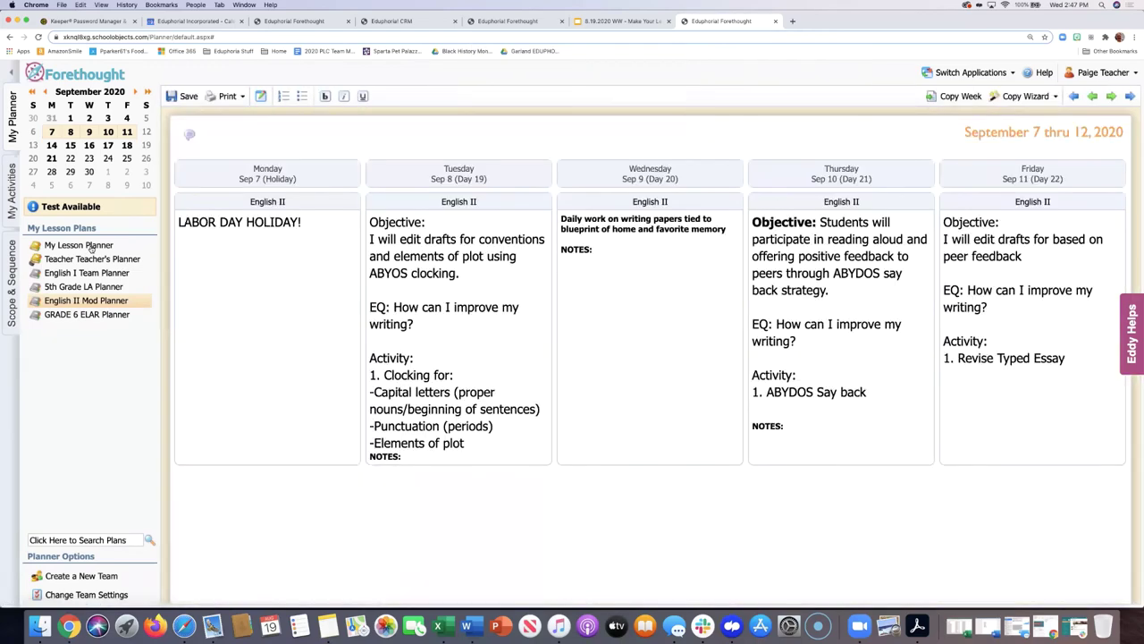
Open My Lesson Planner and delete the blank template headings above the copied English II lessons for Monday and Tuesday.
left_click(90, 249)
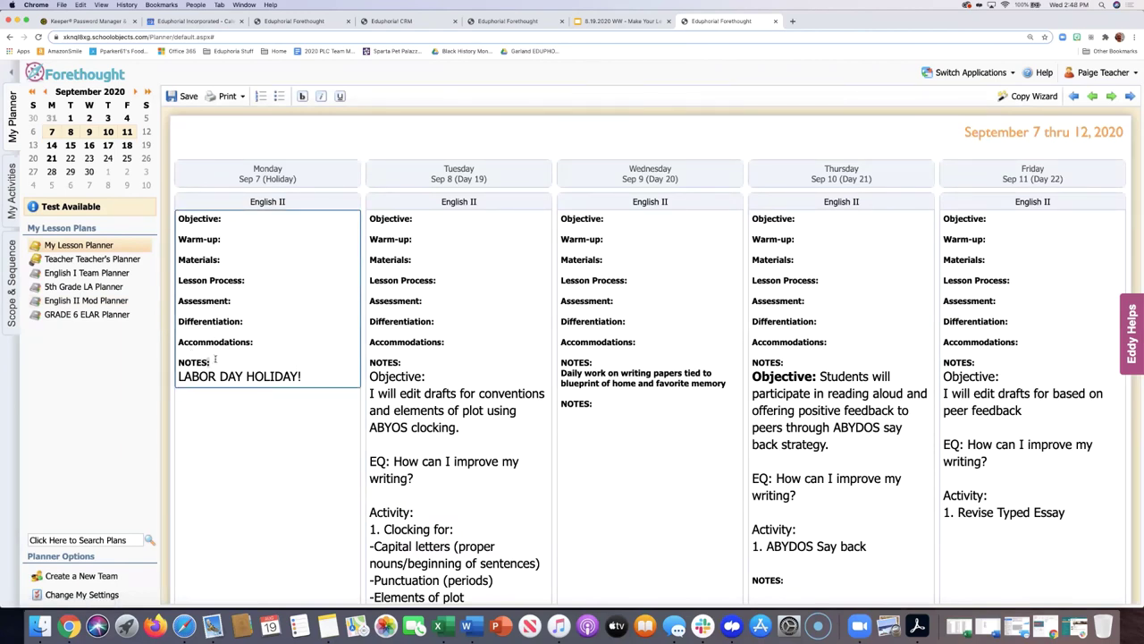
left_click_drag(215, 358, 178, 216)
key("BackSpace")
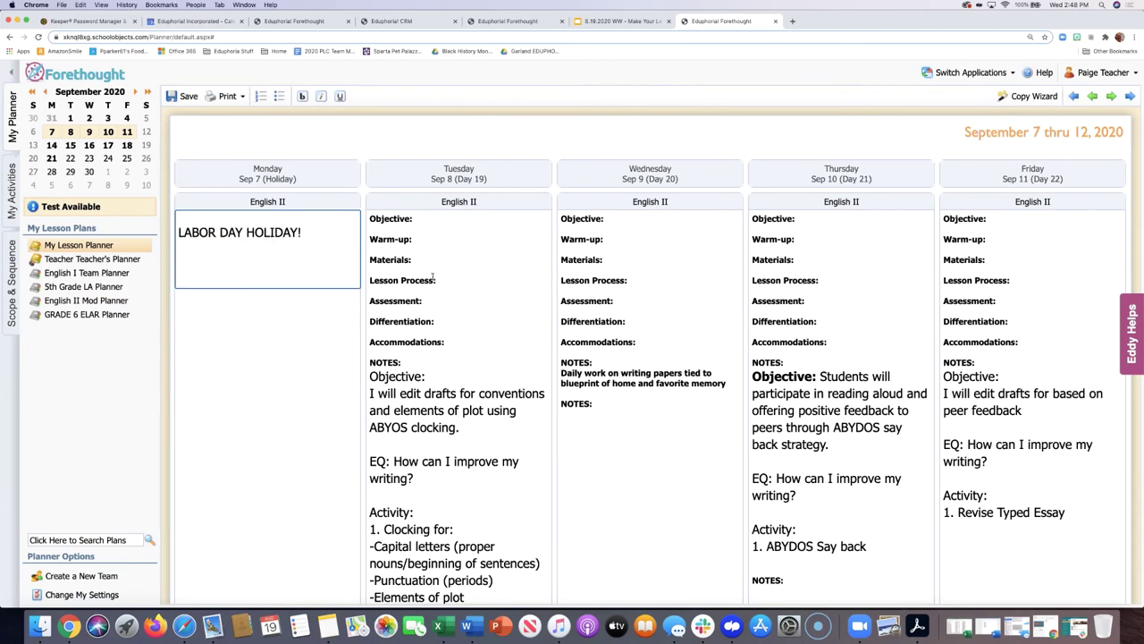
left_click(402, 361)
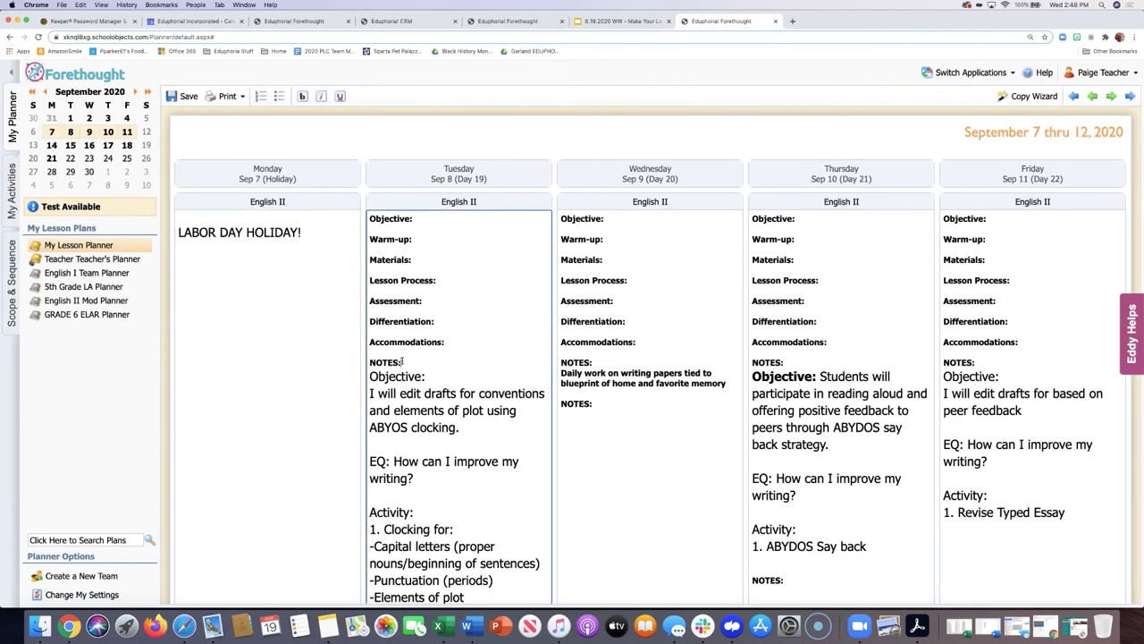
left_click_drag(376, 332, 350, 209)
key("BackSpace")
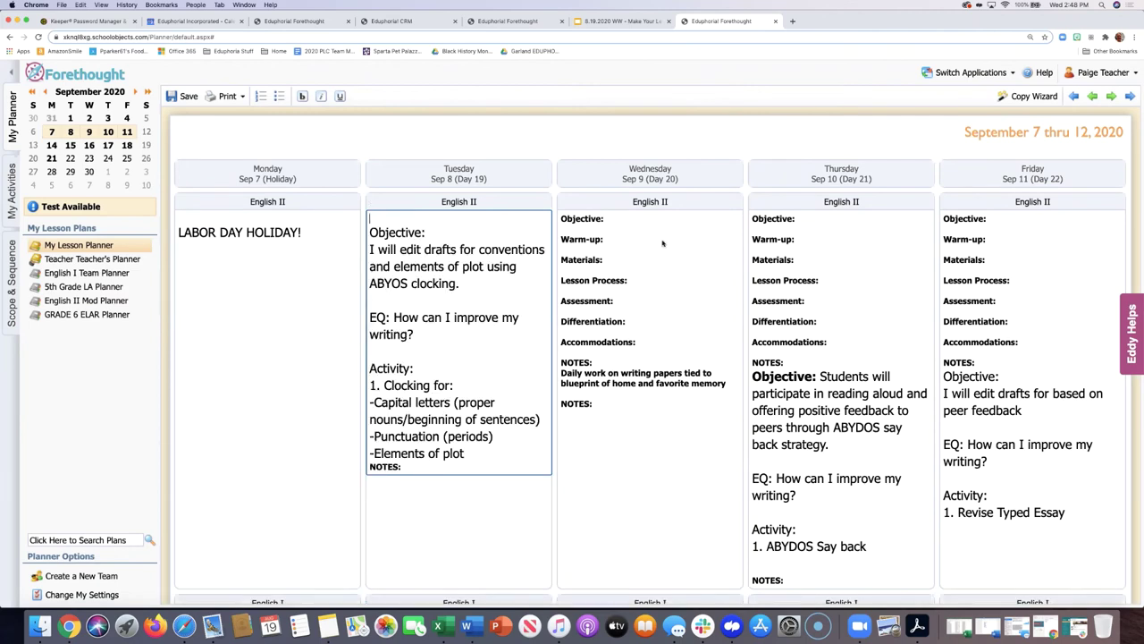
Delete the blank template headings above the copied English II lessons for Wednesday, Thursday and Friday.
left_click(593, 361)
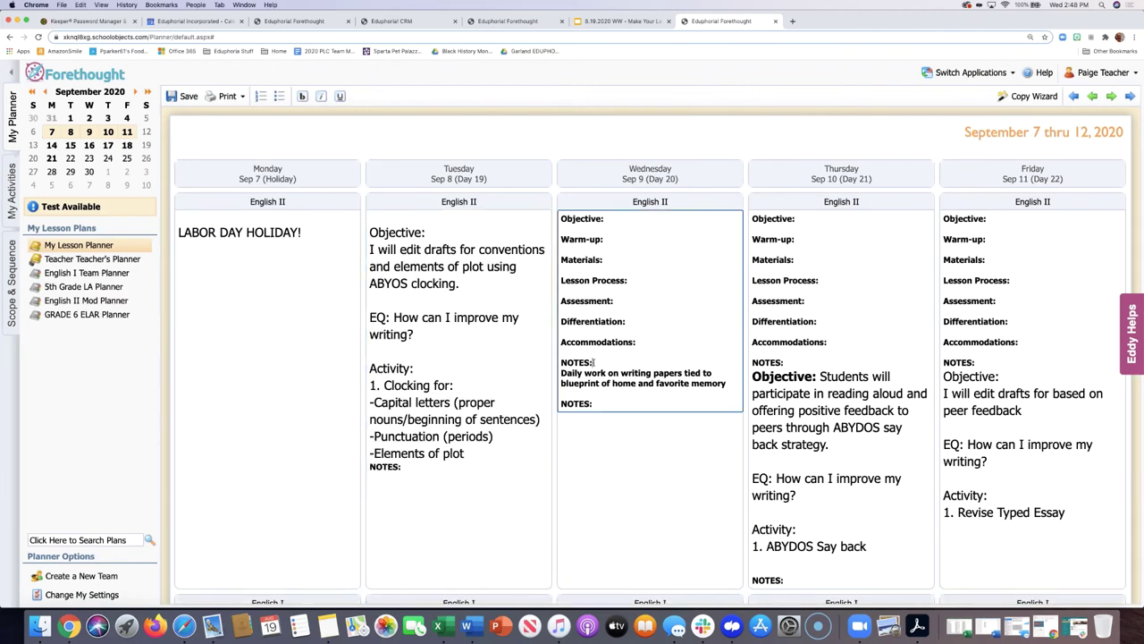
left_click_drag(593, 361, 569, 261)
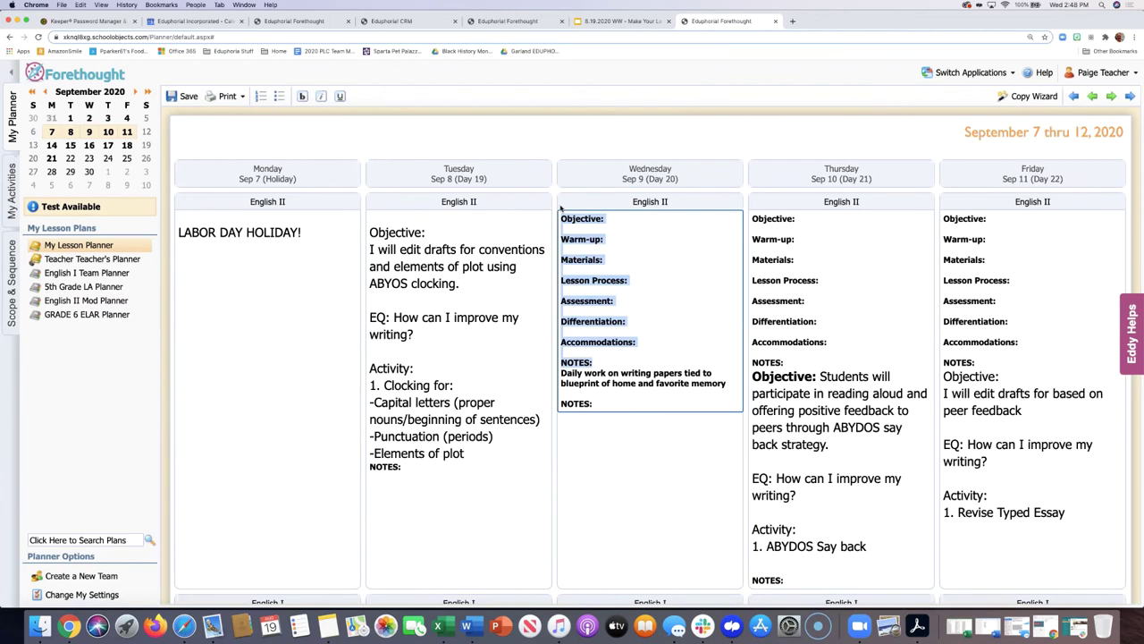
key("BackSpace")
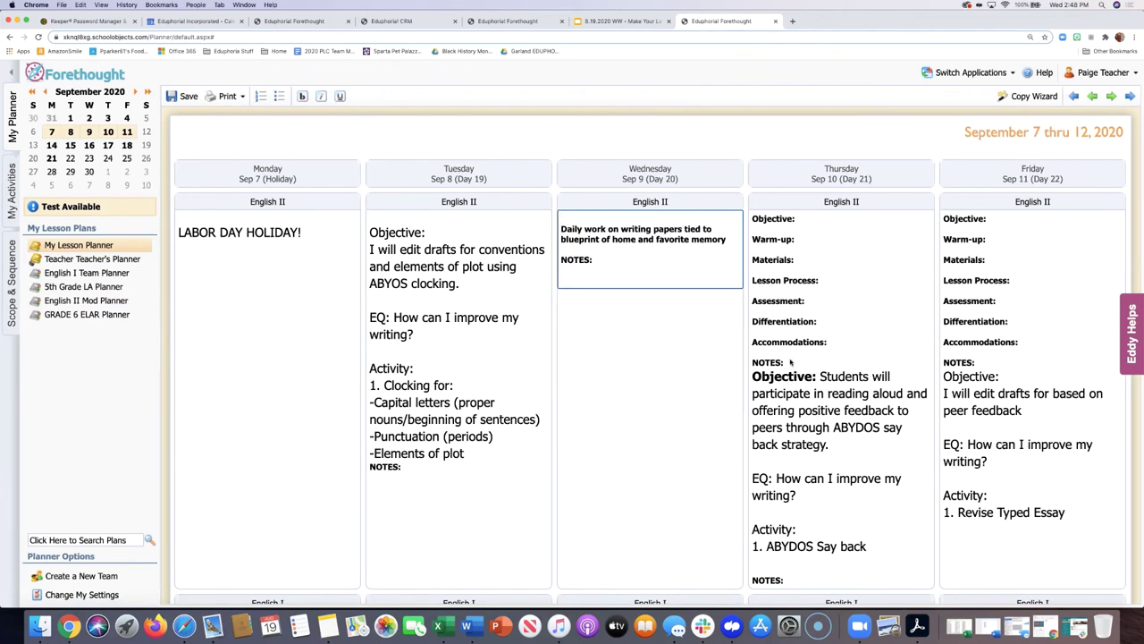
left_click(791, 363)
left_click_drag(786, 360, 738, 217)
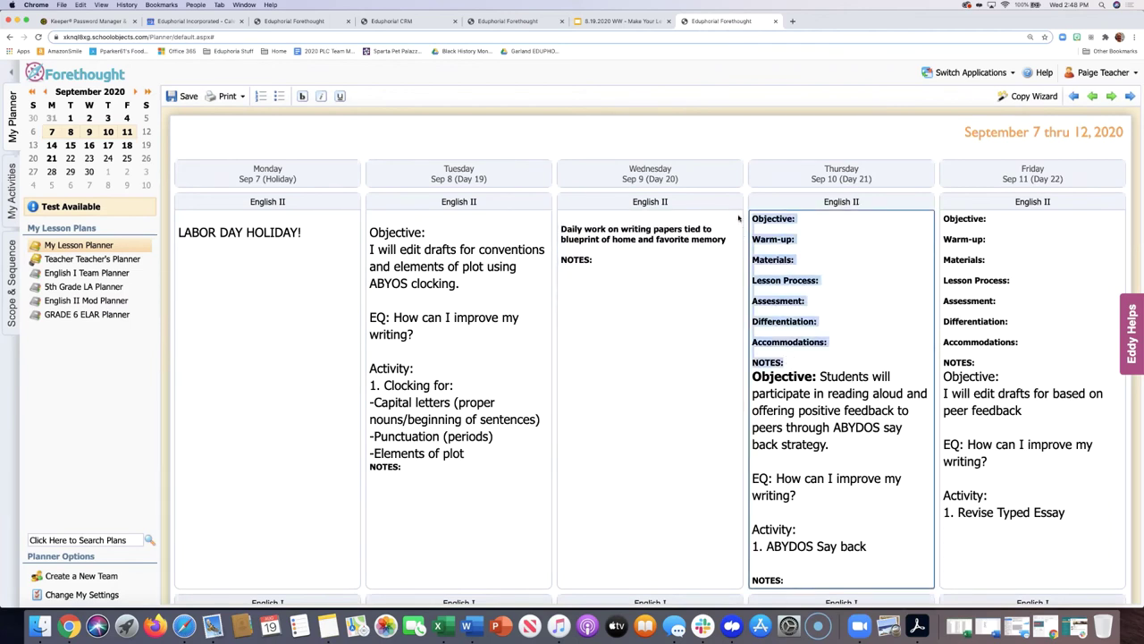
key("BackSpace")
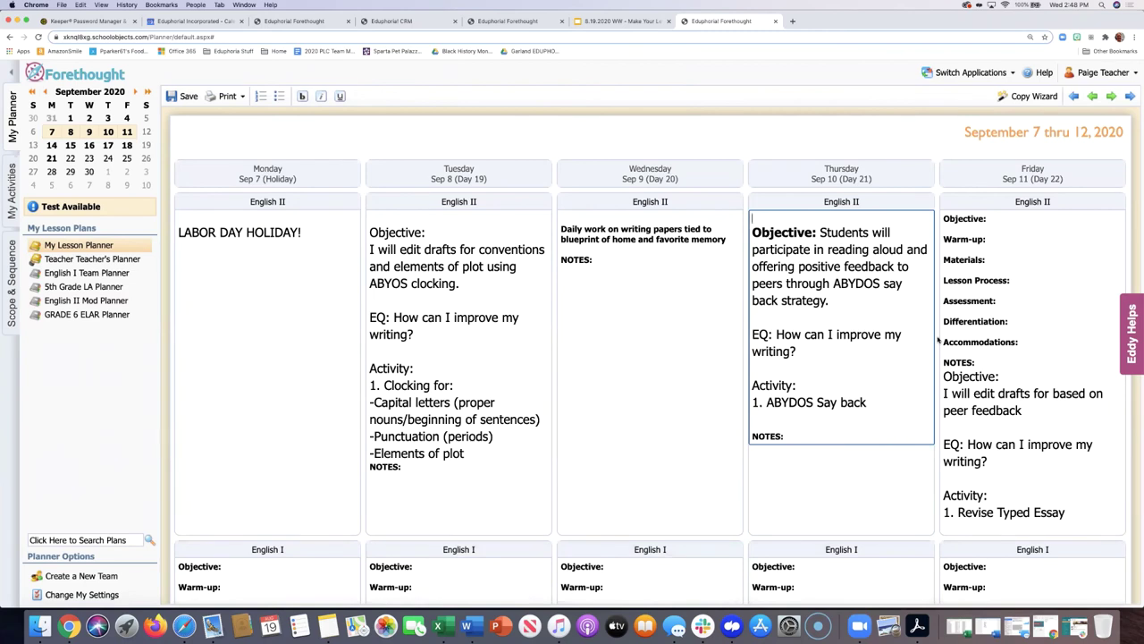
left_click(978, 362)
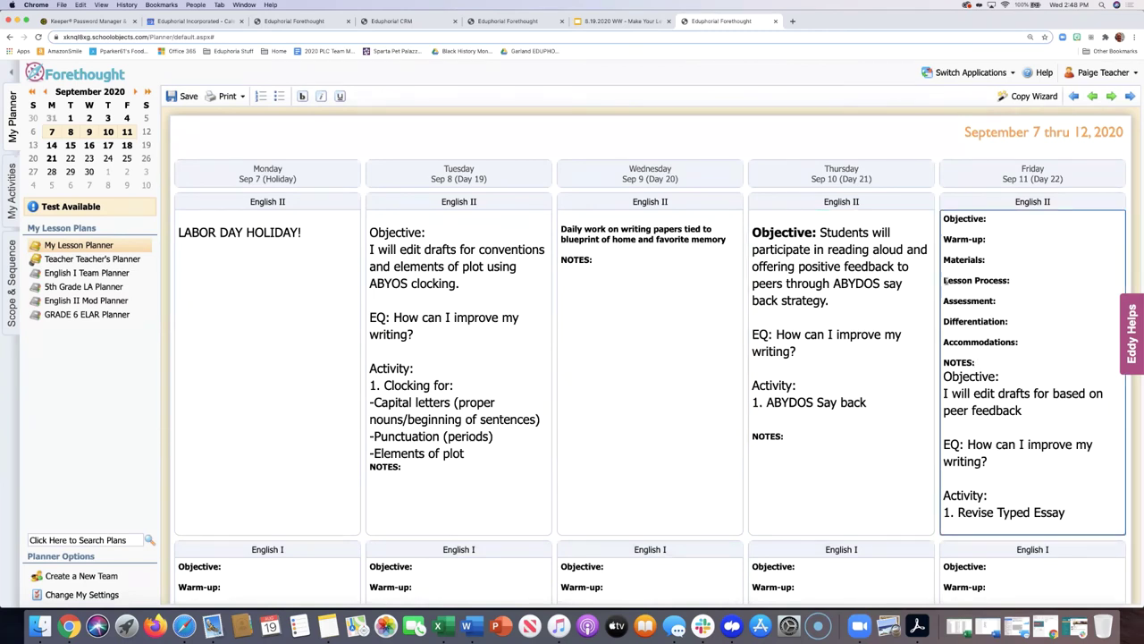
left_click_drag(945, 280, 929, 222)
key("BackSpace")
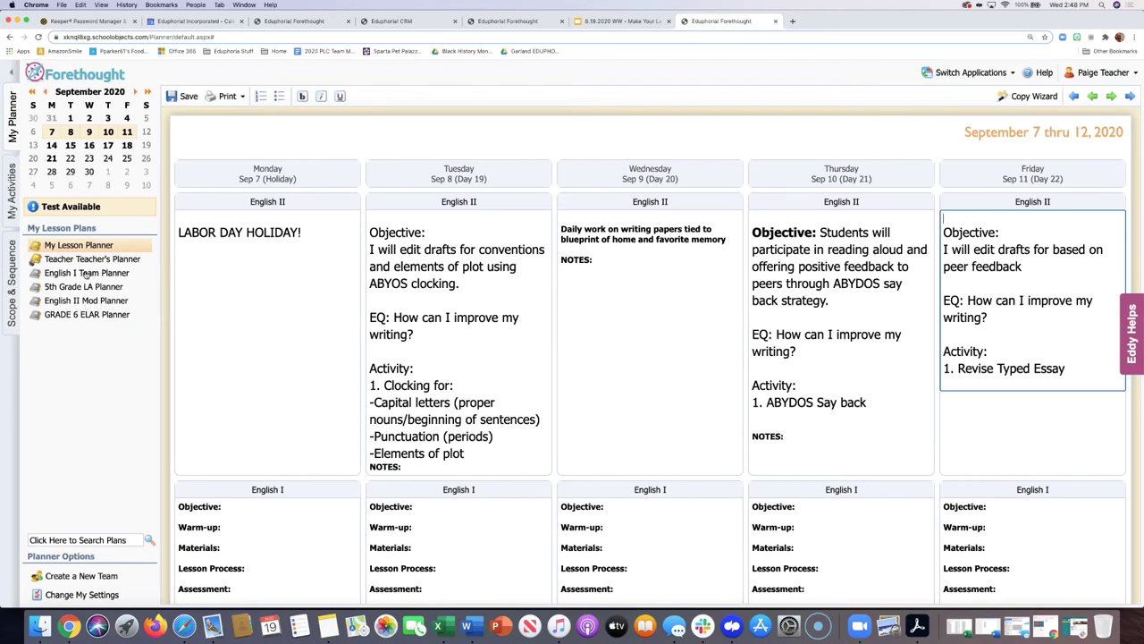
double_click(247, 545)
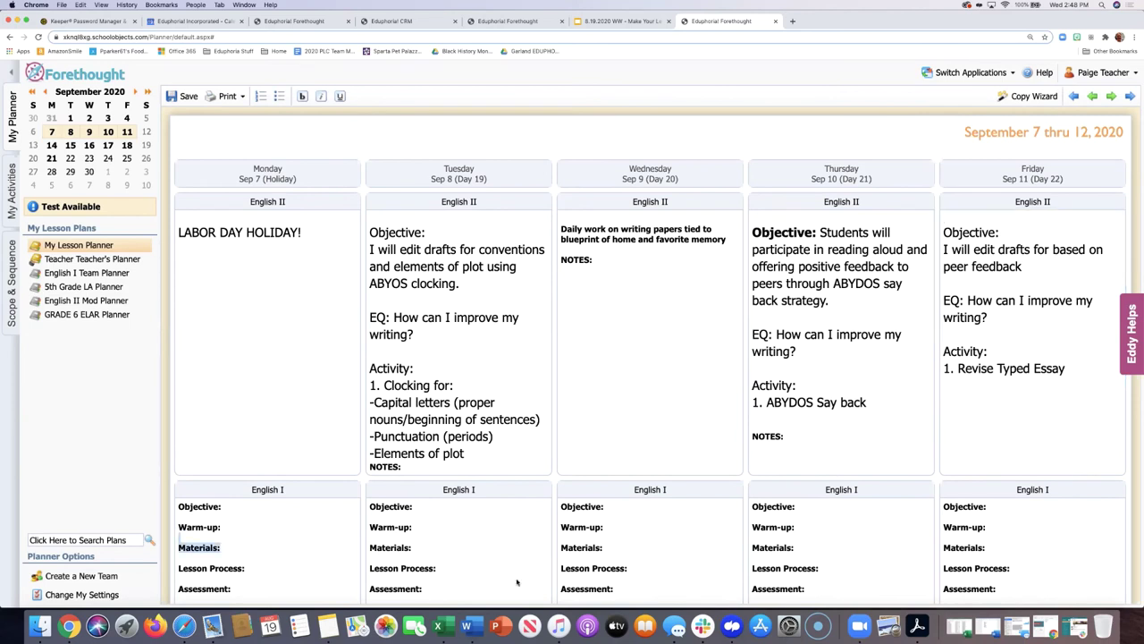
left_click_drag(516, 582, 1016, 572)
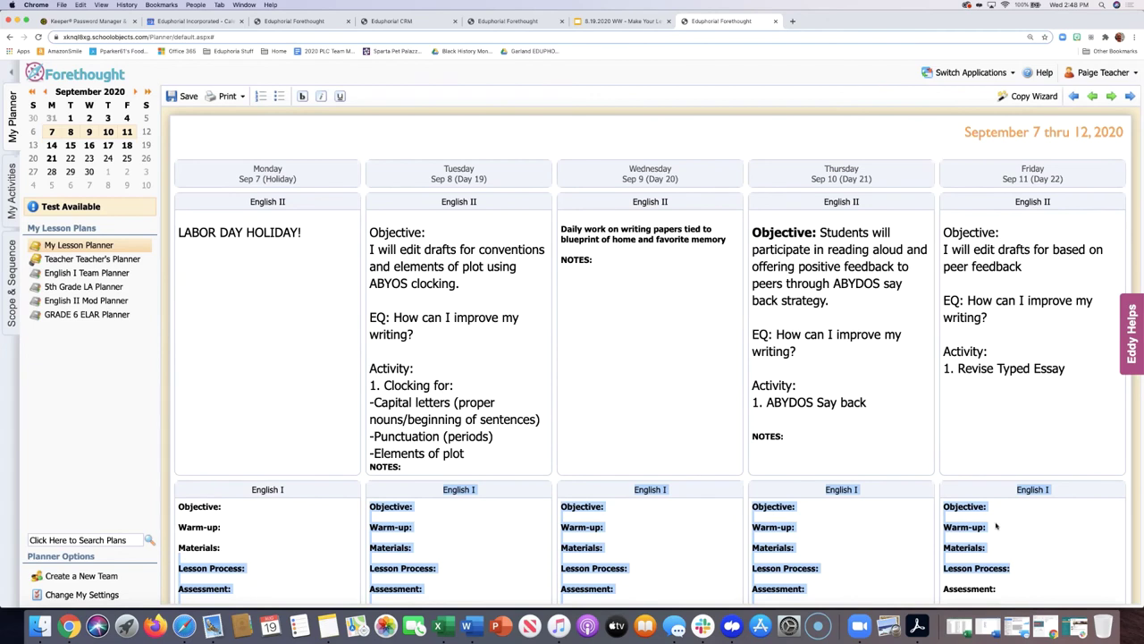
left_click(1021, 536)
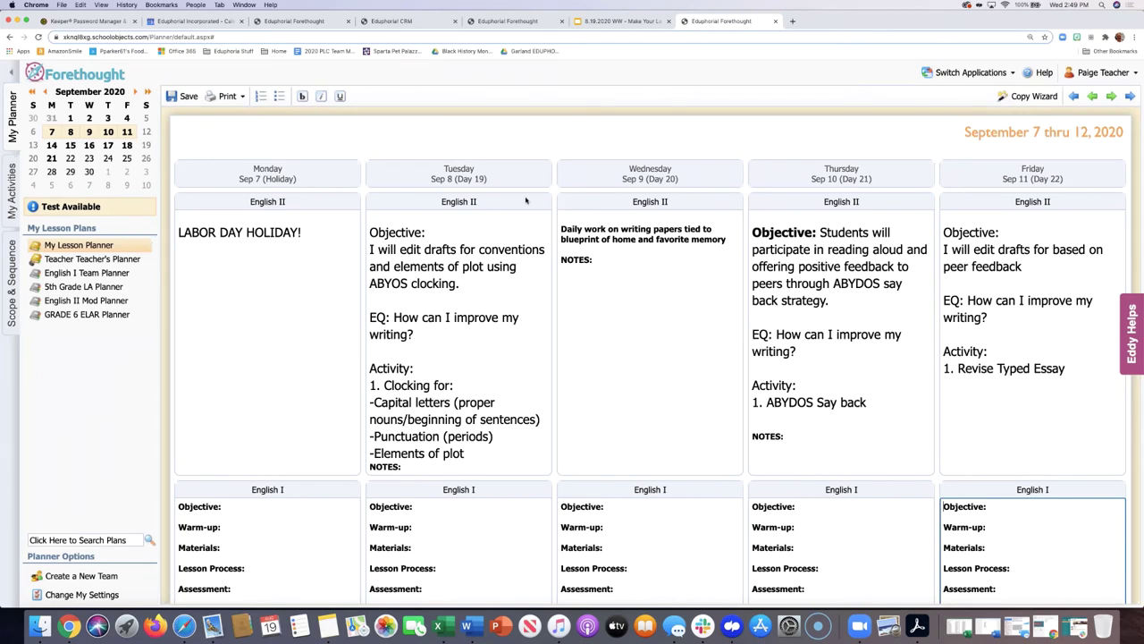
Open the Monday, September 7 day plan and advance to Tuesday, September 8 to check the copied English II standards and lesson.
left_click(319, 175)
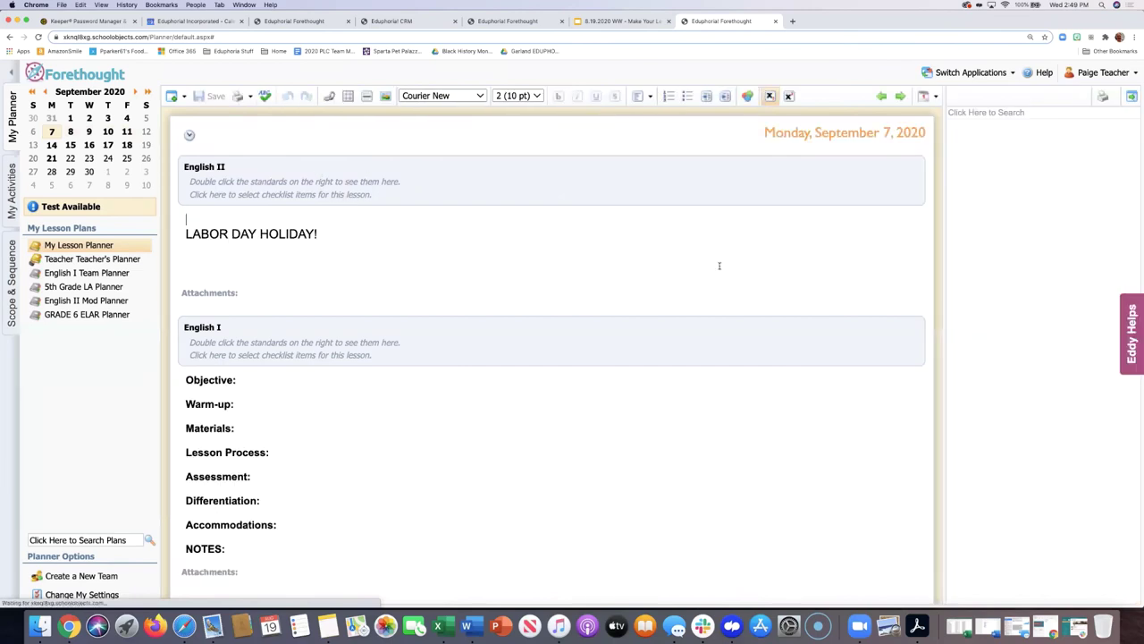
left_click(902, 96)
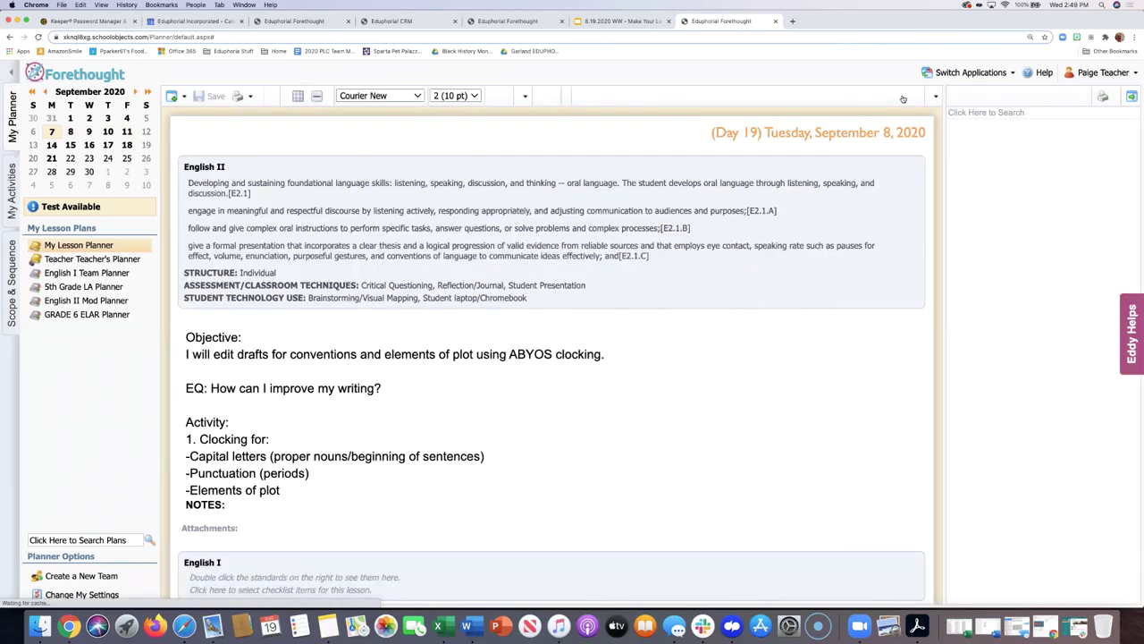
scroll(741, 313, "down", 5)
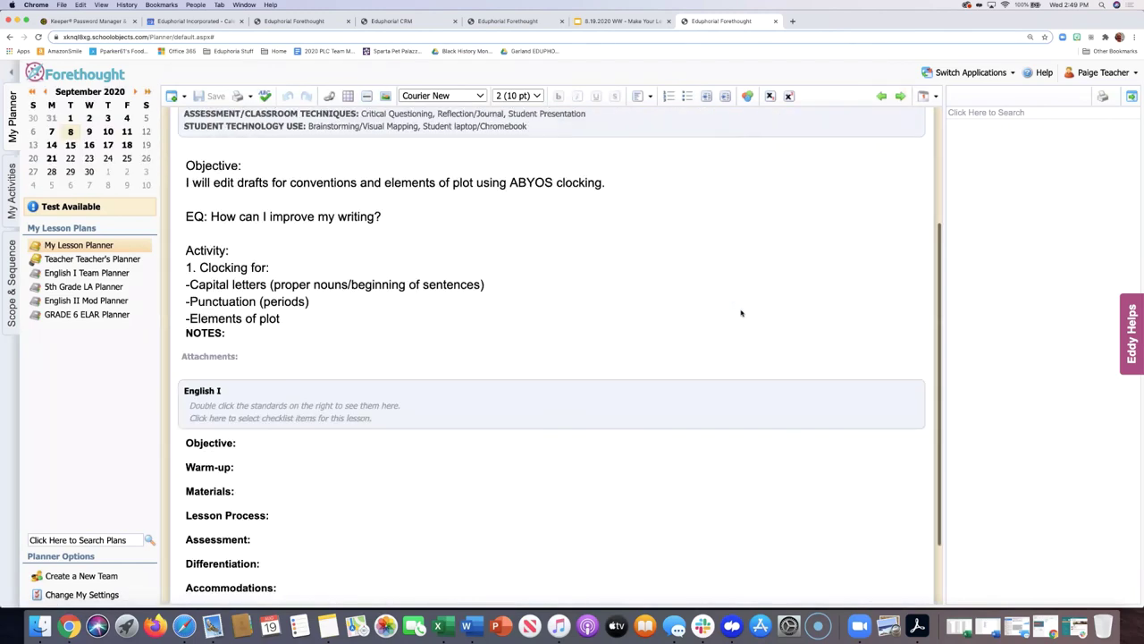
scroll(741, 313, "up", 5)
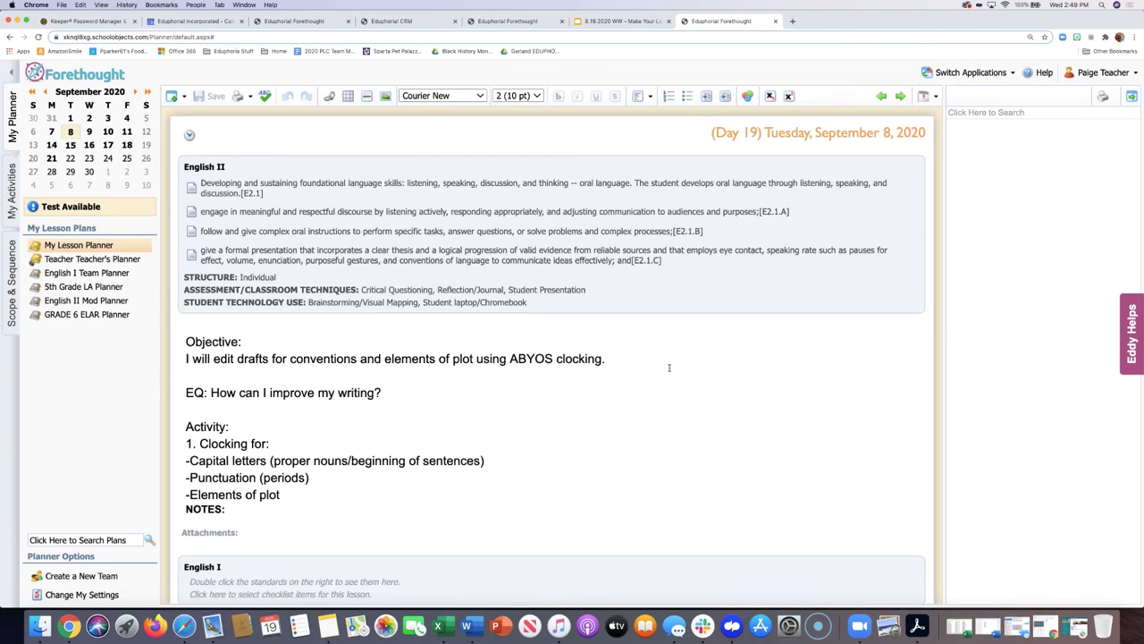
Switch to the Google Slides presentation and advance to the "Managing the Team Planner" slide.
left_click(622, 21)
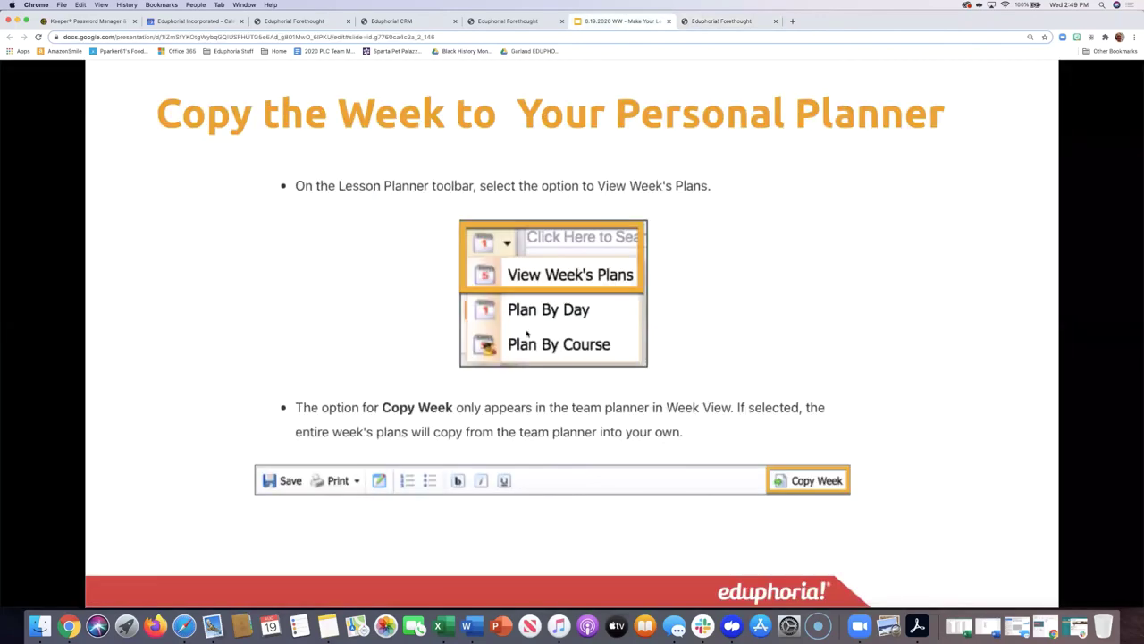
key("Right")
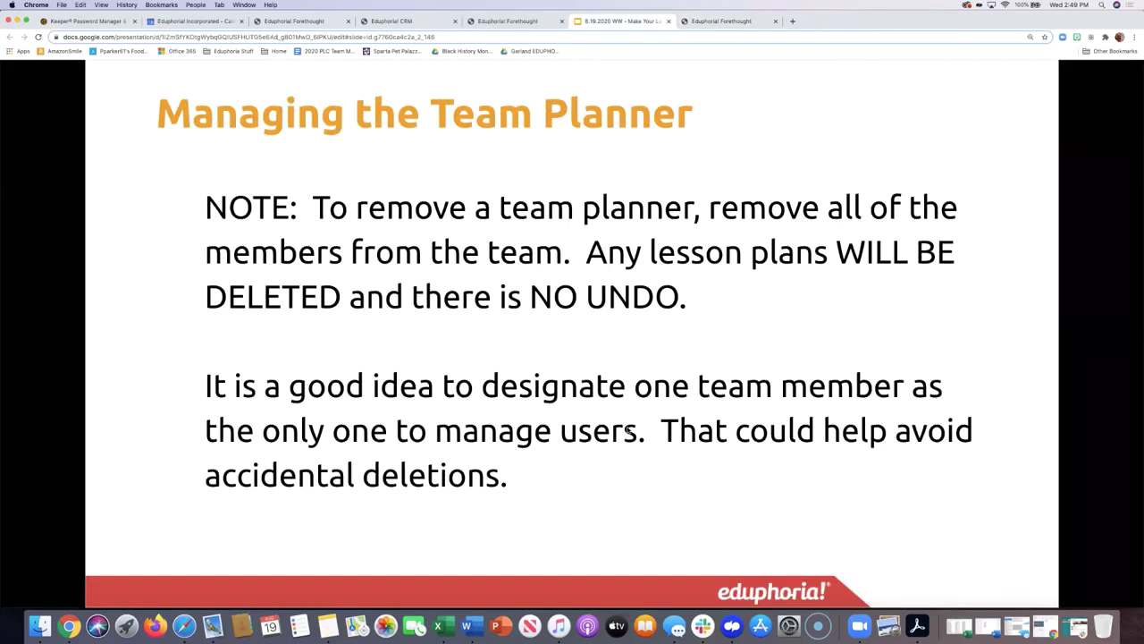